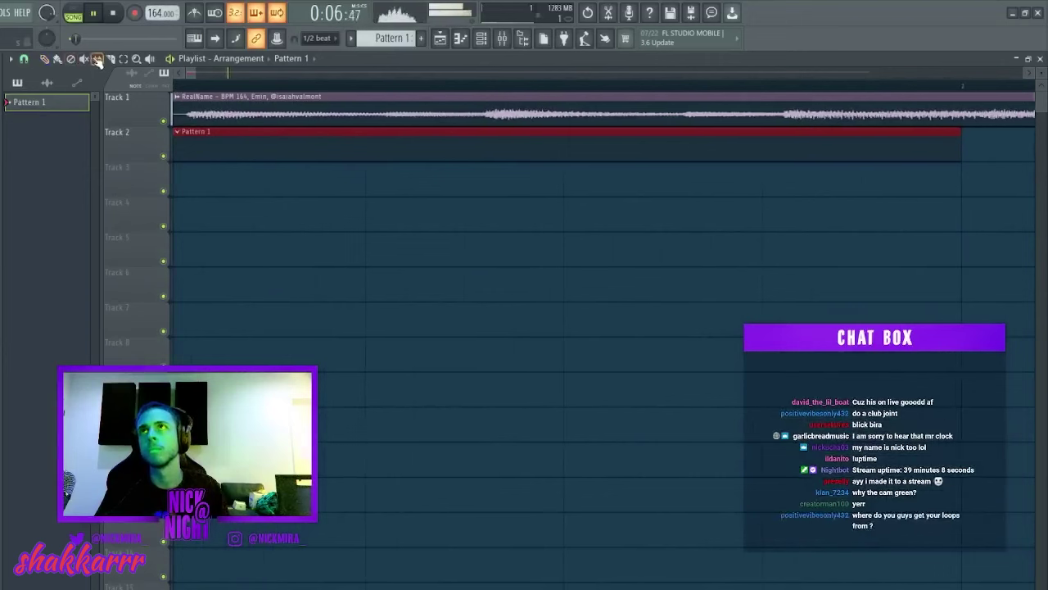
Repeat the Pattern 1 clip along Track 2 so six back-to-back clips run from bar 1 to bar 49.
click(205, 96)
scroll(208, 93, down, 9)
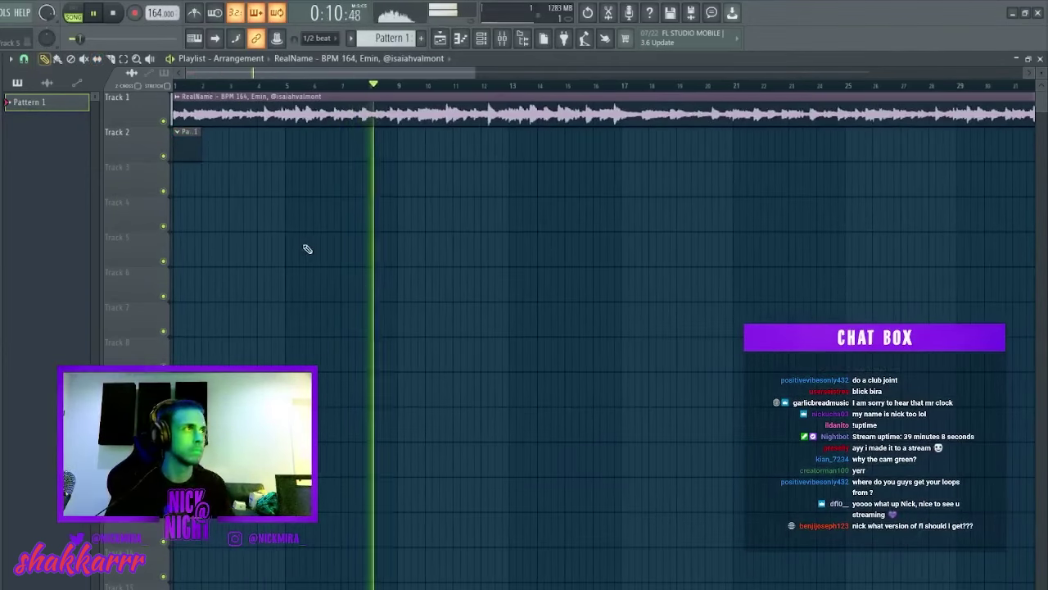
drag(180, 140, 398, 156)
key(ctrl+b)
key(ctrl+b)
key(ctrl+b)
key(ctrl+b)
key(ctrl+b)
scroll(457, 92, down, 5)
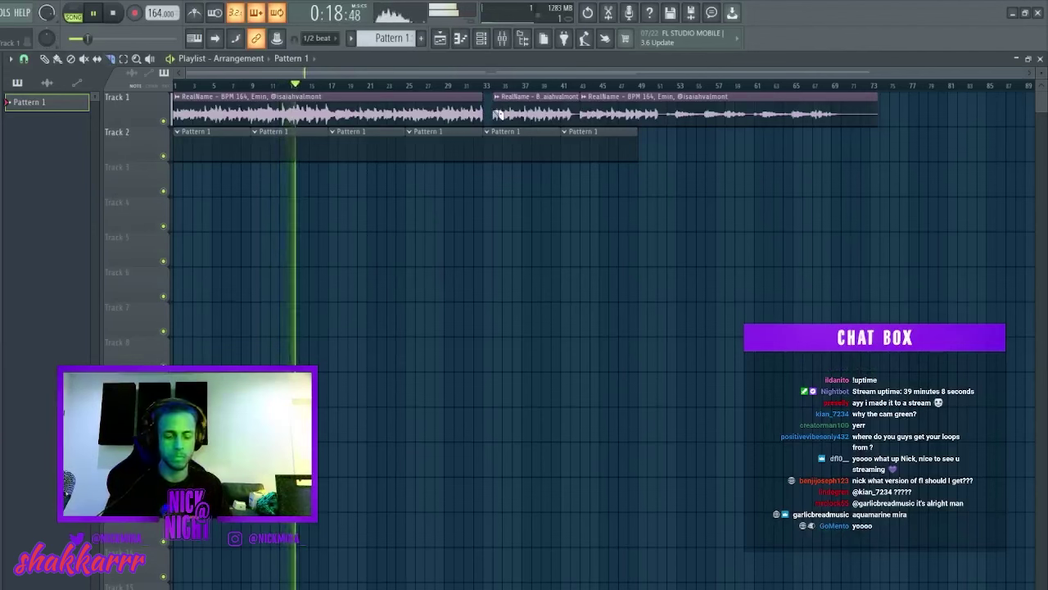
Move the sliced audio clips on Track 1 earlier to close the gaps, aligning their starts to bars 33 and 41.
drag(525, 115, 603, 104)
key(ctrl+d)
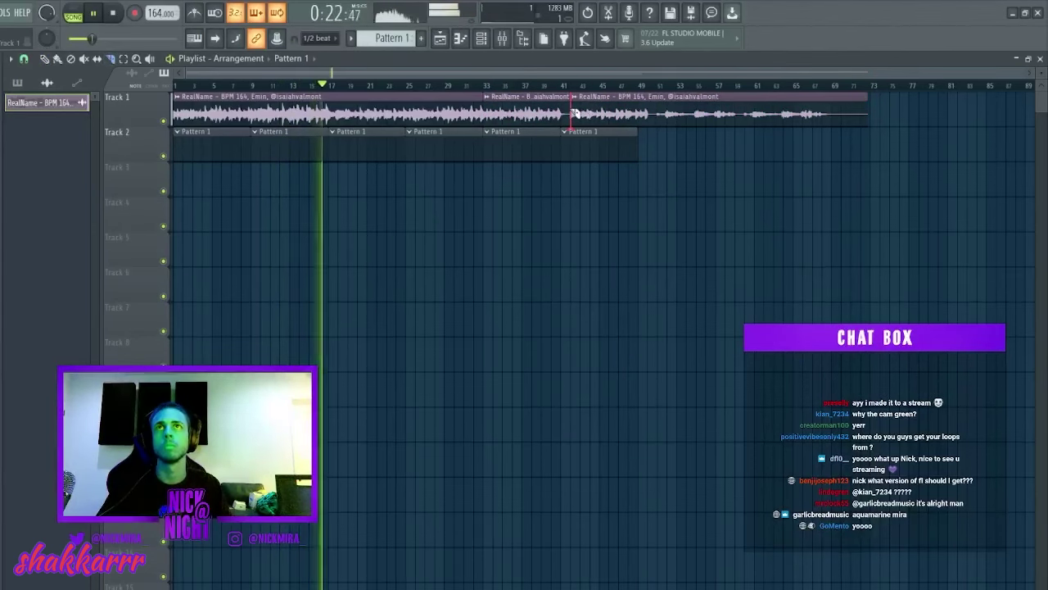
drag(624, 114, 616, 114)
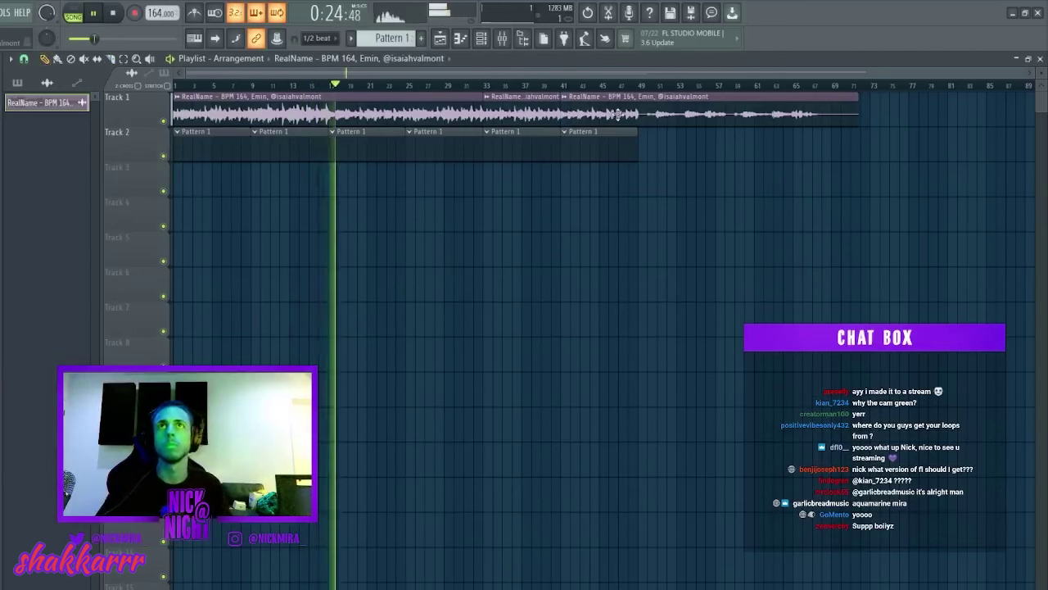
Slice the Track 1 audio at bar 49 and delete the fading tail after it.
ctrl+click(649, 120)
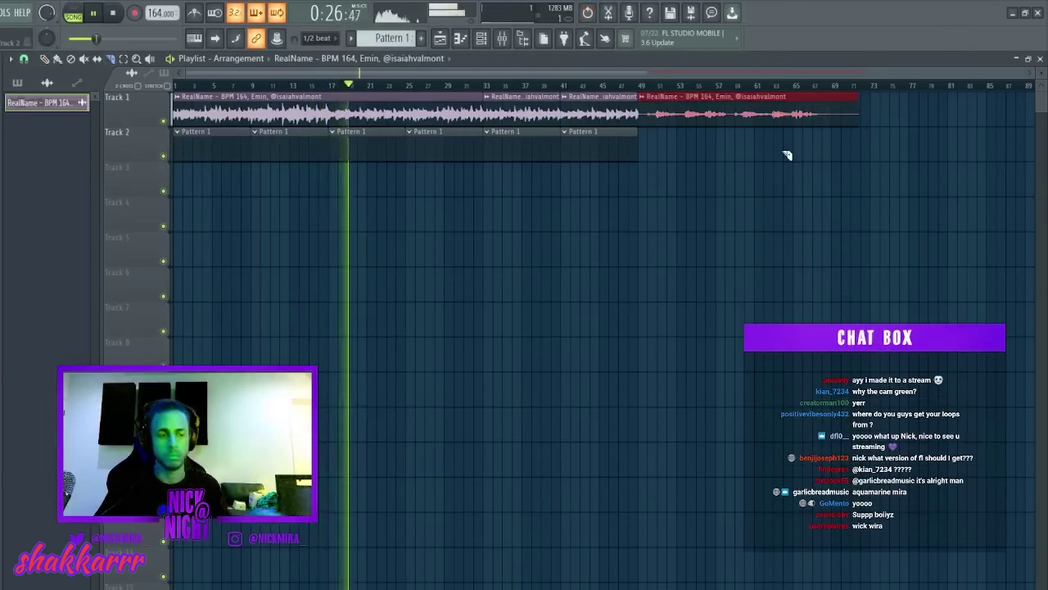
key(Delete)
key(p)
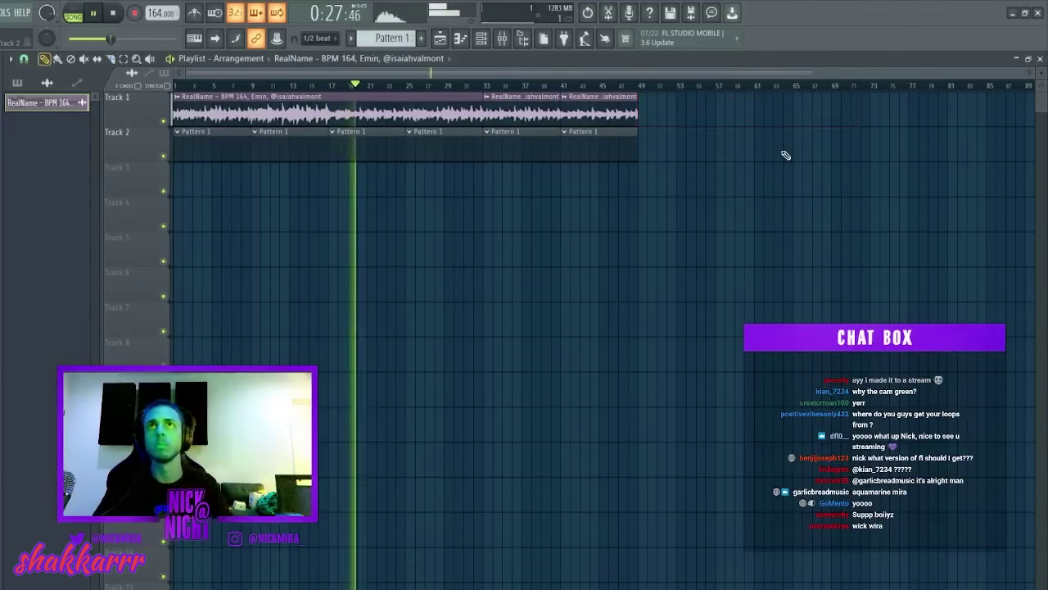
Add a clap sample from the MT2 kit as a new channel below the audio loop's channel.
click(481, 38)
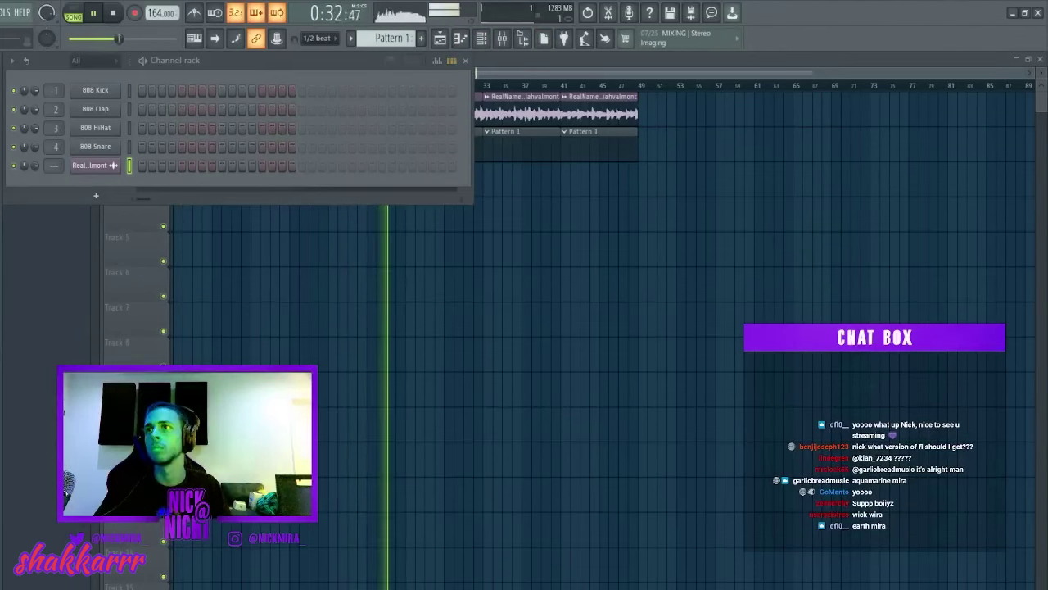
drag(102, 187, 100, 190)
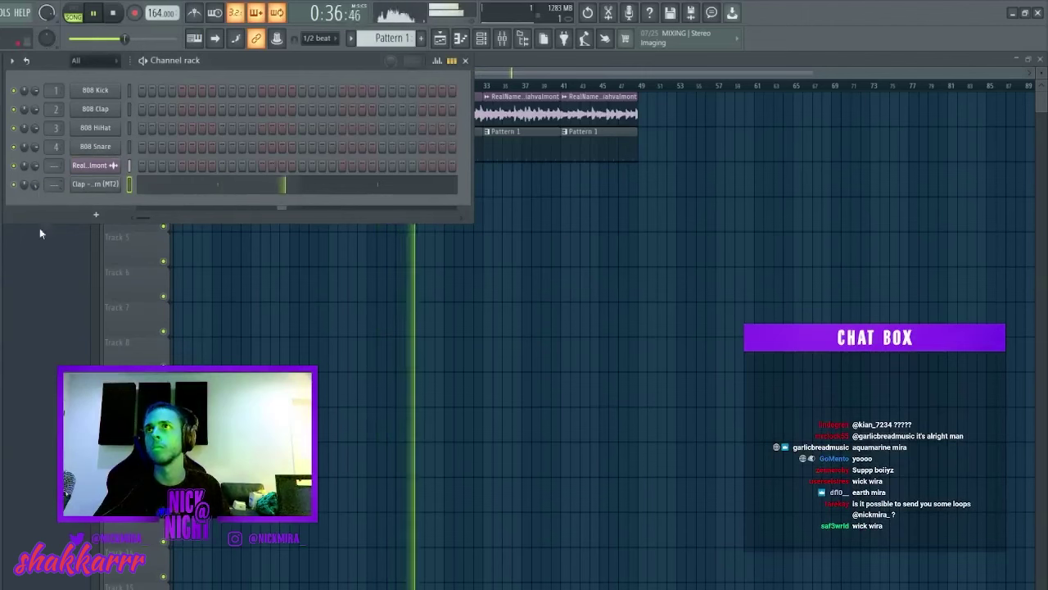
right_click(259, 350)
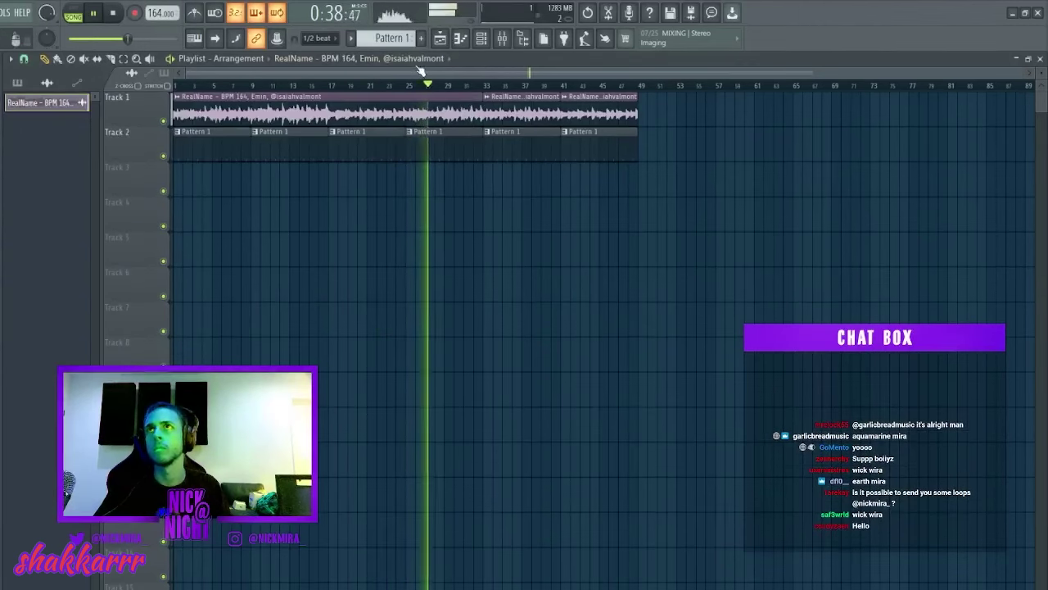
Check the time-stretching settings of the audio loop on Track 1.
double_click(457, 112)
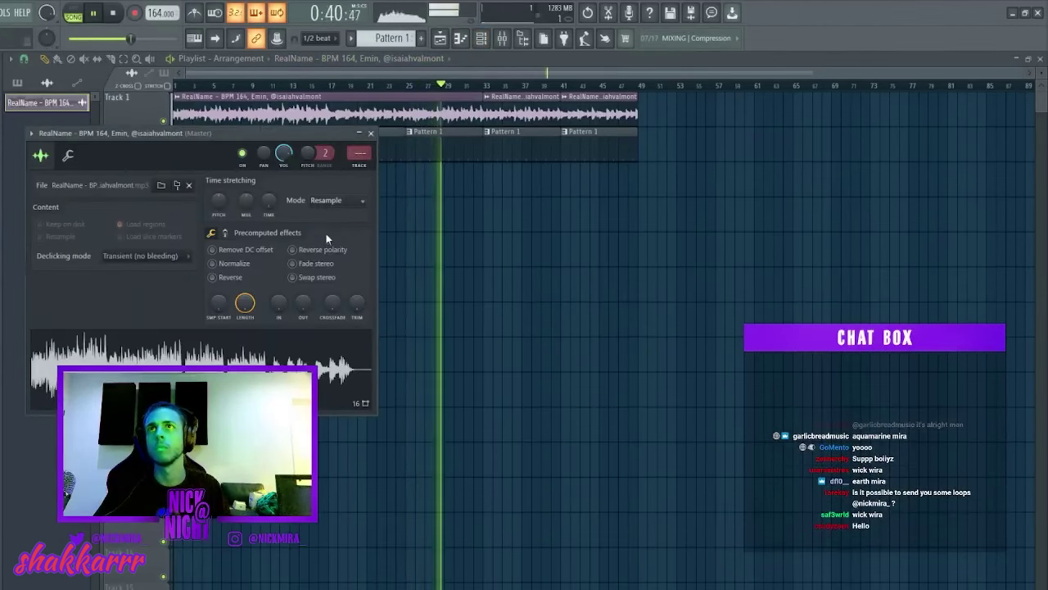
right_click(541, 227)
Add Clap - Pack (MT2) as a second clap channel and paste the first clap's notes into it for piano roll editing.
click(482, 39)
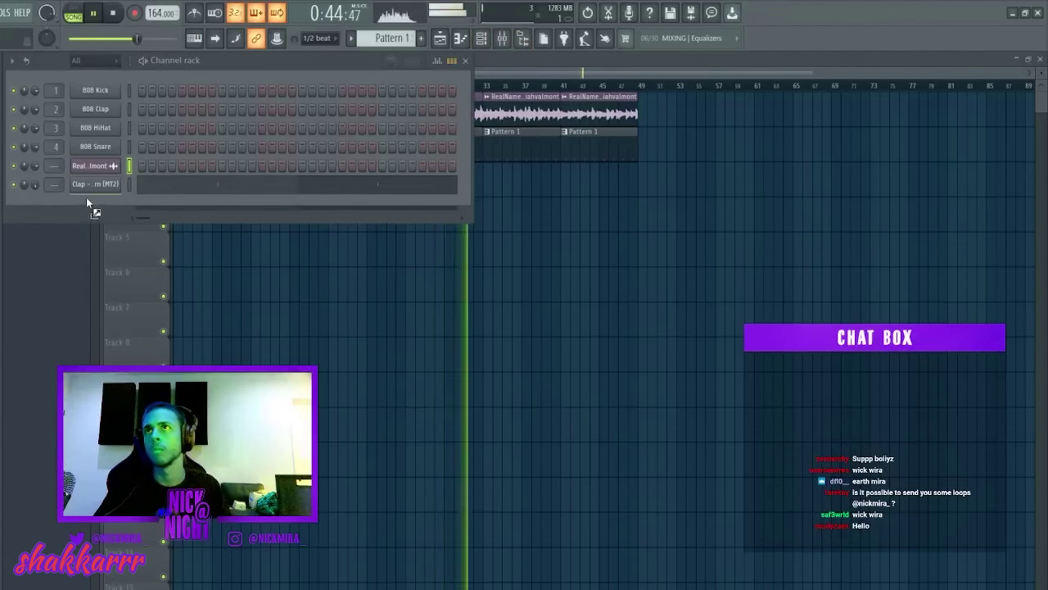
drag(86, 197, 87, 199)
click(128, 203)
key(ctrl+v)
click(221, 208)
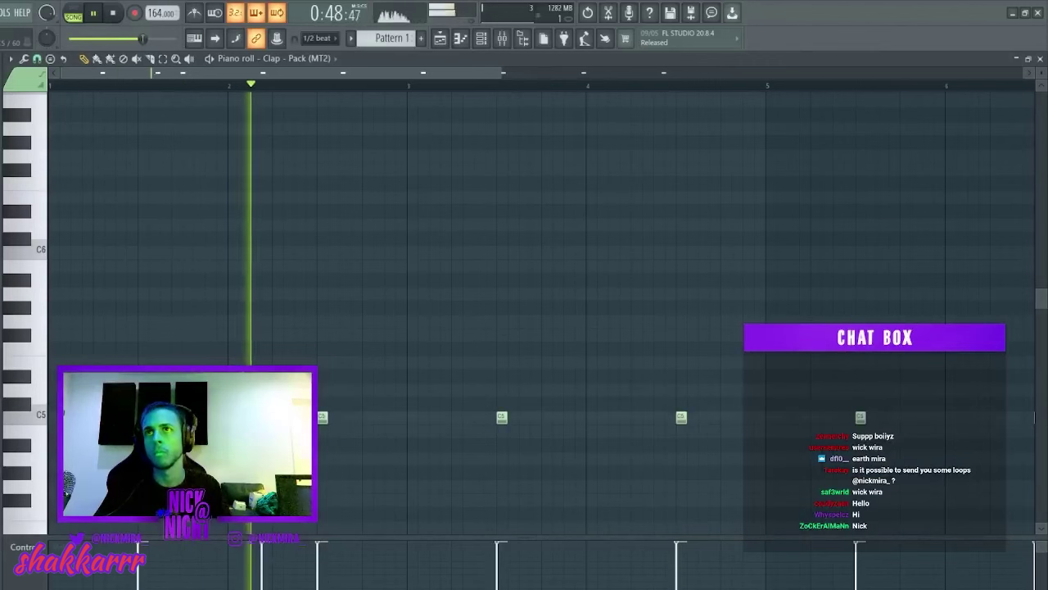
Replace the C5 clap note in the middle of bar 2 with two C5 notes in that bar's second half.
right_click(322, 419)
click(345, 418)
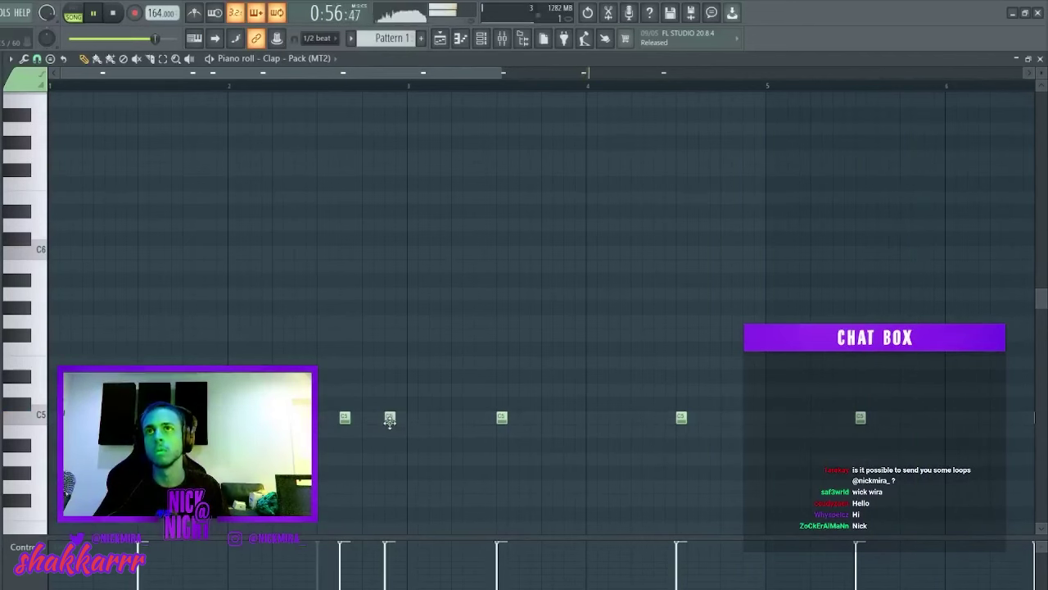
scroll(403, 87, down, 4)
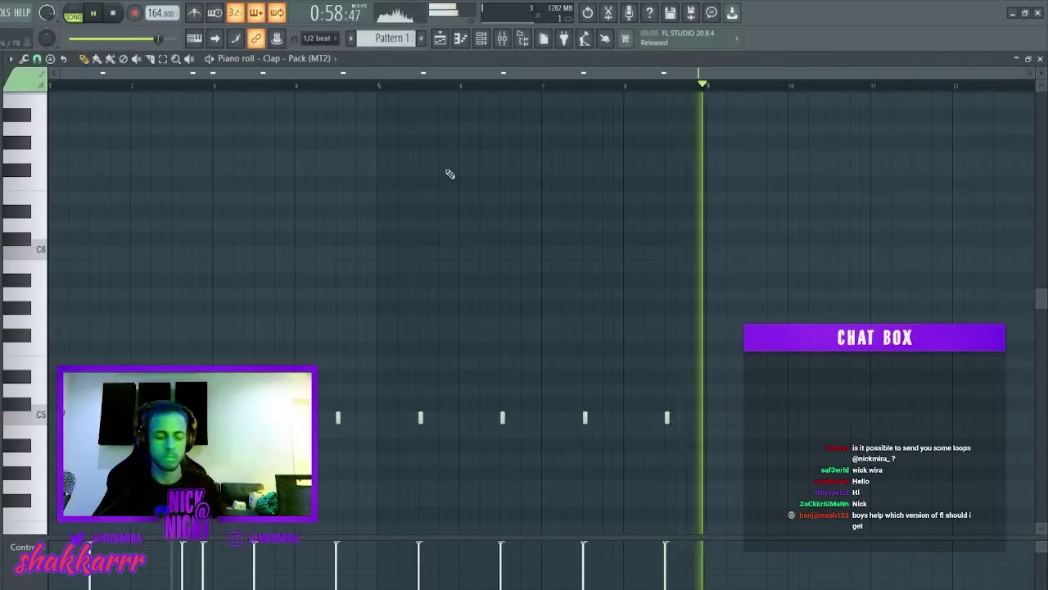
Replace the clap notes in bars 5 to 8 with a copy of the notes from bars 1 to 4.
key(ctrl+l)
drag(422, 378, 688, 446)
key(Delete)
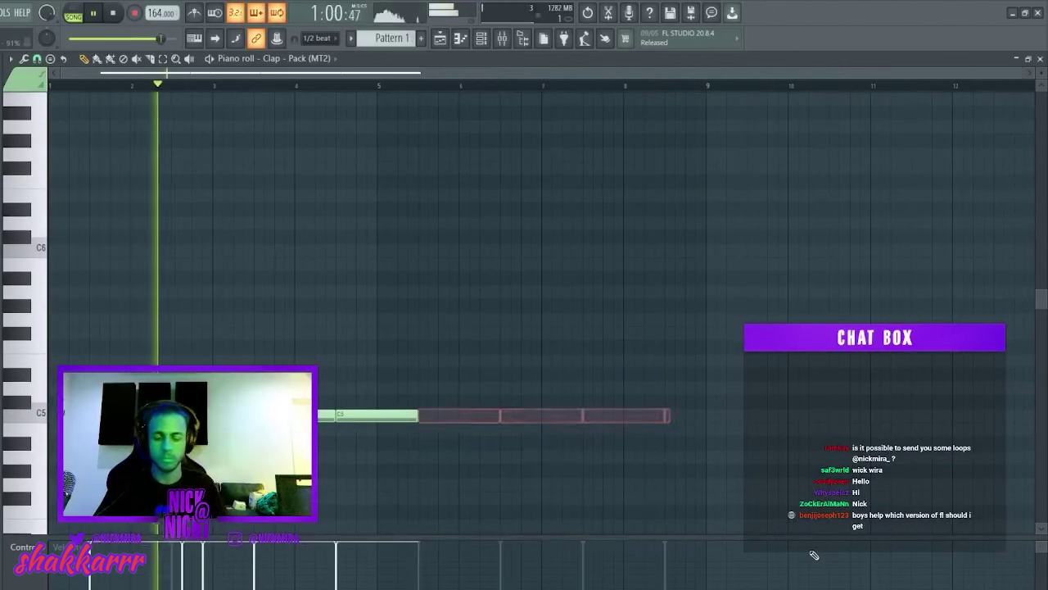
key(ctrl+b)
key(shift+d)
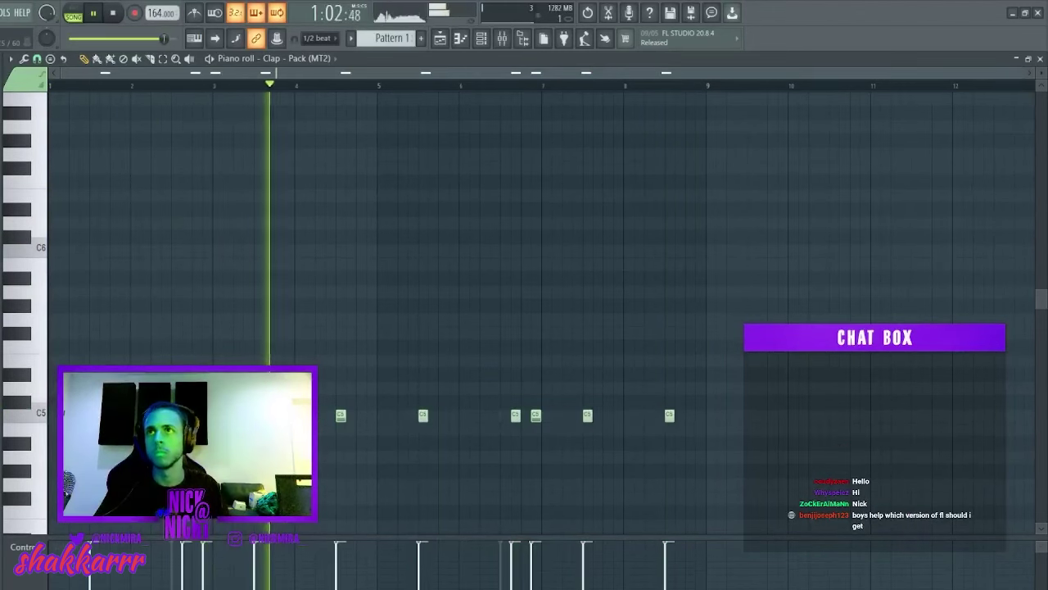
Add a short C5 clap note late in bar 4 and chop the first of the paired claps in bars 2 and 6.
click(368, 416)
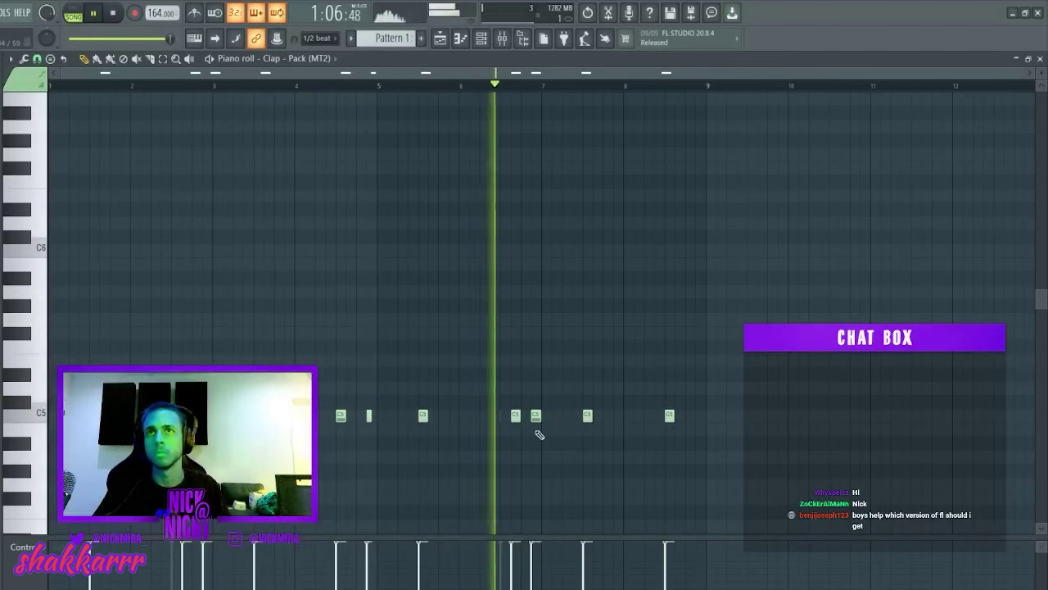
ctrl+shift+click(516, 416)
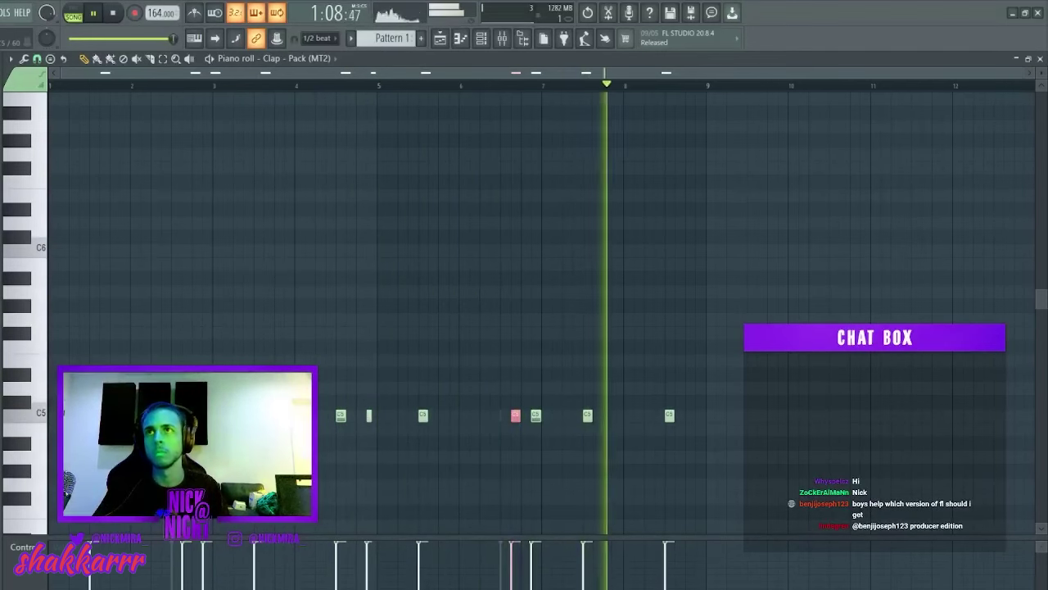
ctrl+shift+click(187, 416)
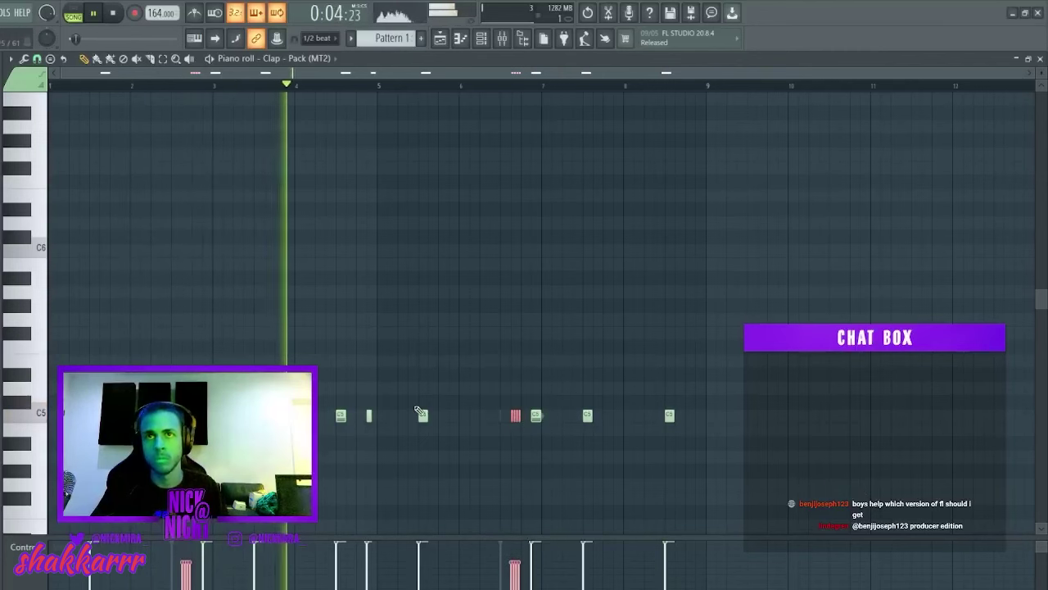
Transpose the chopped clap notes in bars 2 and 6 up to F5.
key(ctrl+Up)
key(shift+Down)
key(shift+Down)
key(shift+Down)
key(shift+Down)
key(shift+Down)
key(shift+Down)
key(shift+Down)
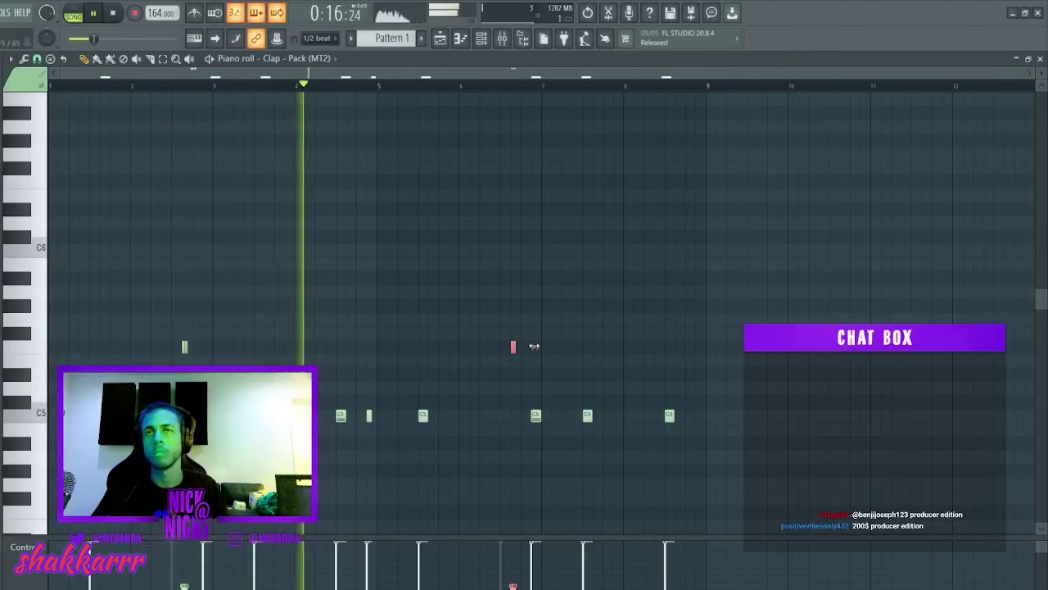
key(Escape)
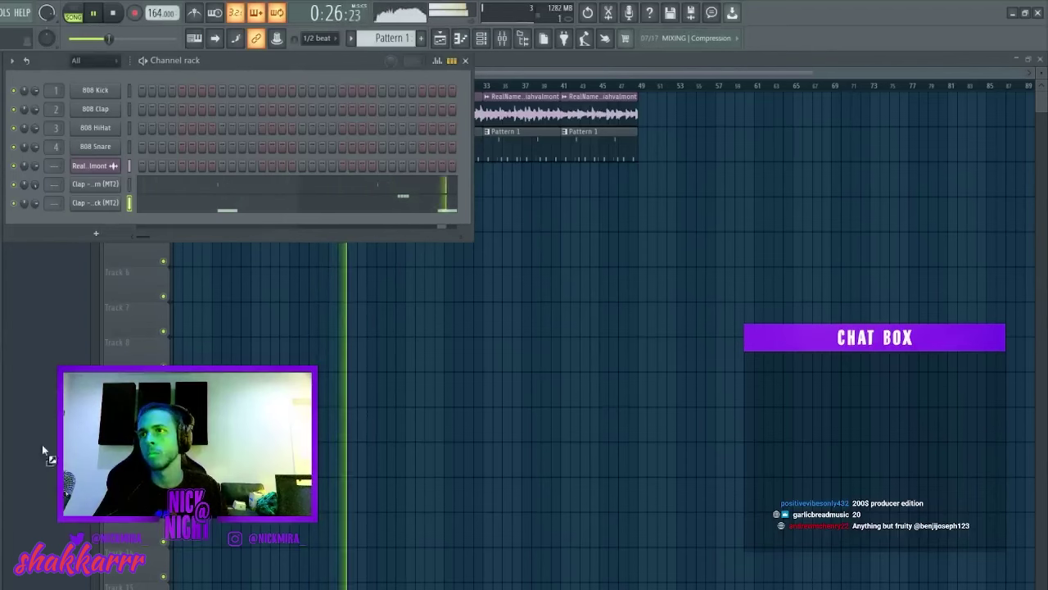
Add OH - Skyshuffle (MT2) as an open hat channel with a hit late in bar 2, repeated in bar 6.
drag(105, 217, 107, 220)
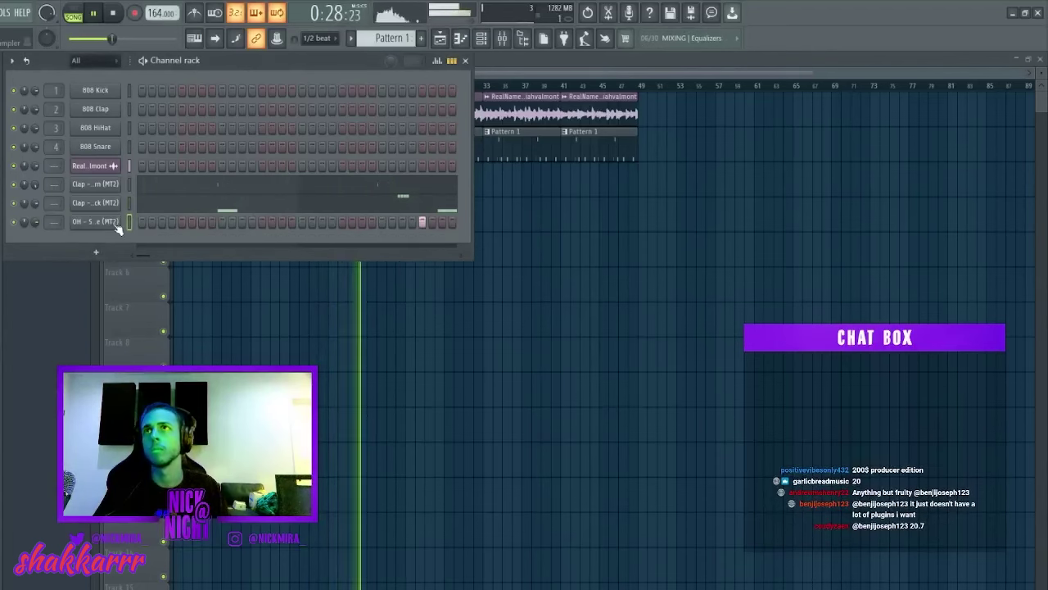
key(F7)
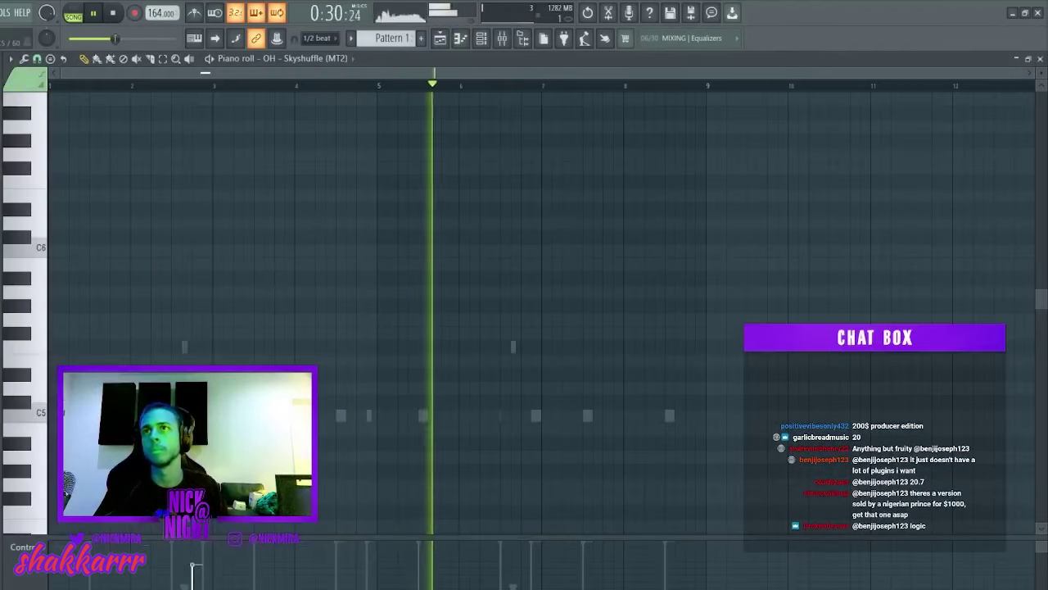
drag(215, 86, 51, 86)
key(ctrl+b)
key(ctrl+b)
key(ctrl+b)
ctrl+click(426, 287)
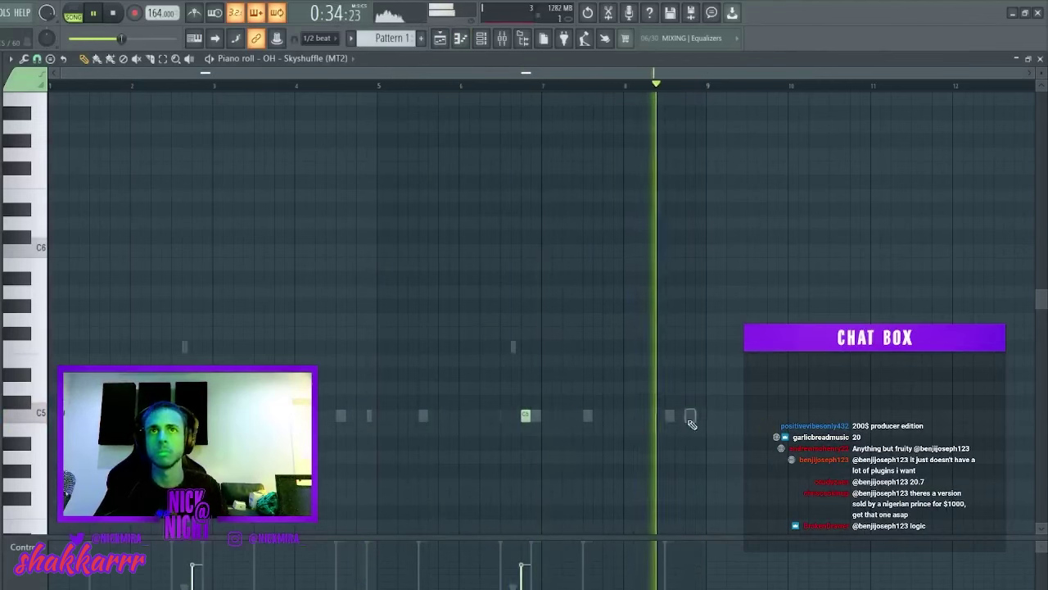
key(F7)
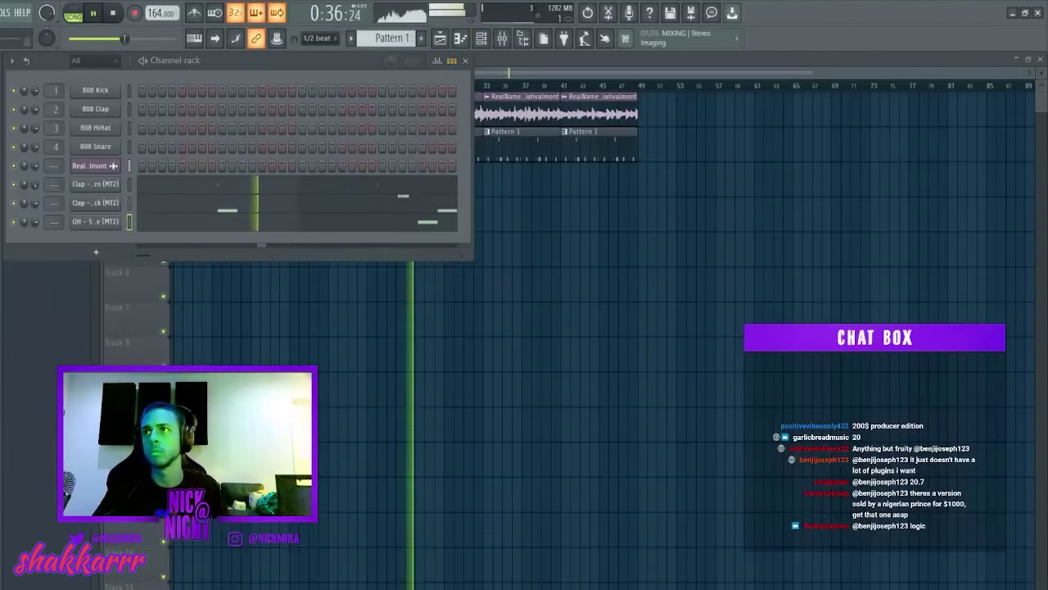
Add HH - Frosted (MT2) as a hi-hat channel with hits on every second step and display its notes in the piano roll.
drag(2, 245, 116, 247)
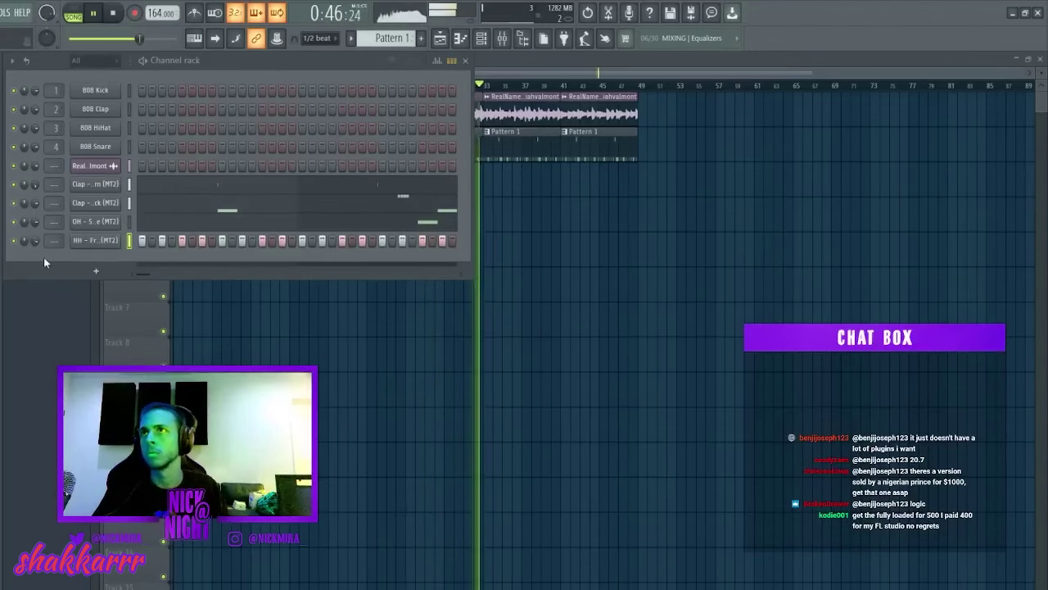
key(F7)
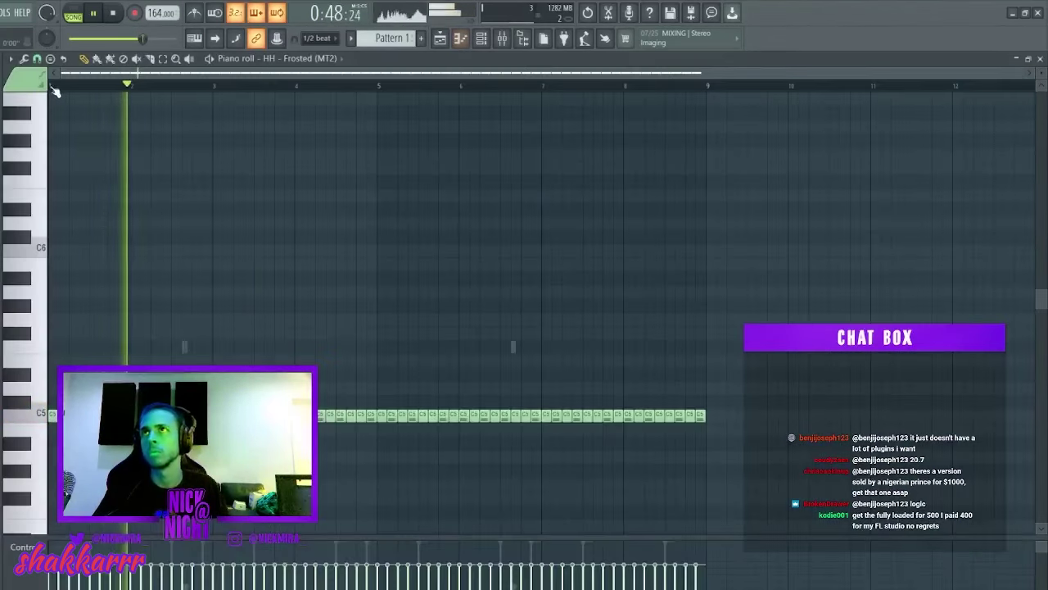
scroll(55, 90, up, 3)
Check the Fruity Limiter settings on the master mixer track.
key(F9)
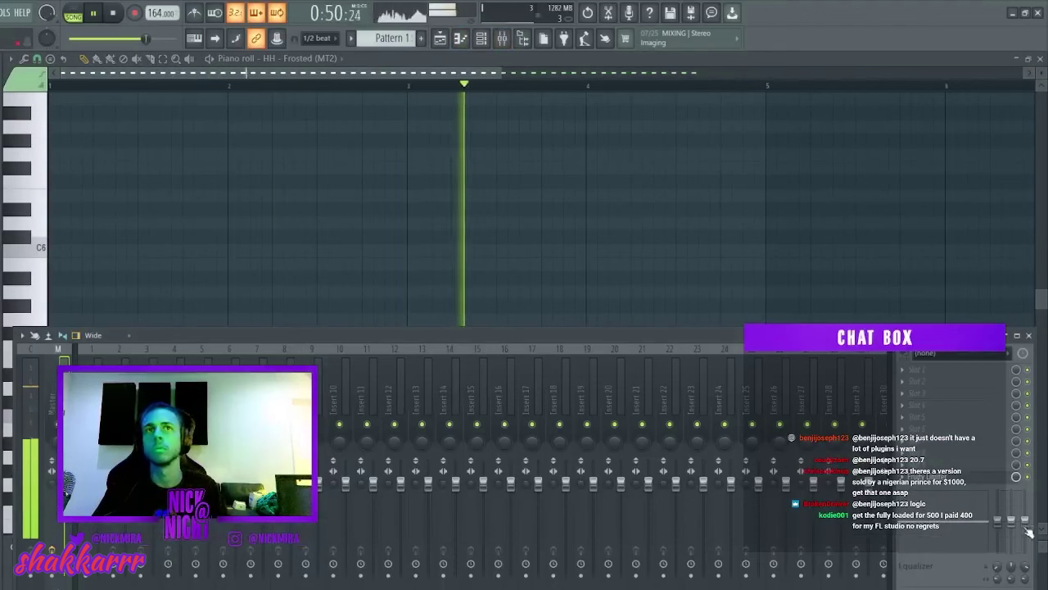
click(946, 482)
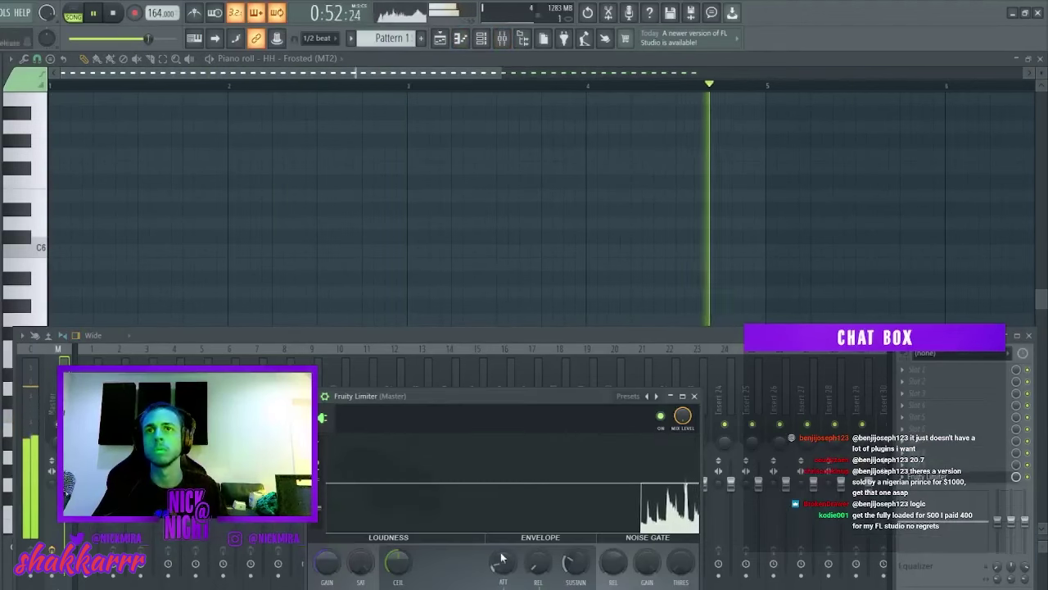
key(Escape)
key(Escape)
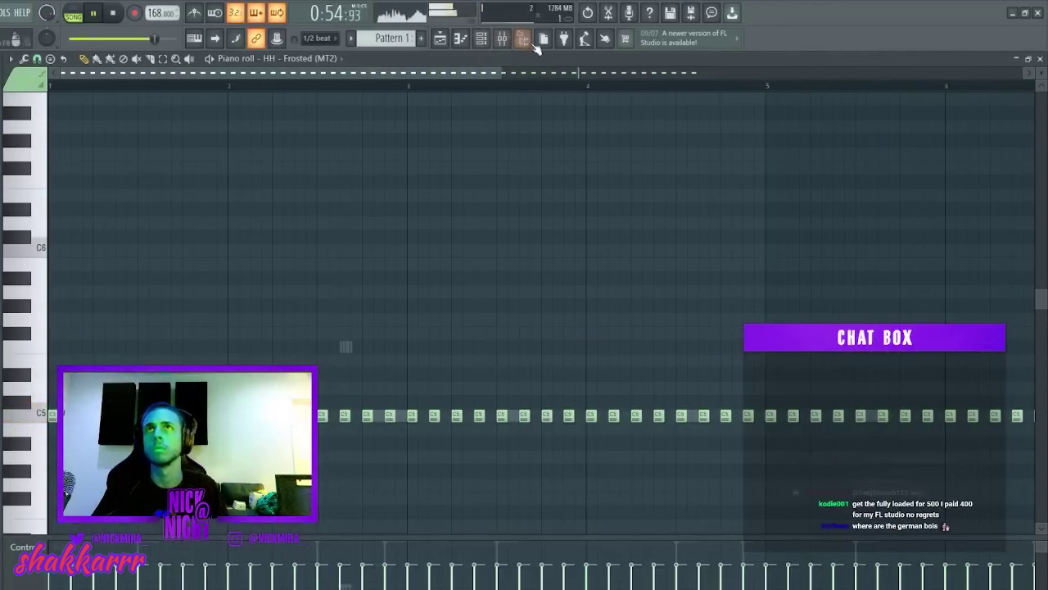
Add 808 - Mush (MT2) as a new channel and open its empty piano roll.
click(481, 40)
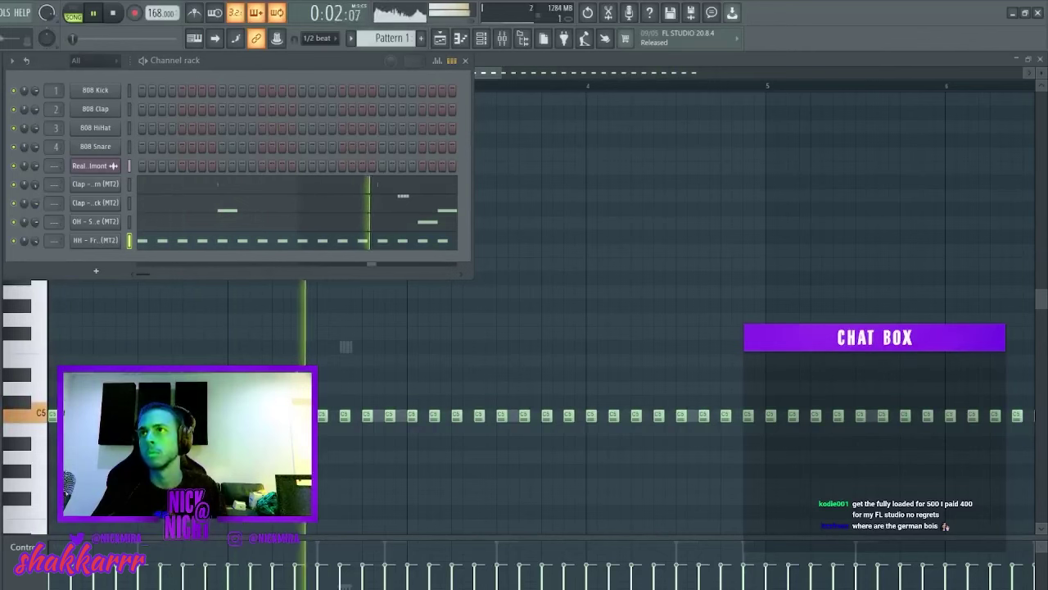
drag(2, 204, 113, 174)
key(F7)
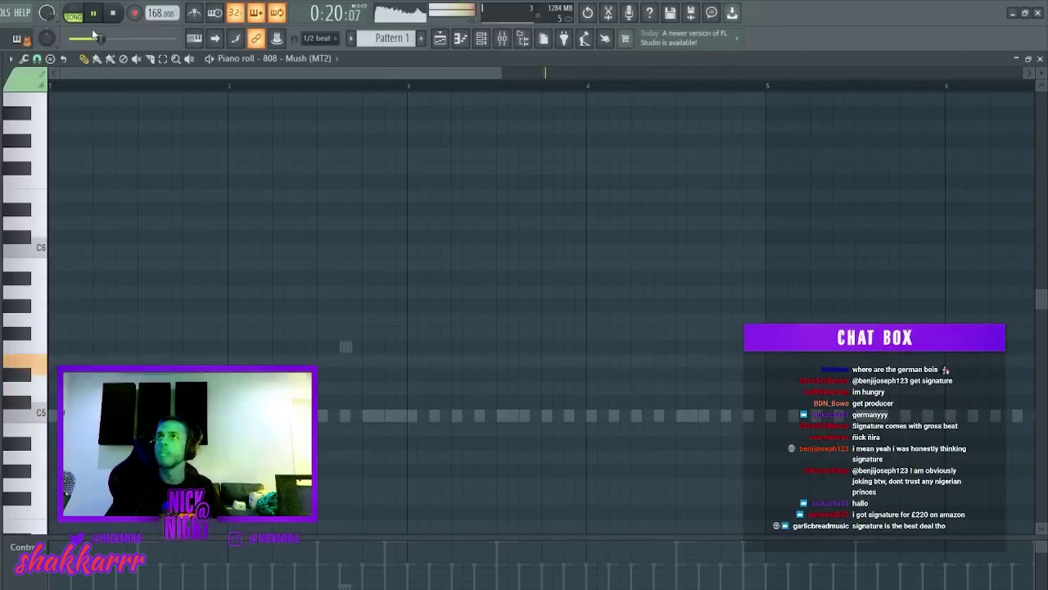
Record an 808 bassline into Pattern 1, played mainly on E5 and D5 across eight bars.
click(138, 15)
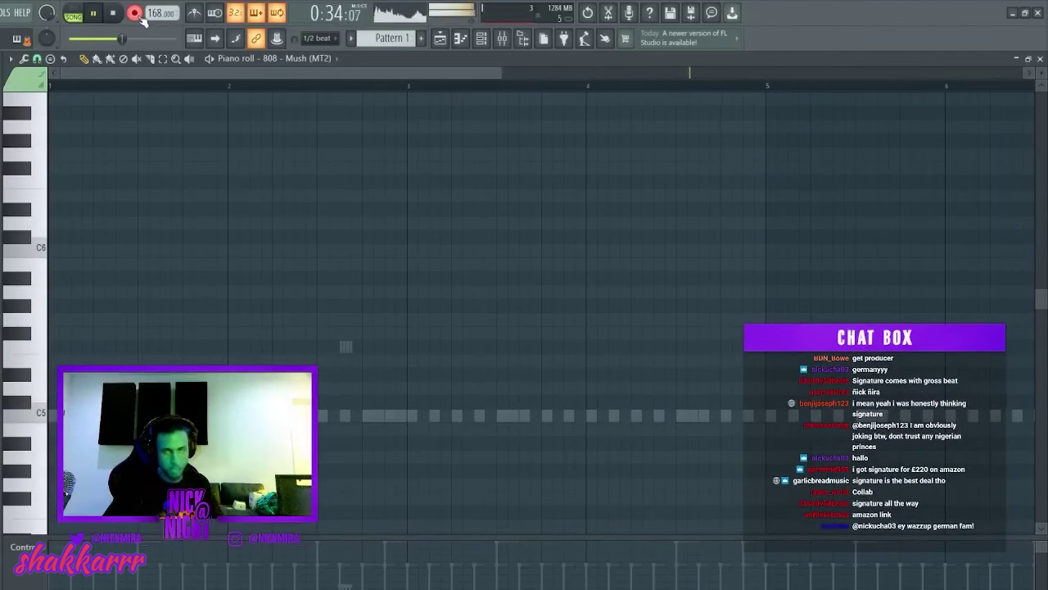
scroll(206, 124, down, 3)
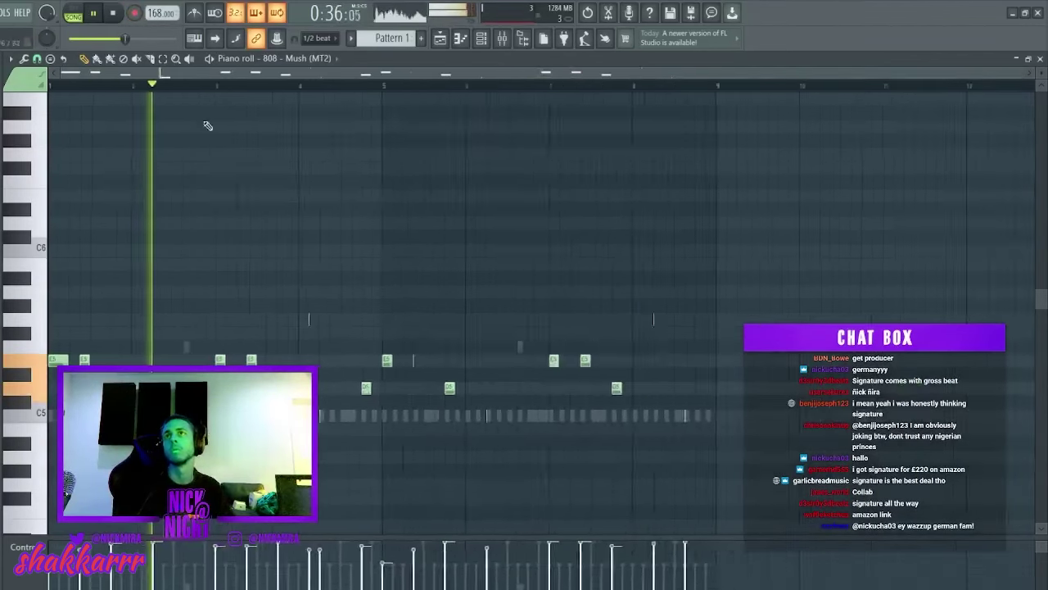
key(ctrl+a)
key(ctrl+d)
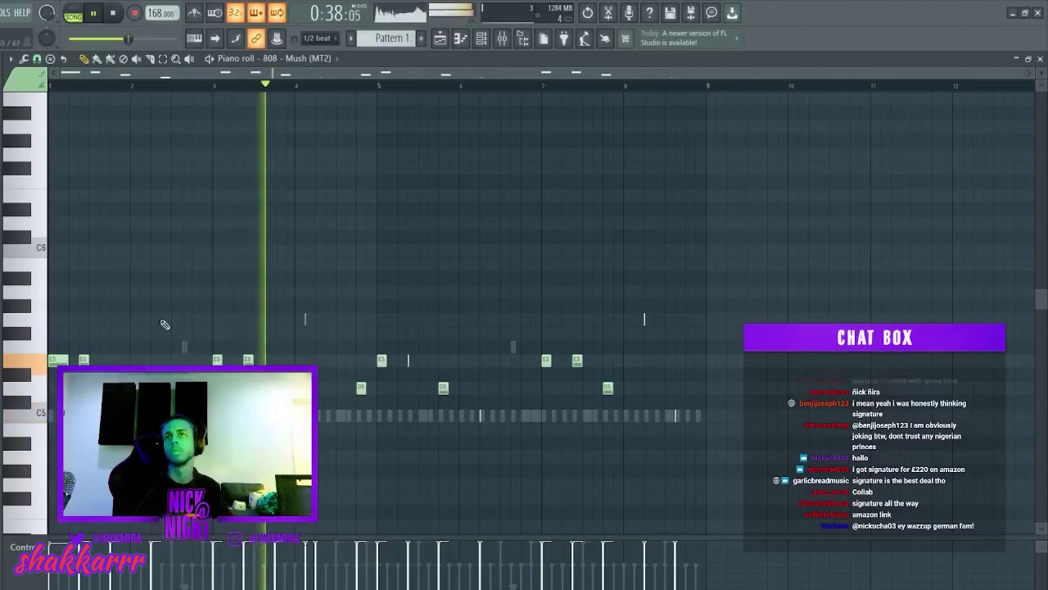
Transpose the 808 - Mush notes up an octave and set the channel's maximum polyphony to 1.
key(ctrl+Up)
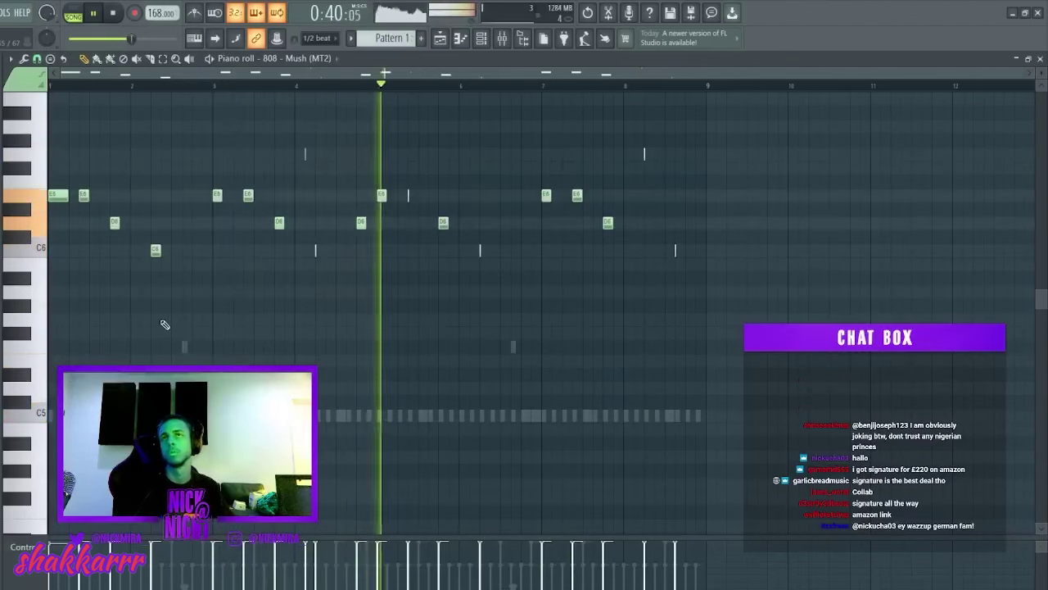
key(Escape)
click(108, 185)
click(178, 238)
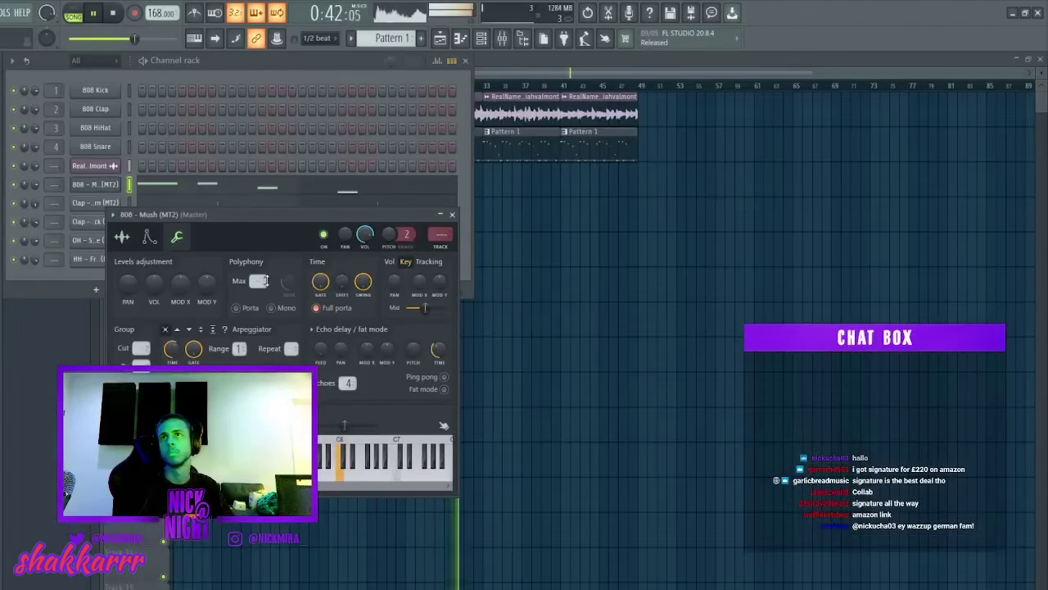
scroll(261, 281, up, 1)
key(Escape)
click(162, 193)
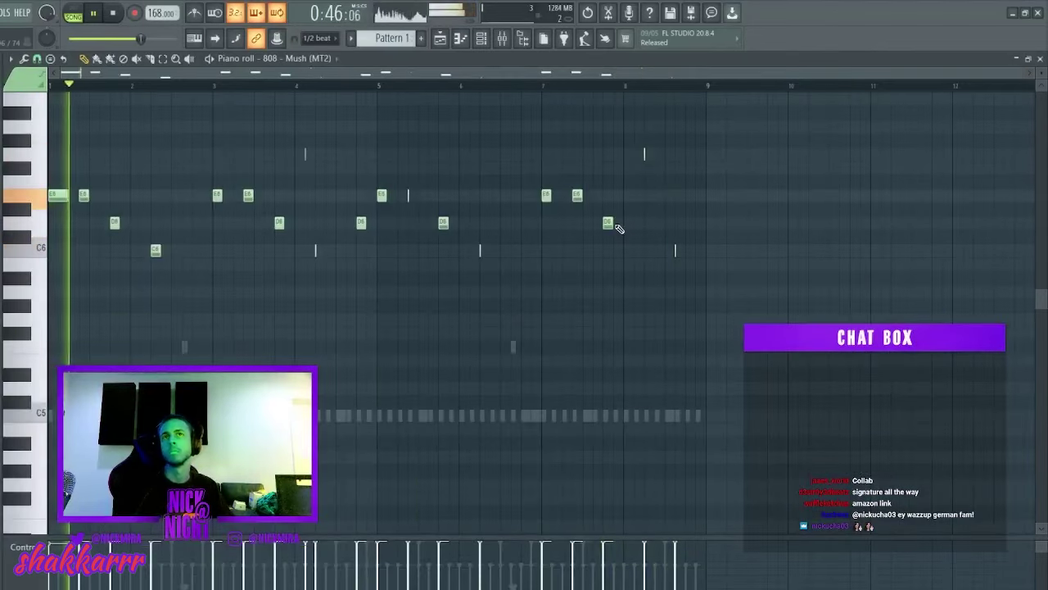
Try the bassline's lowest notes on C# while transposing the whole line up two octaves to E8, and return those notes to C.
key(ctrl+a)
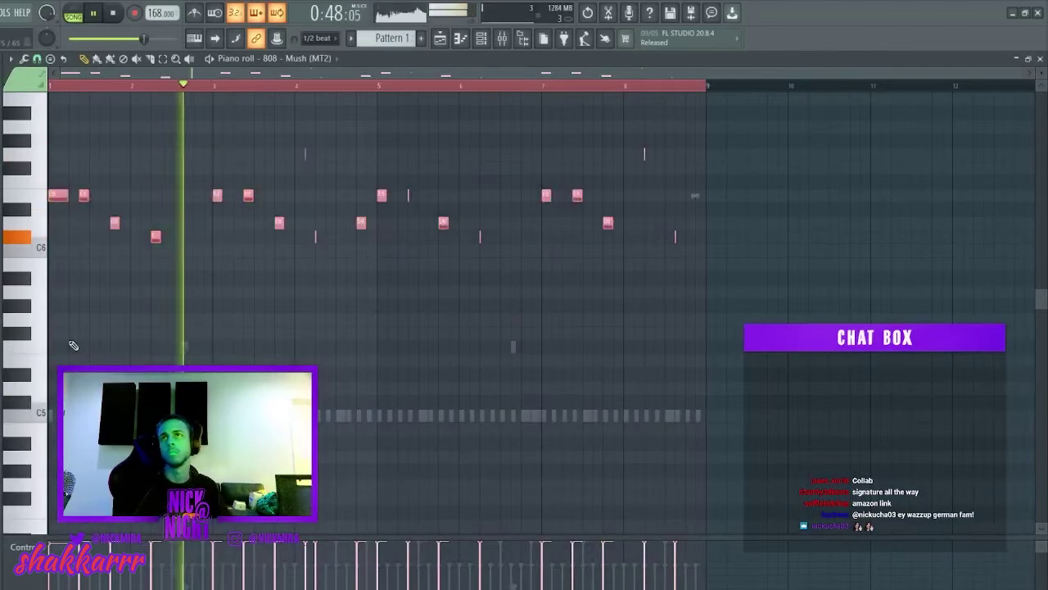
key(Delete)
scroll(301, 306, up, 6)
key(ctrl+d)
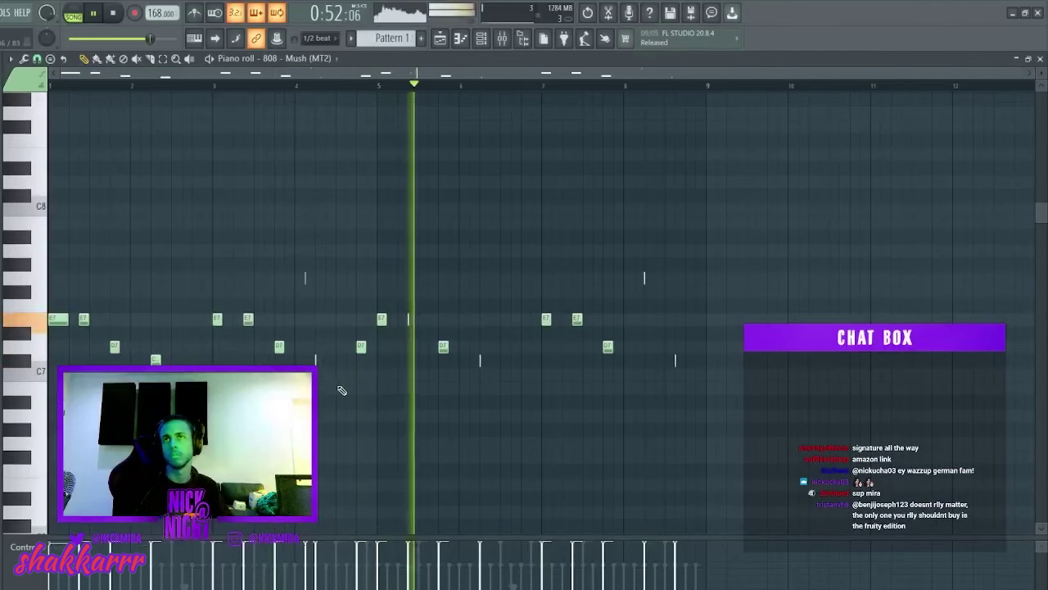
key(ctrl+Up)
scroll(365, 376, up, 3)
ctrl+click(30, 319)
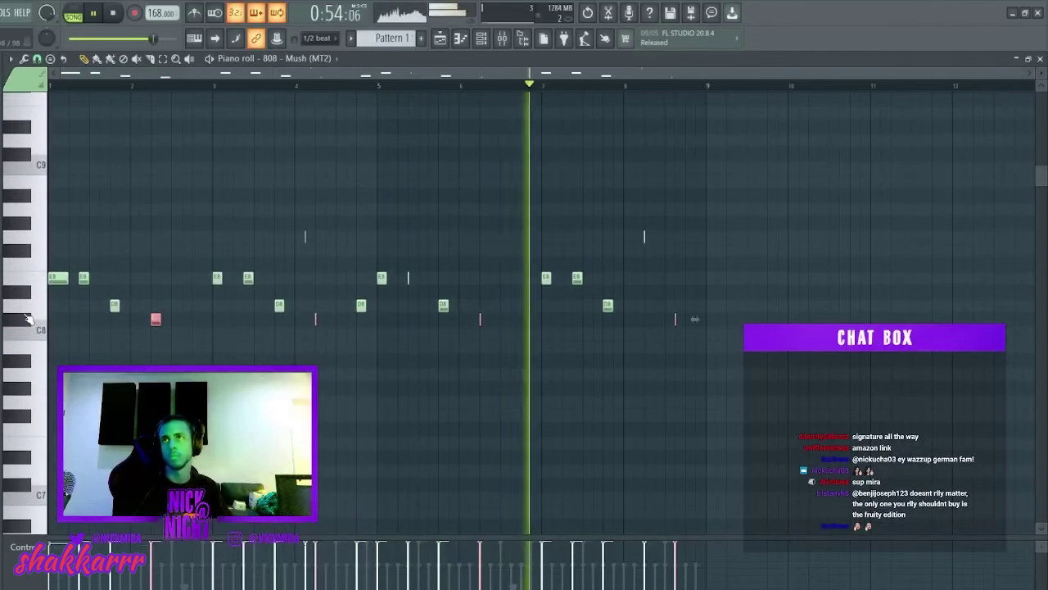
key(shift+Down)
key(ctrl+d)
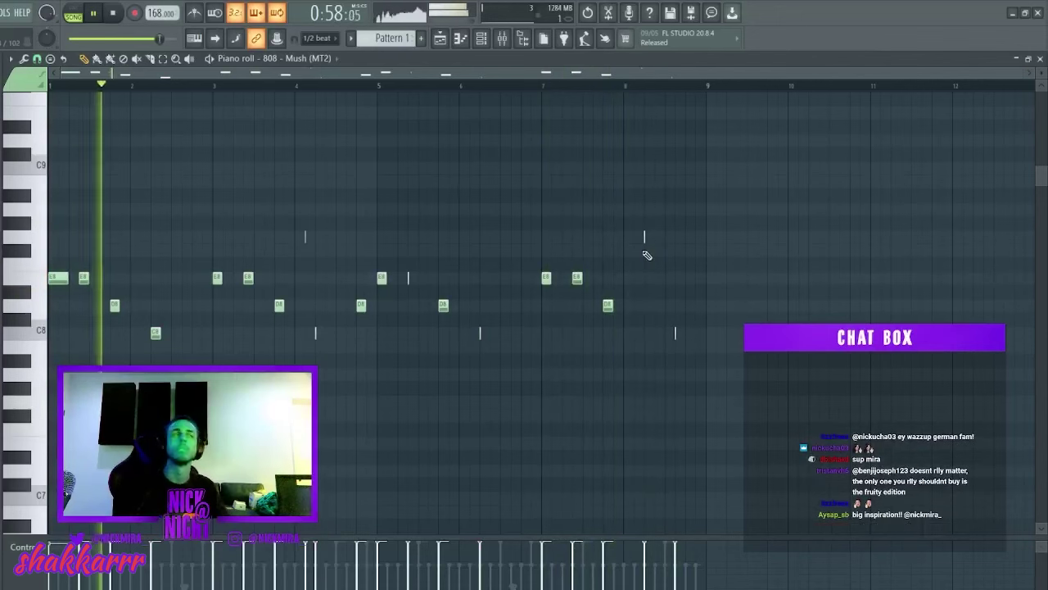
Transpose the whole 808 bassline down three octaves so its notes sit on E5, D5 and C5.
key(ctrl+Down)
key(ctrl+Down)
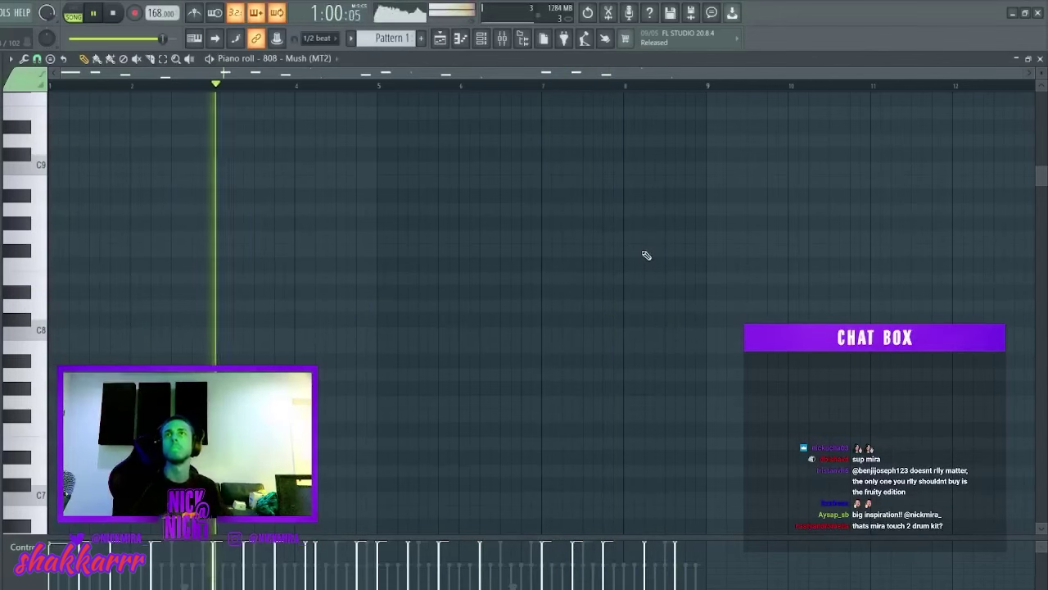
scroll(435, 236, down, 5)
key(ctrl+Down)
key(F7)
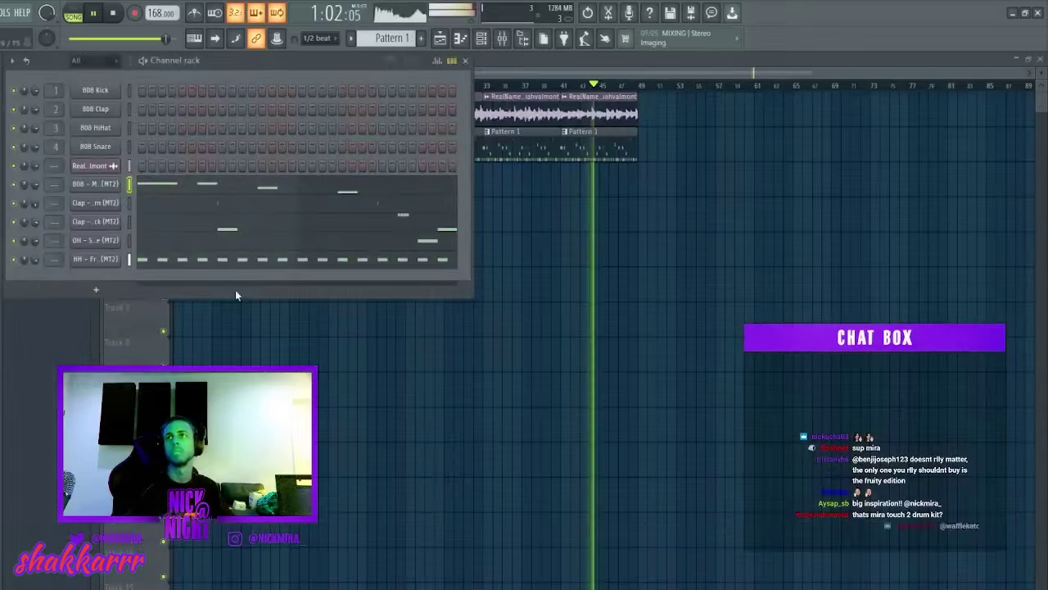
key(F7)
scroll(381, 328, down, 3)
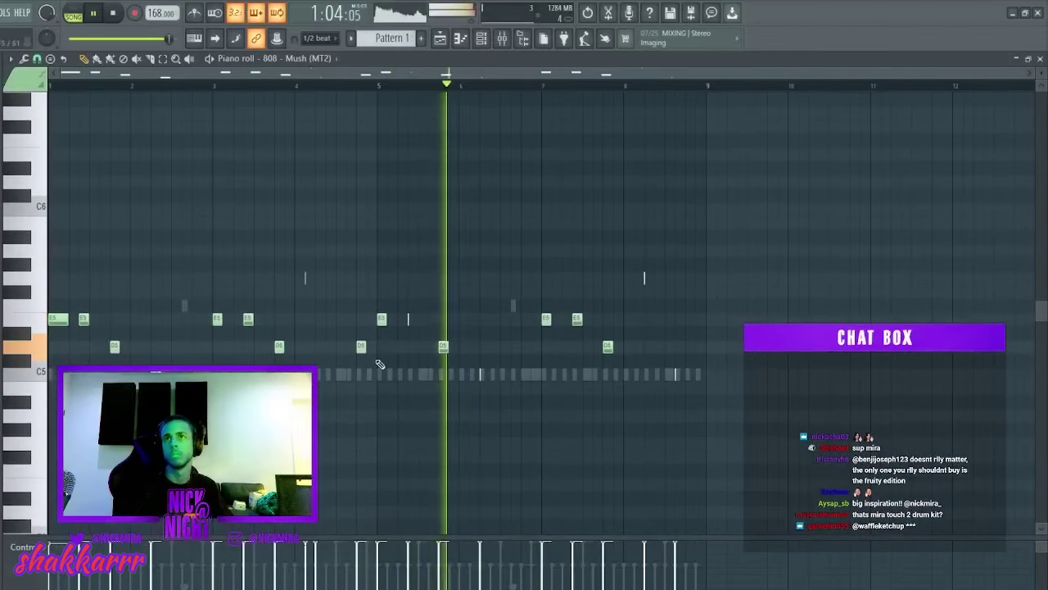
Replace the 808 sample with 808 - Money (MT2) and extend the bassline notes until each meets the next.
key(F7)
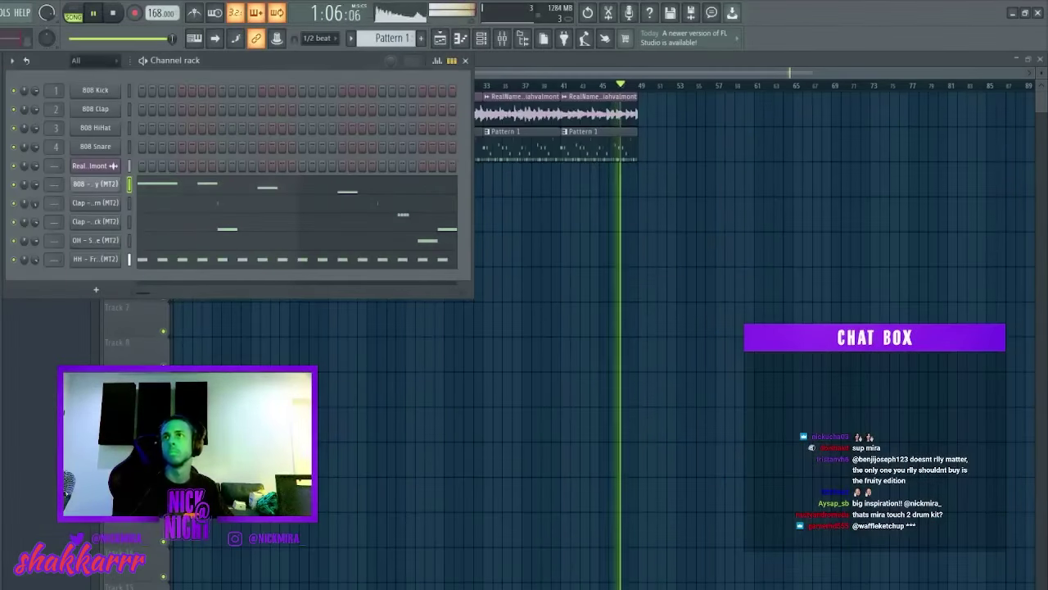
click(189, 187)
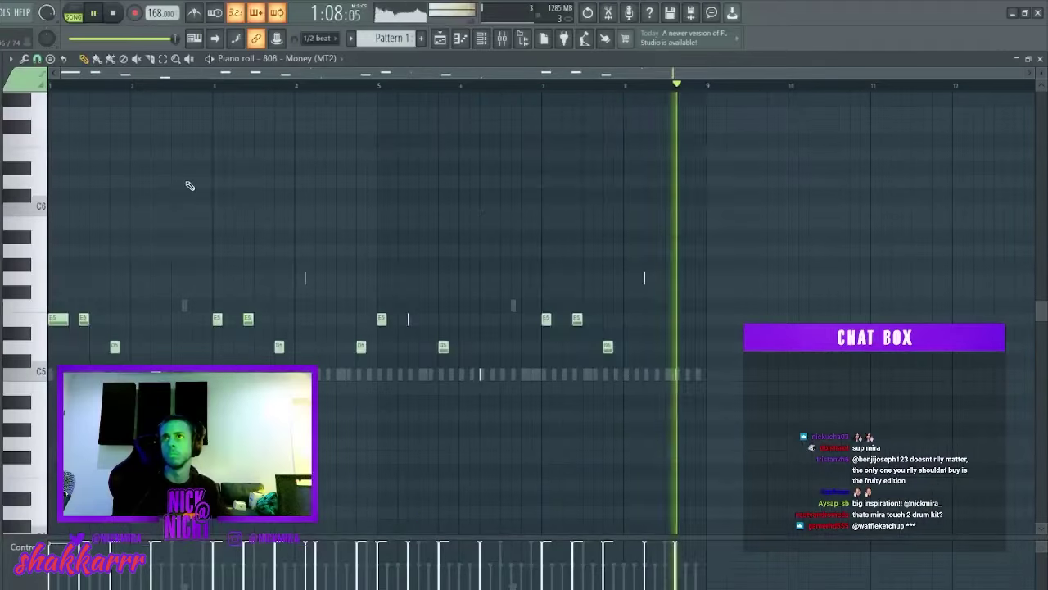
scroll(189, 184, down, 3)
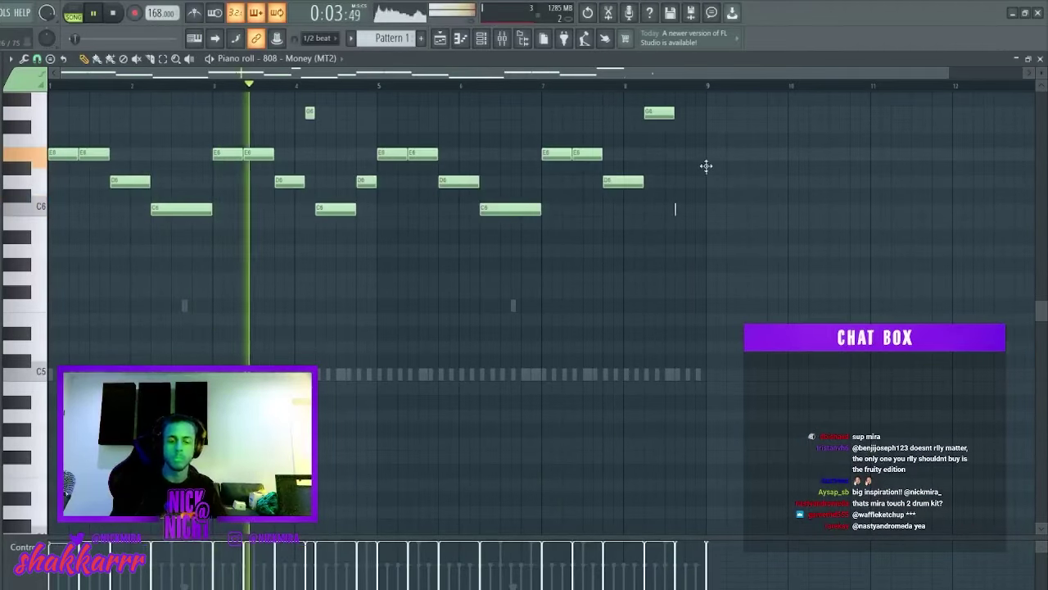
key(ctrl+Down)
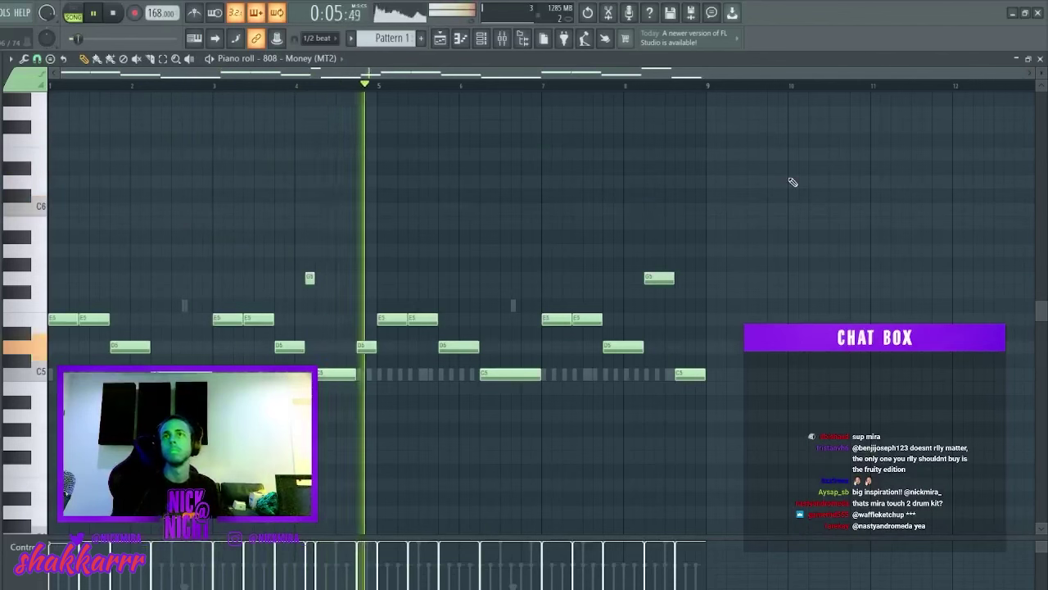
Replace the 808 sample with 808 - Subs (MT2) and transpose the bassline down to E4, D4 and C4.
key(Escape)
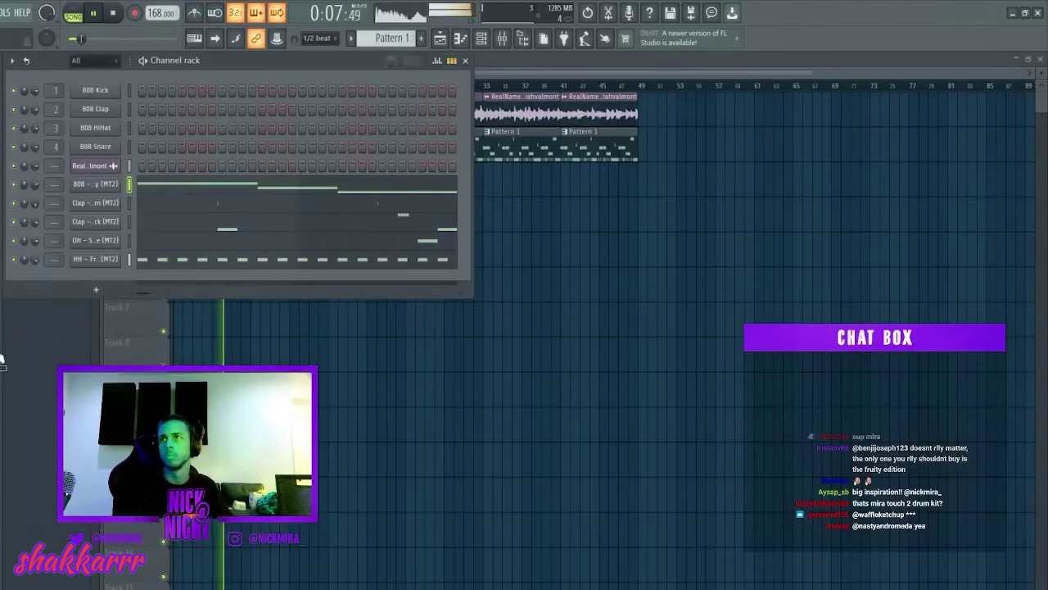
click(143, 185)
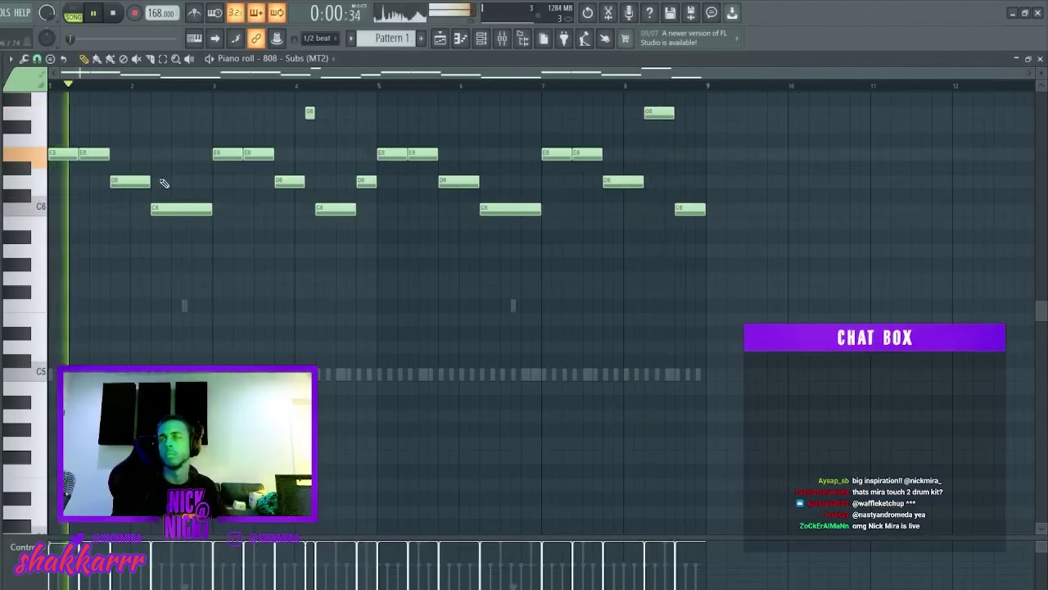
key(ctrl+Down)
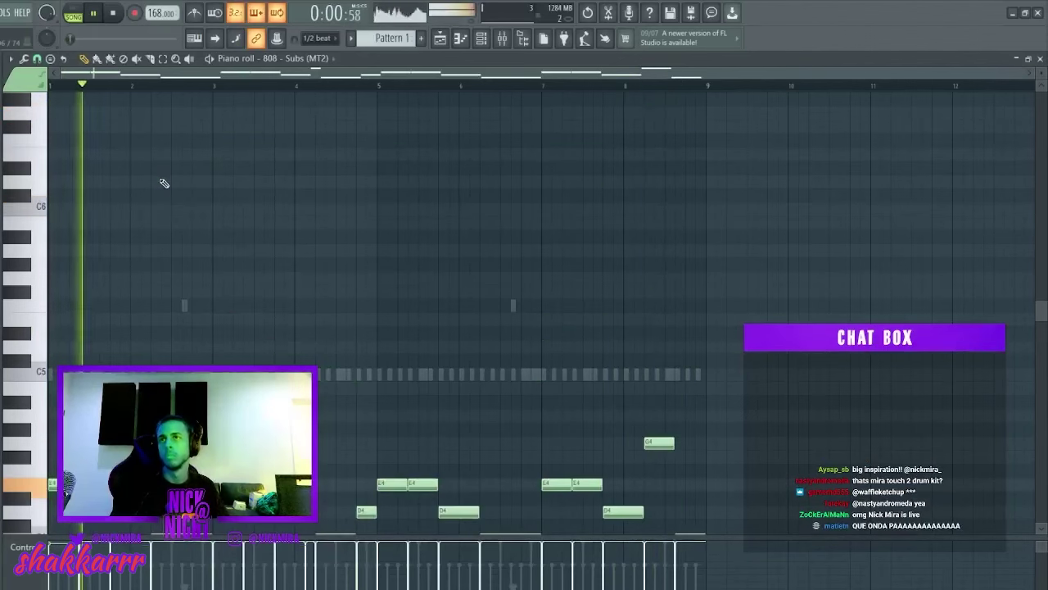
key(ctrl+Down)
key(ctrl+Up)
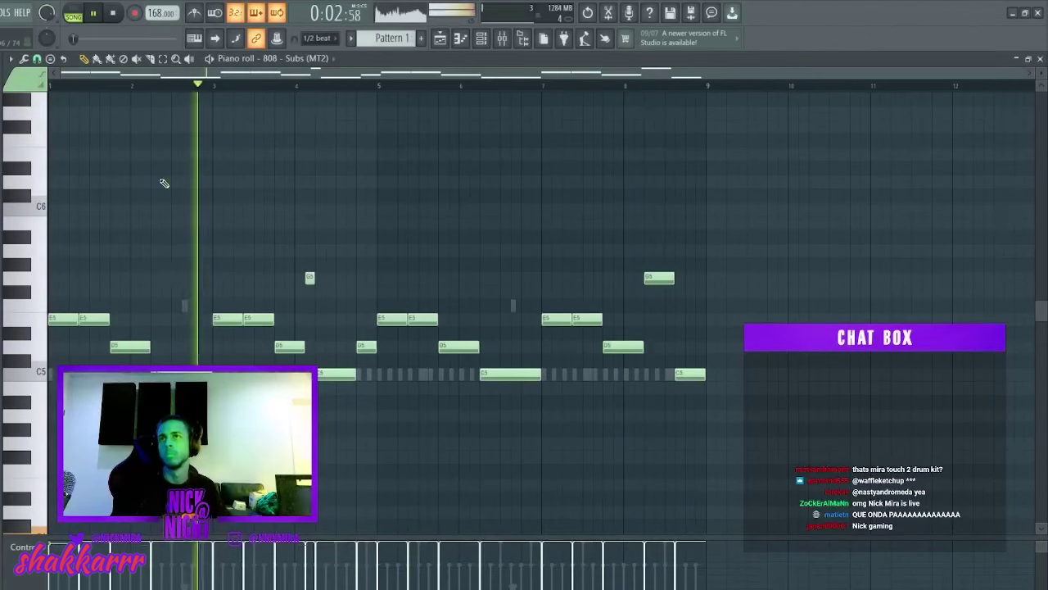
key(ctrl+Down)
Add Kick - City (MT2) as a channel copying the 808 rhythm, with all notes shortened and flattened to C5.
key(Escape)
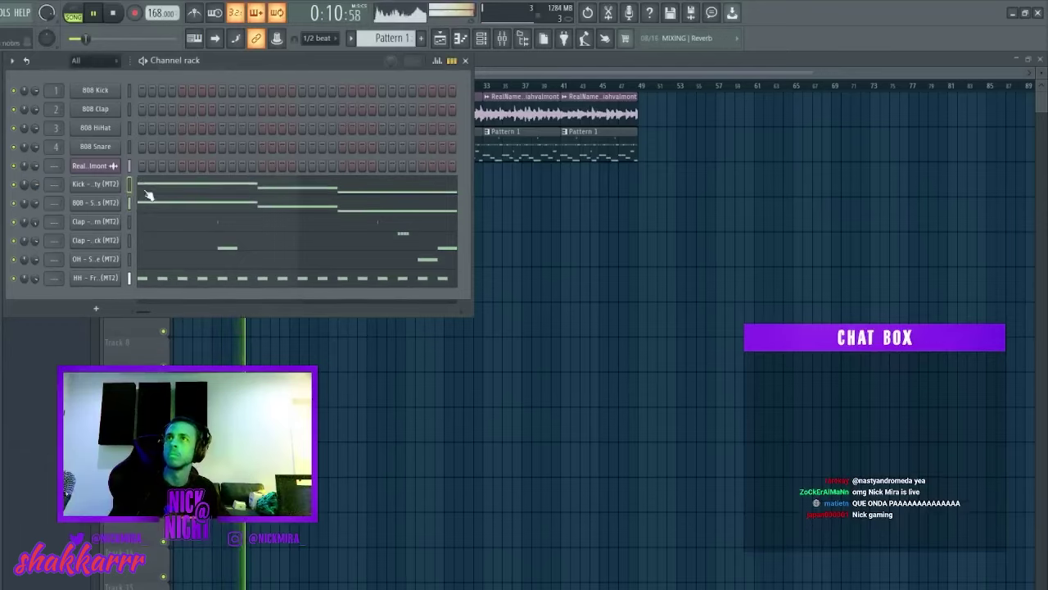
click(146, 190)
key(Up)
key(Up)
key(ctrl+a)
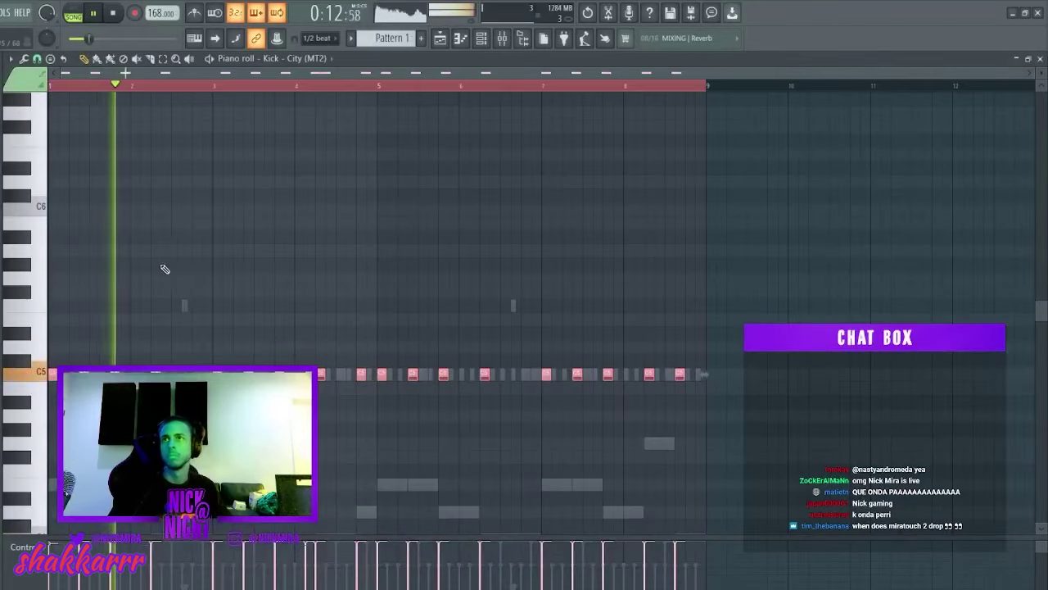
key(ctrl+d)
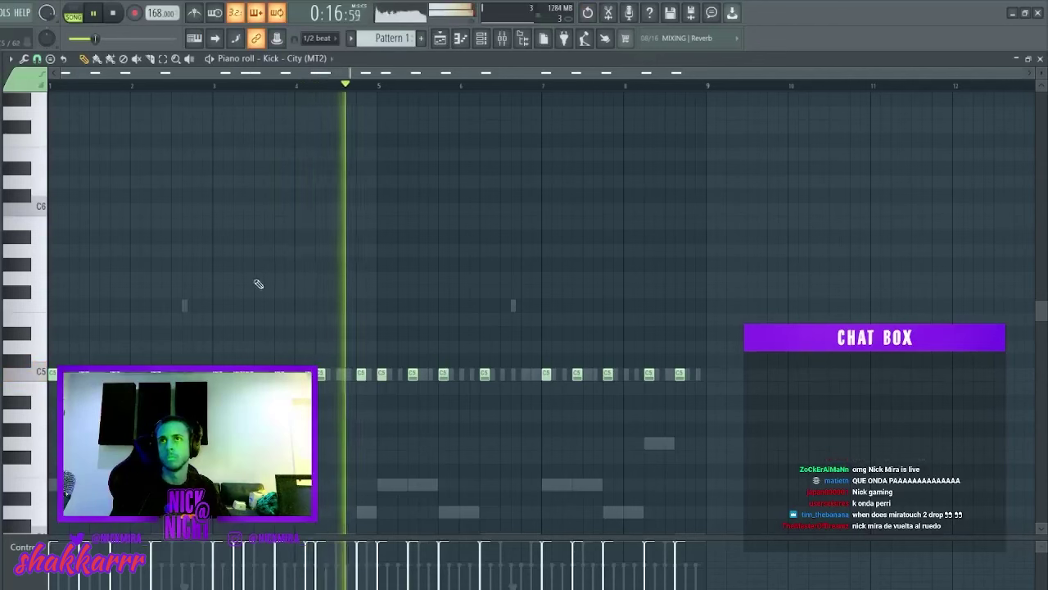
Chop the kick note in the last quarter of bar 3 into a three-hit roll and raise it to E5.
scroll(236, 101, up, 3)
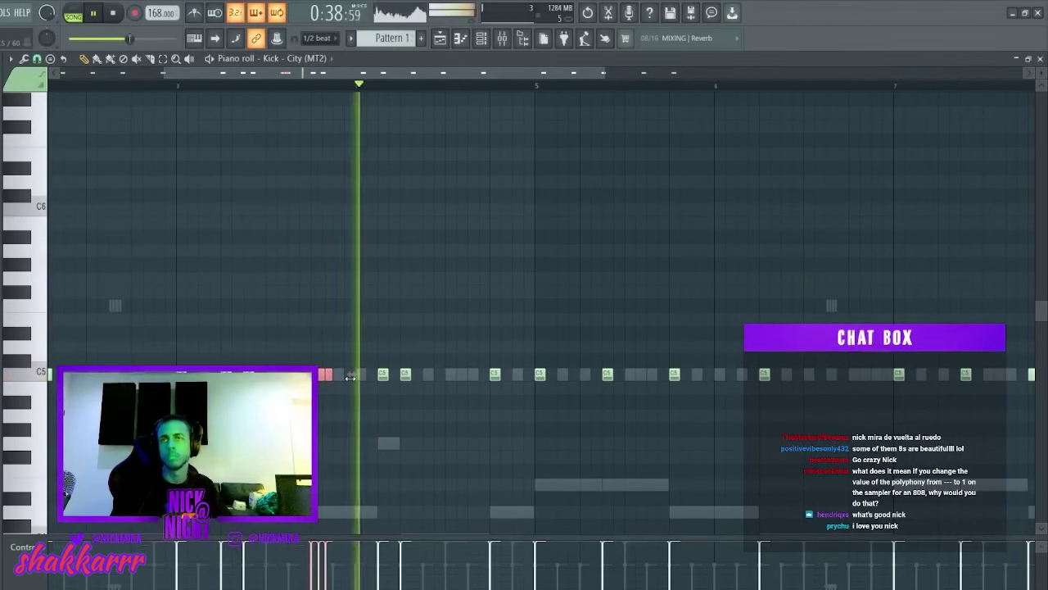
key(Up)
key(Up)
key(Up)
key(Up)
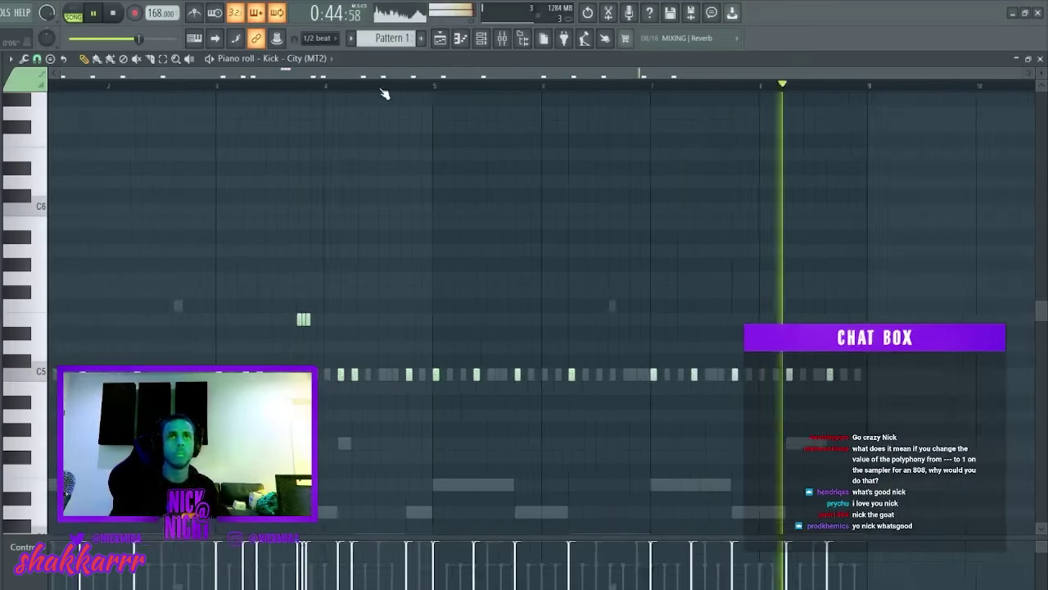
key(F6)
key(F5)
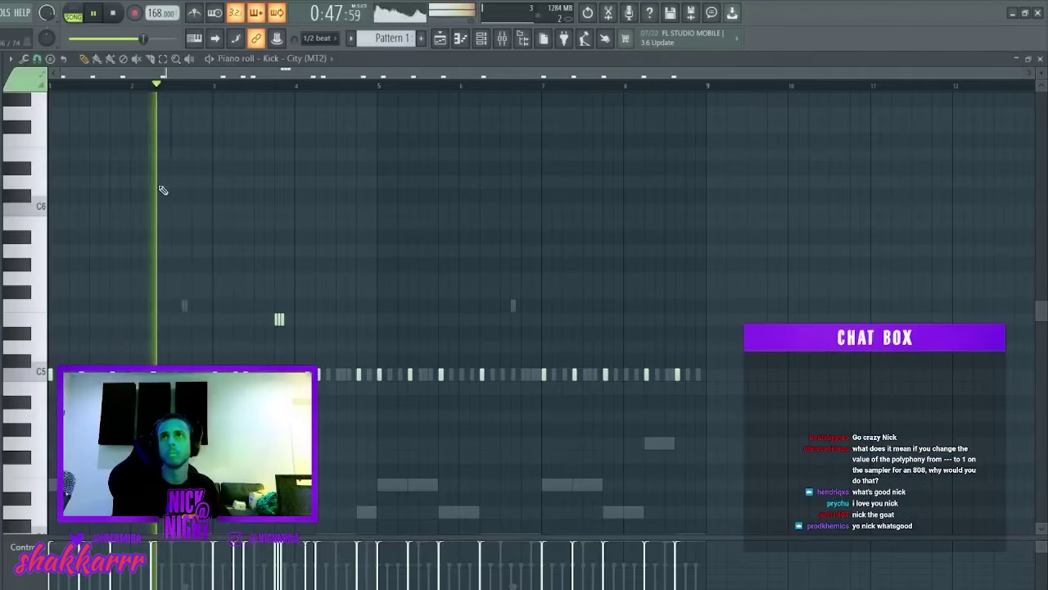
Extend the kick notes with quick legato and slice the kick note late in bar 7 in two.
click(160, 188)
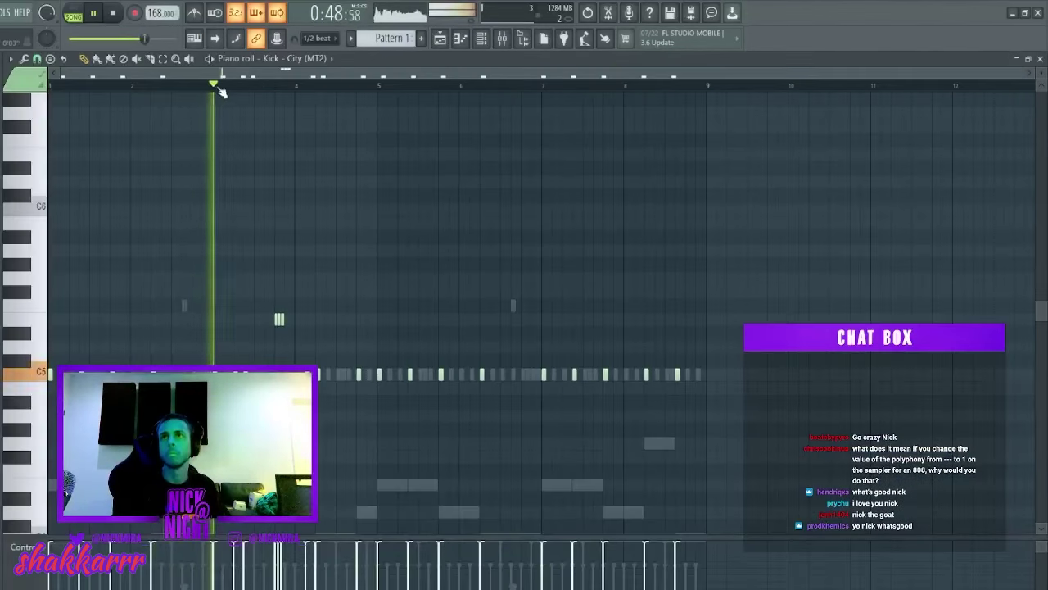
key(ctrl+l)
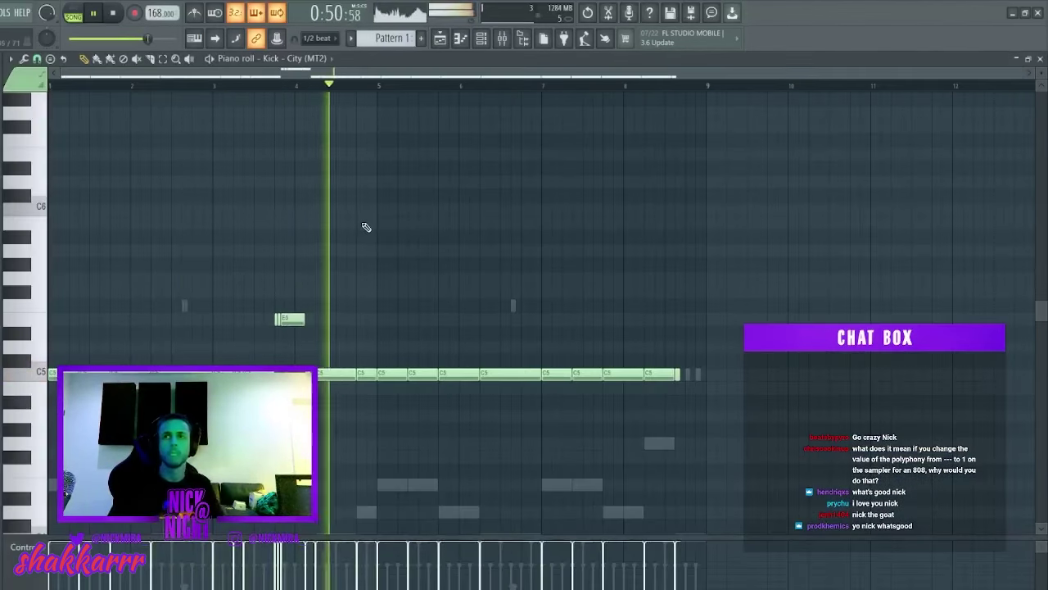
drag(266, 302, 316, 330)
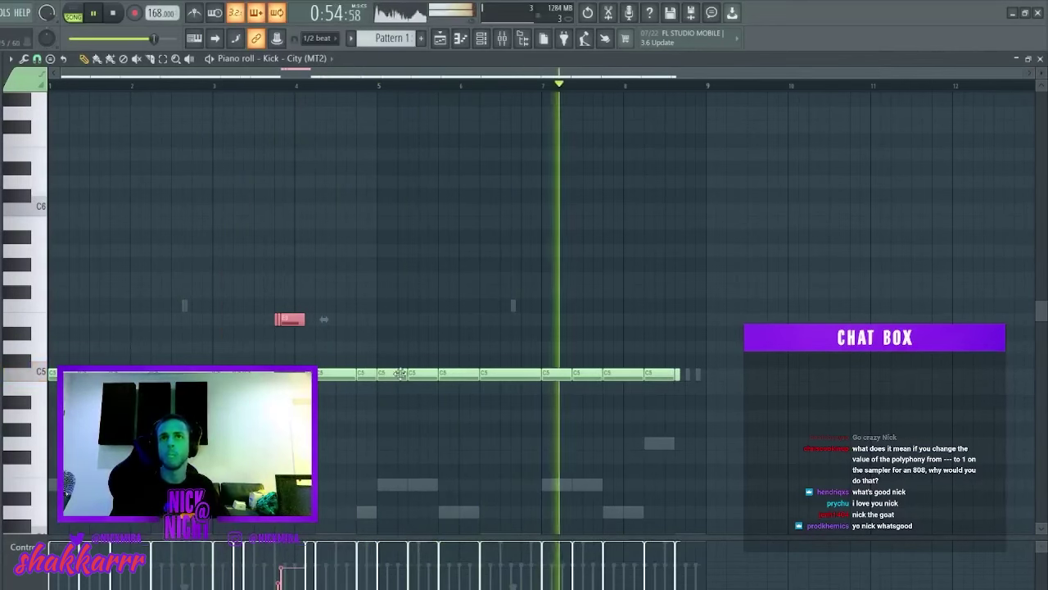
click(565, 375)
right_click(571, 375)
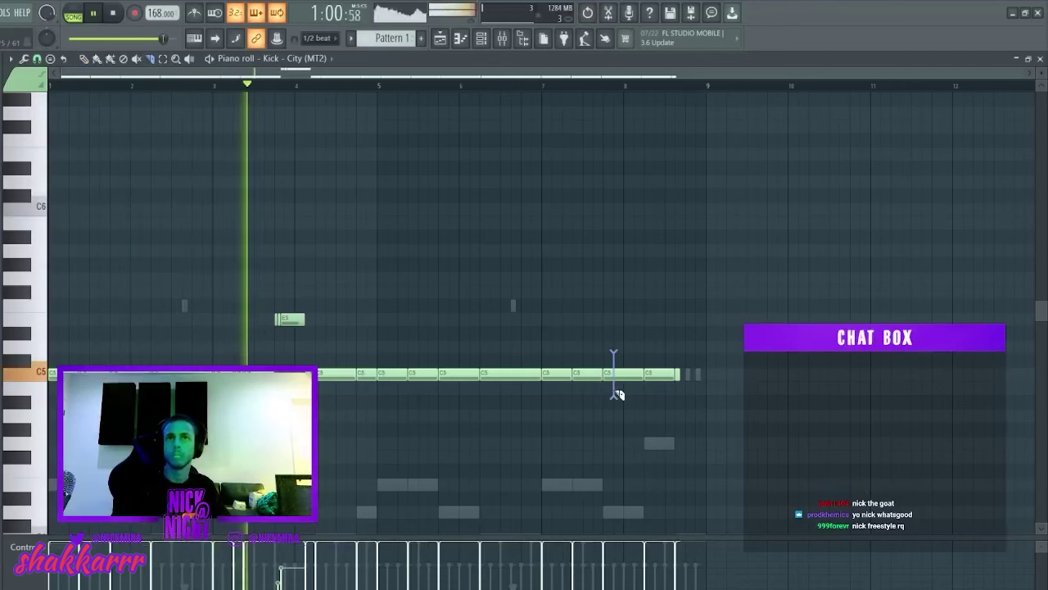
key(p)
Rework the kick roll before bar 4 into four short E5 hits with gradually falling velocities.
click(289, 318)
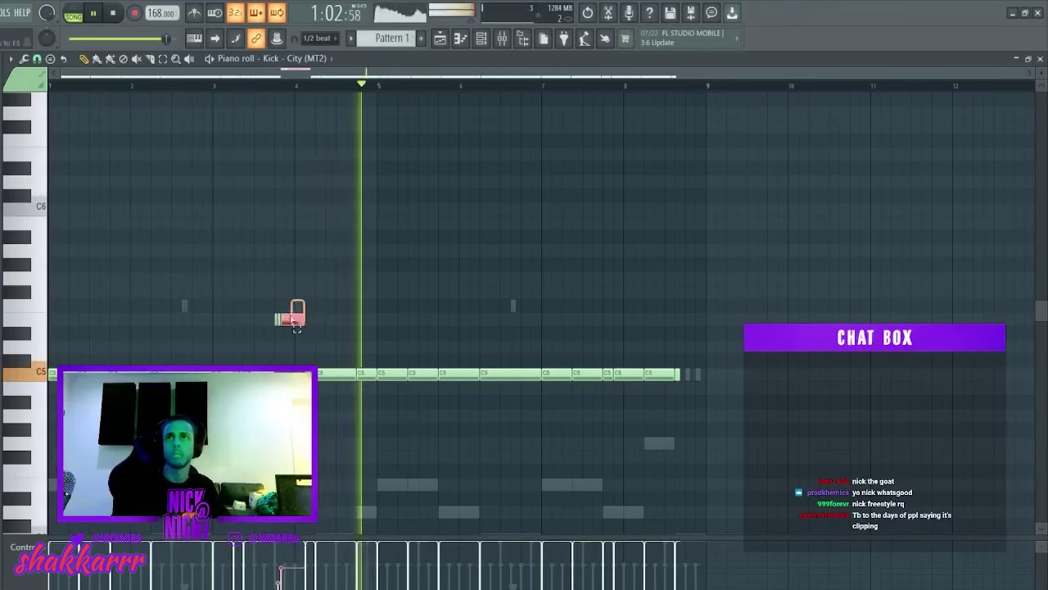
drag(273, 566, 288, 551)
right_click(294, 318)
drag(294, 300, 271, 325)
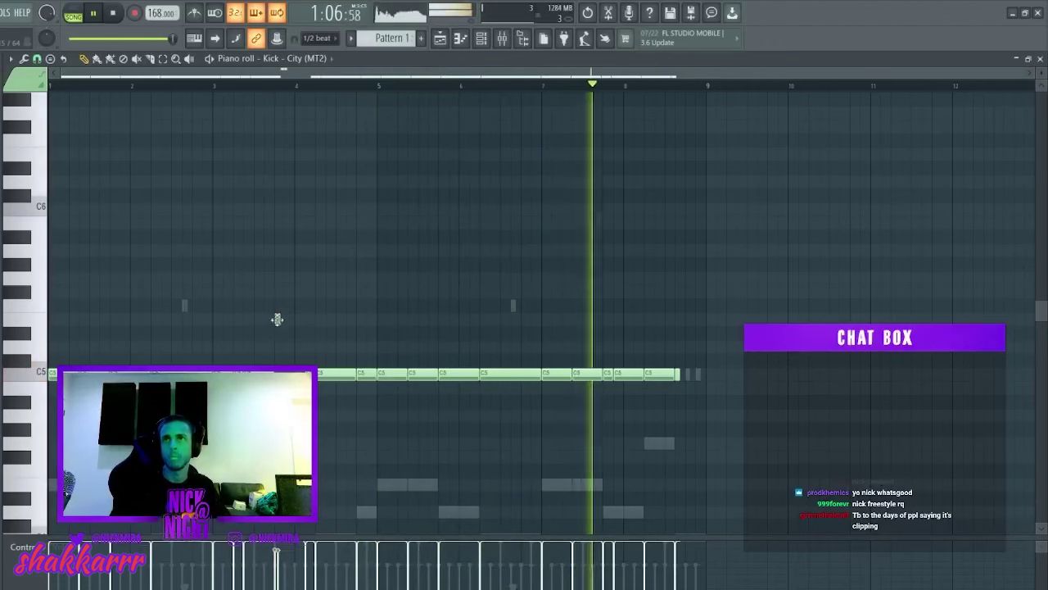
click(241, 84)
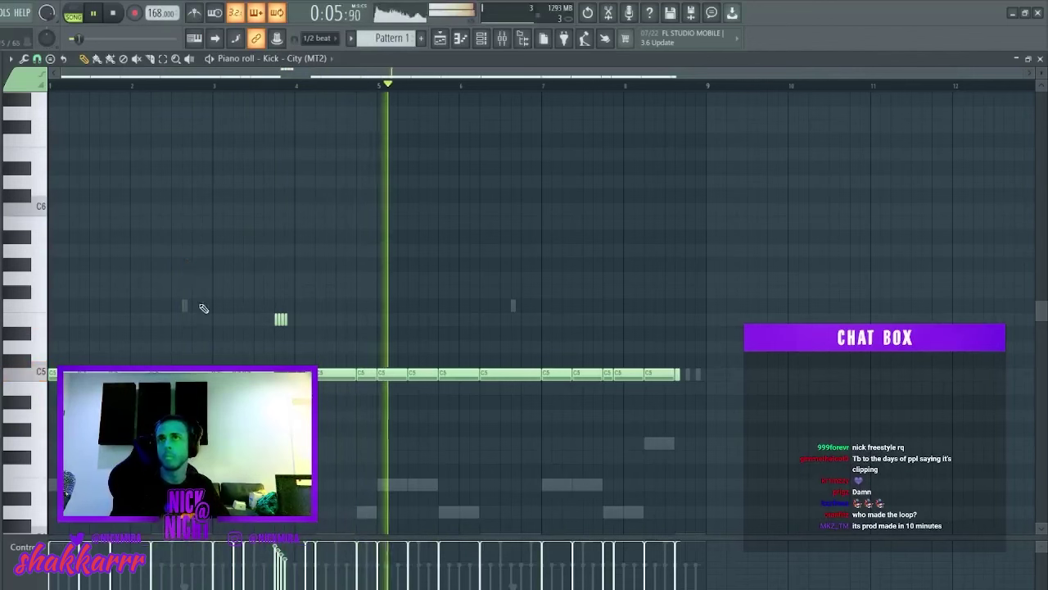
click(281, 319)
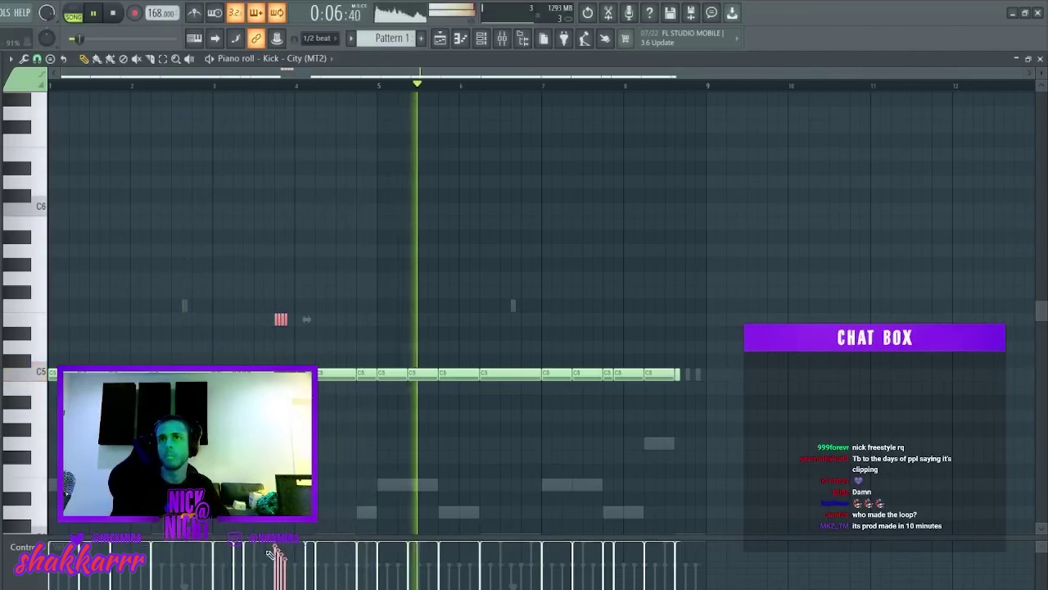
Delete the E5 kick roll and place a single C5 kick note just before bar 4.
right_click(281, 320)
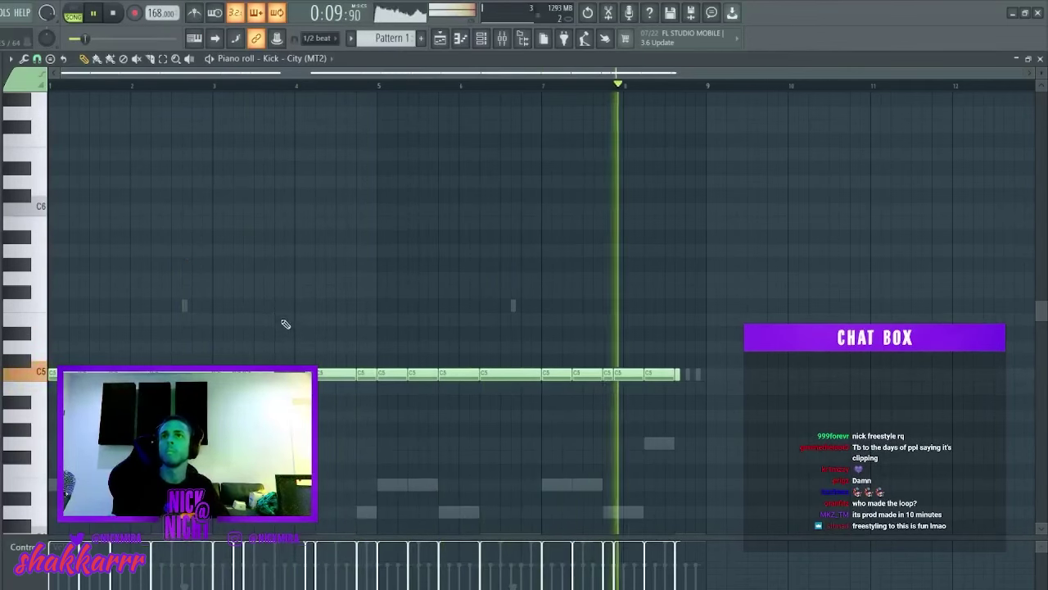
drag(285, 320, 287, 375)
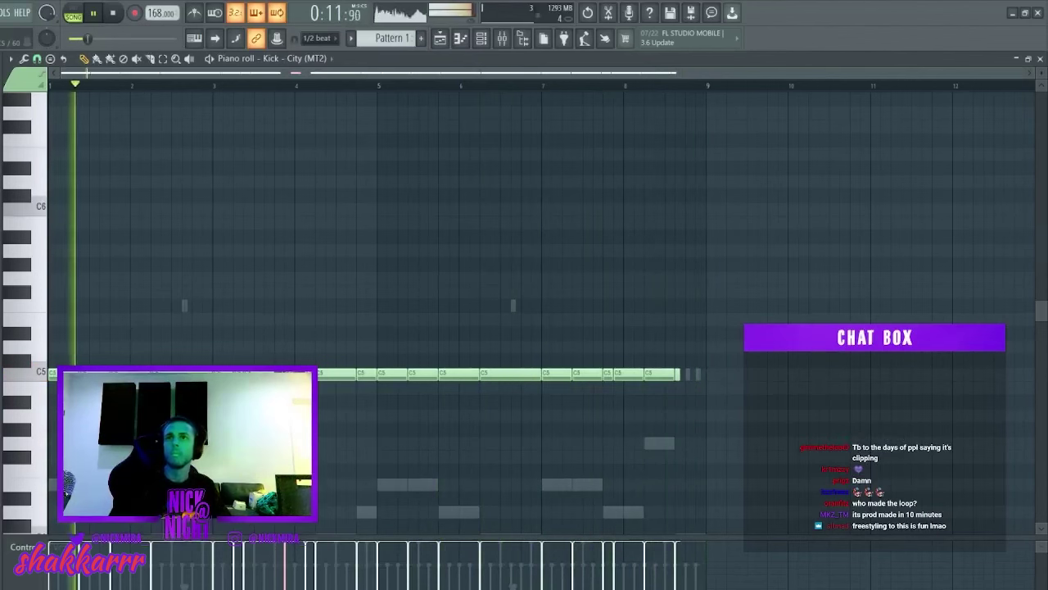
key(F7)
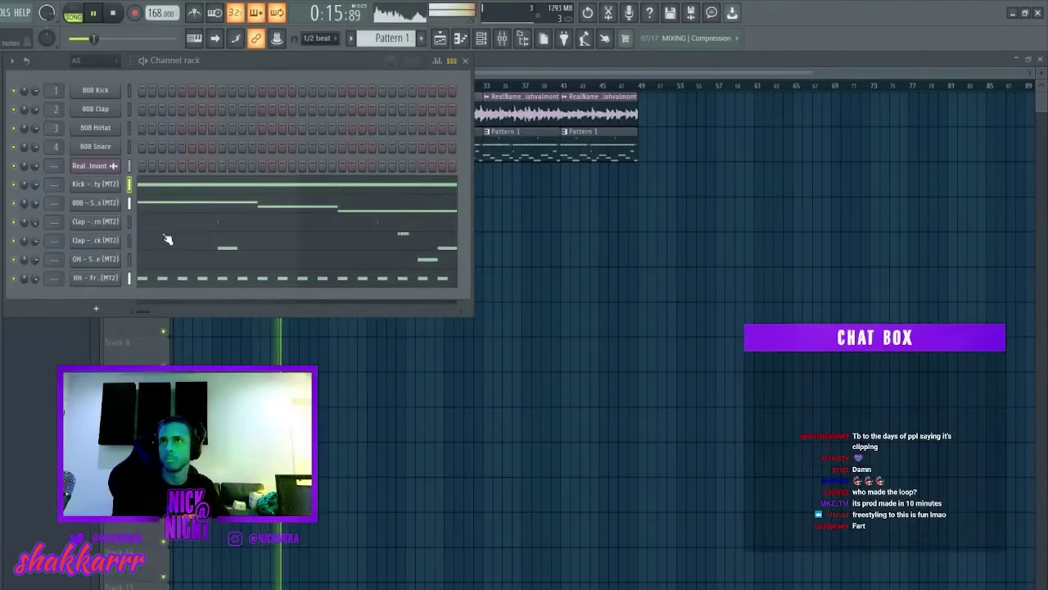
Raise all the 808 bass notes by one octave and replay the arrangement with the kick channel muted.
click(153, 189)
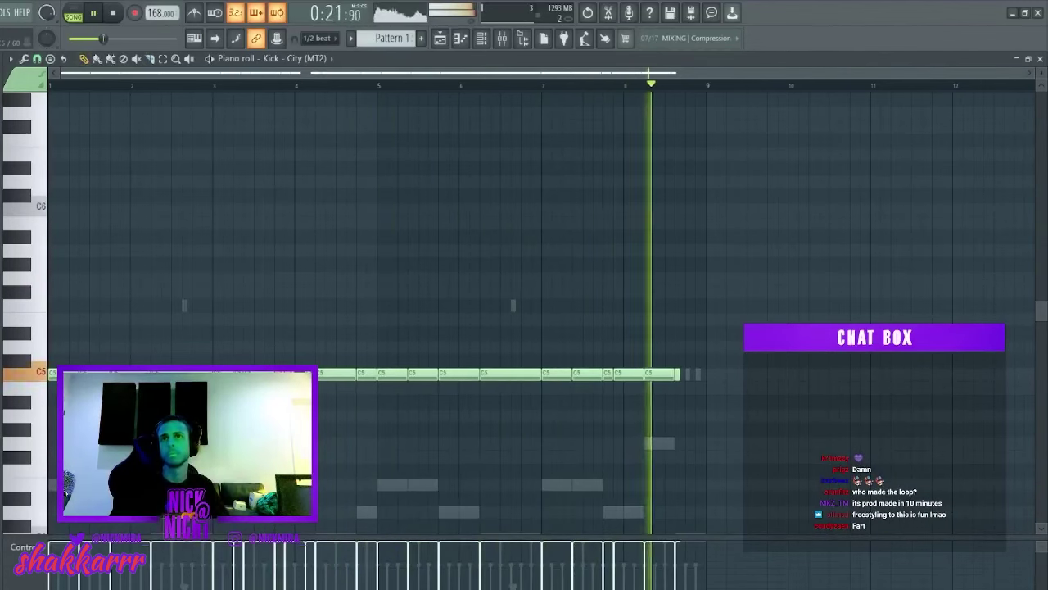
key(Escape)
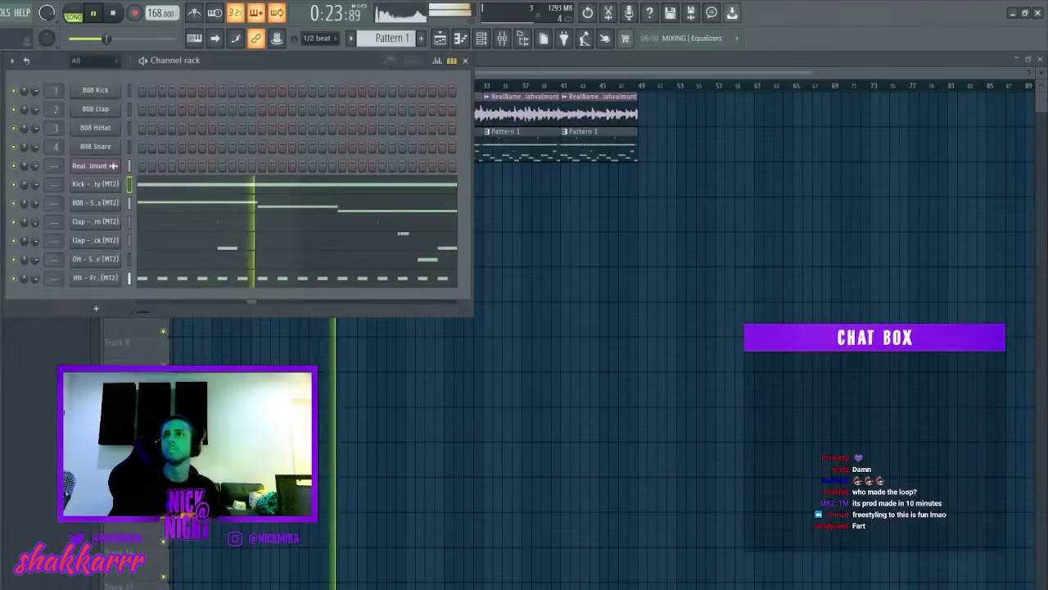
click(165, 213)
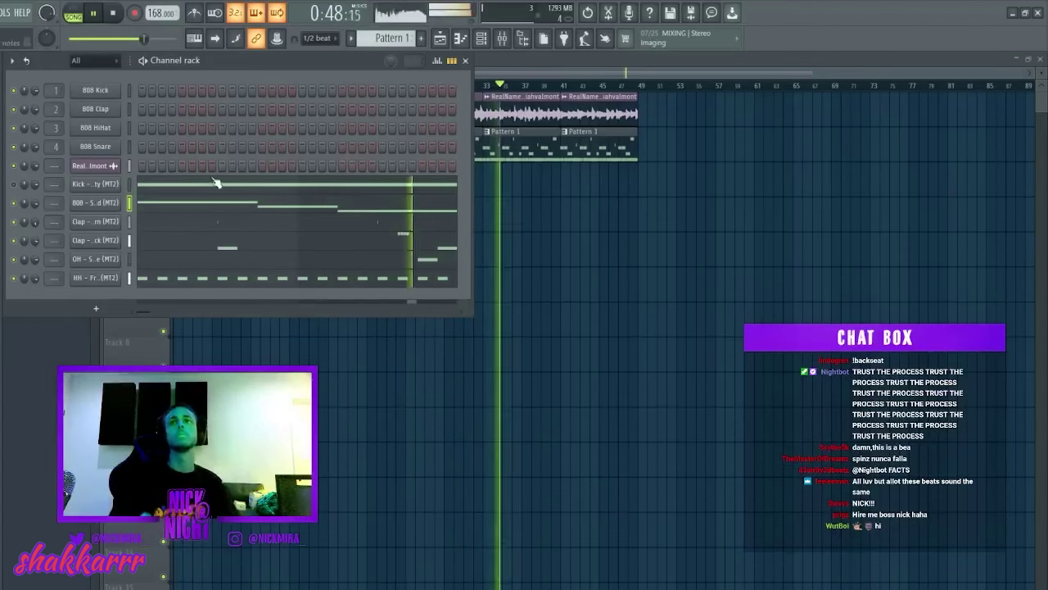
key(space)
key(space)
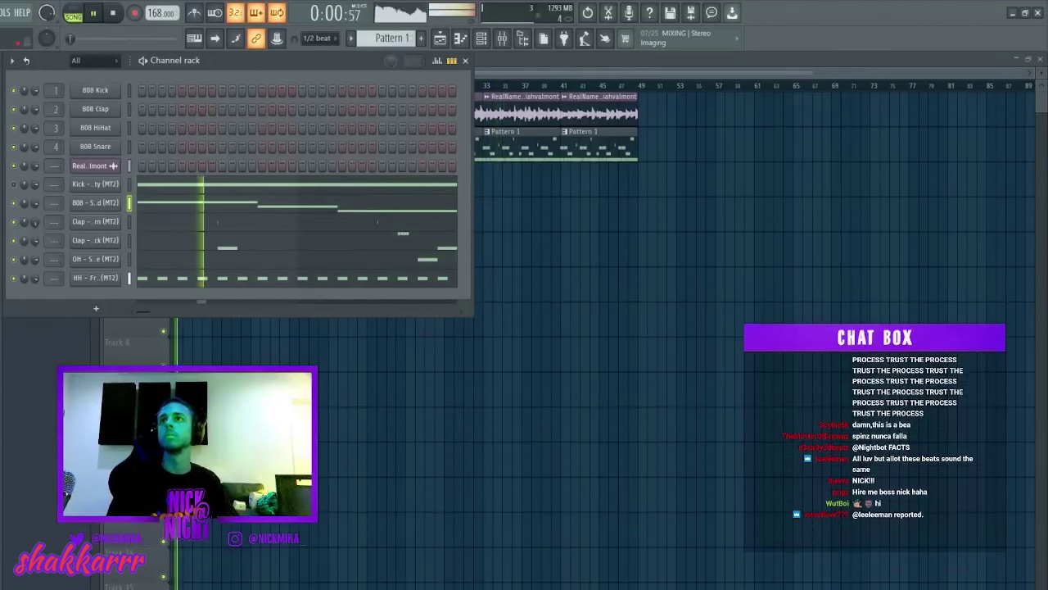
Lengthen the notes of the Clap - Forn channel and bring the kick back in.
click(145, 222)
key(Escape)
key(Escape)
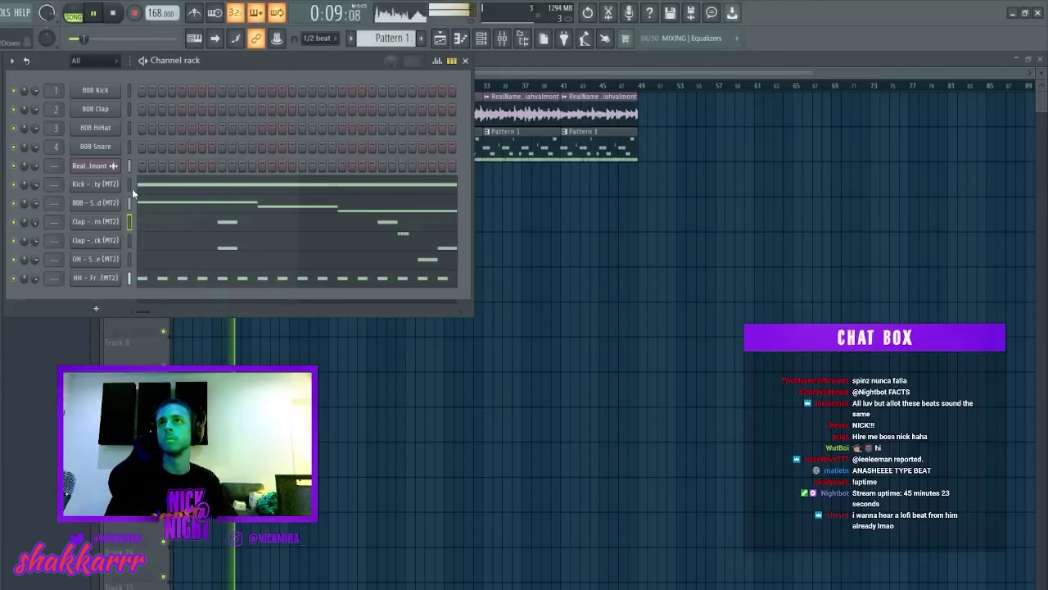
Route the melody loop, kick, 808, both claps, open hat and hi-hat channels to mixer tracks 1 to 7.
click(502, 38)
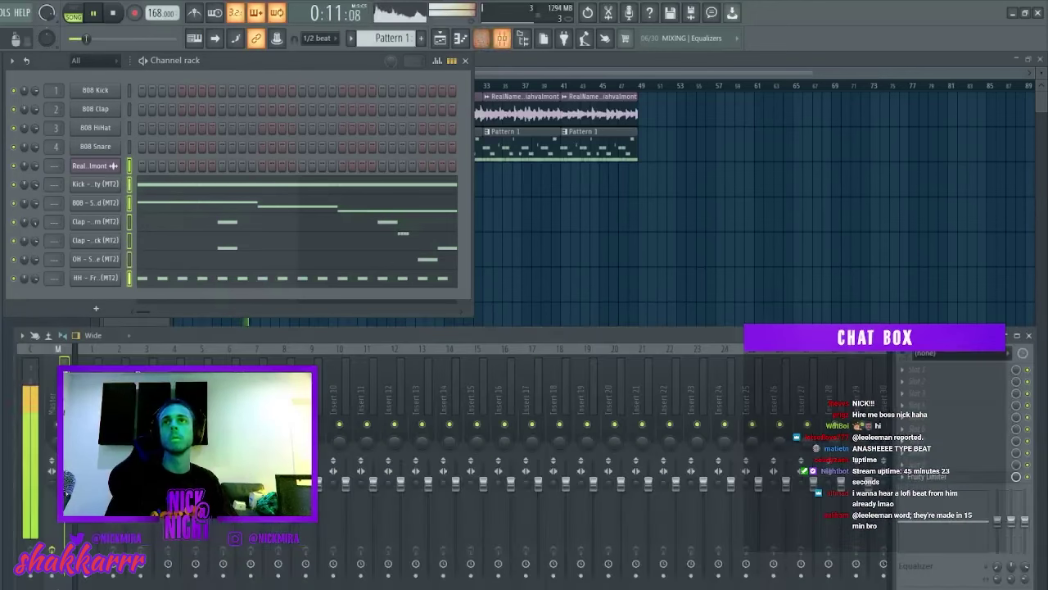
key(F9)
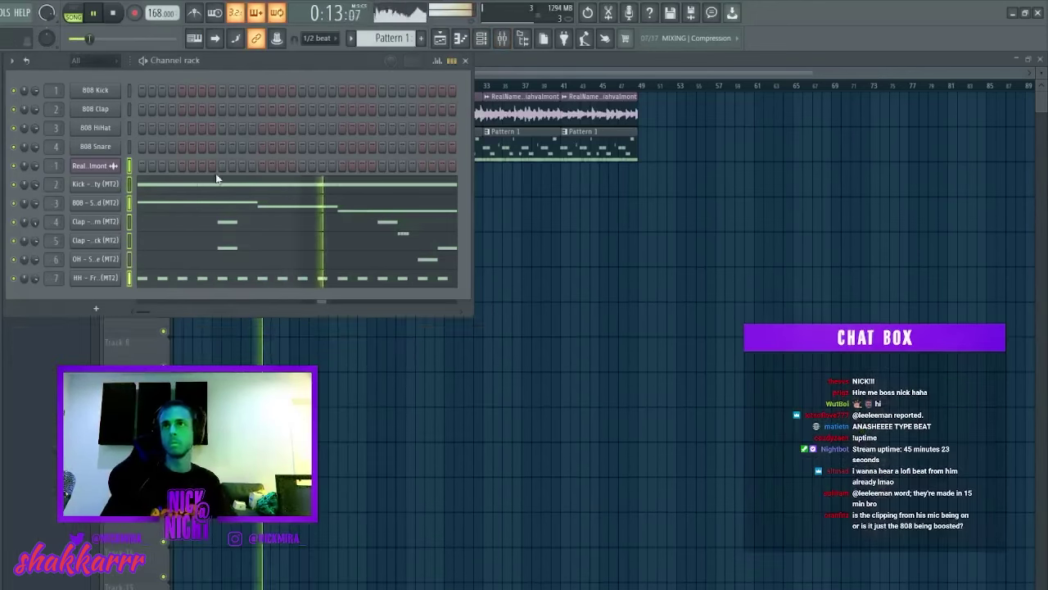
key(F6)
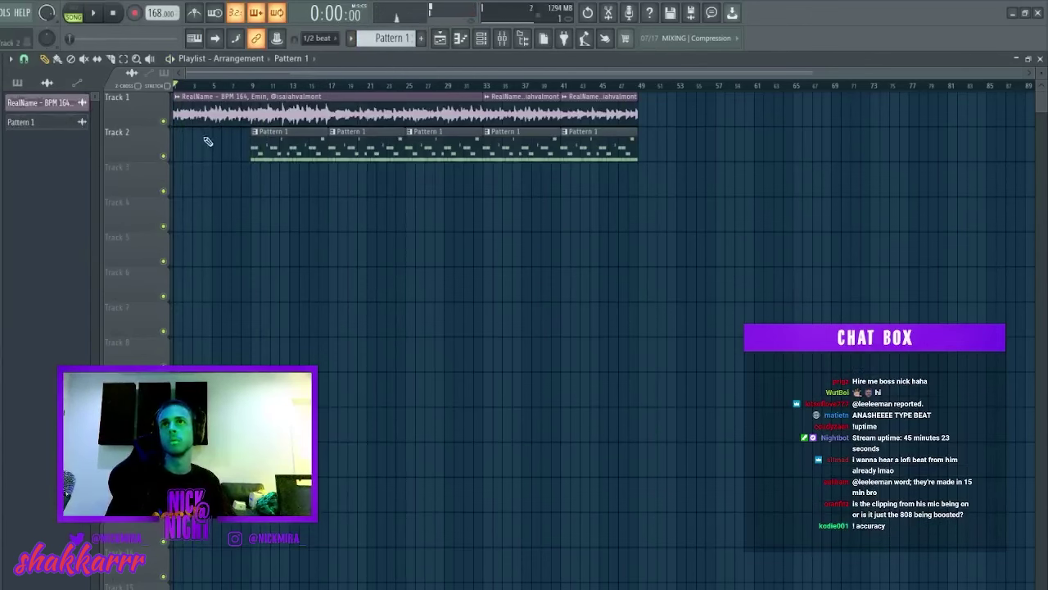
Split Pattern 1 by channel into separate kick, 808, clap, open-hat and hi-hat patterns.
key(space)
click(22, 84)
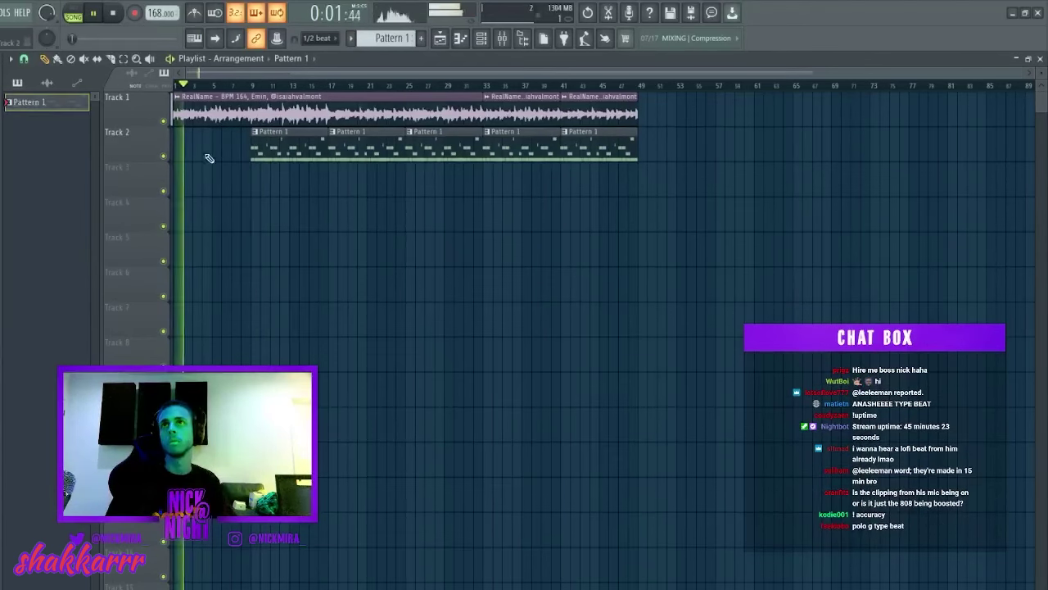
click(196, 178)
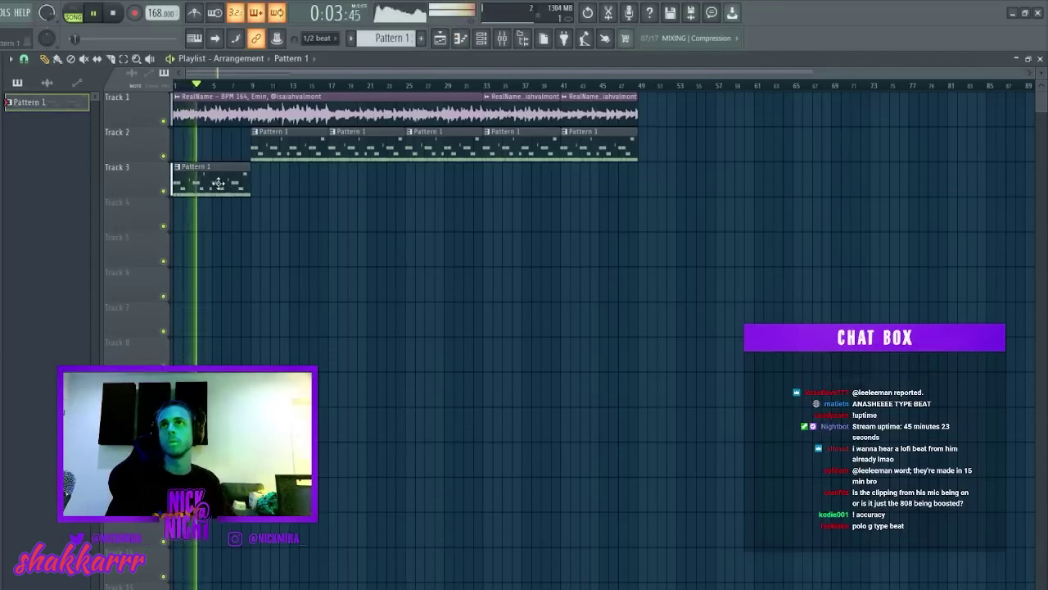
right_click(198, 191)
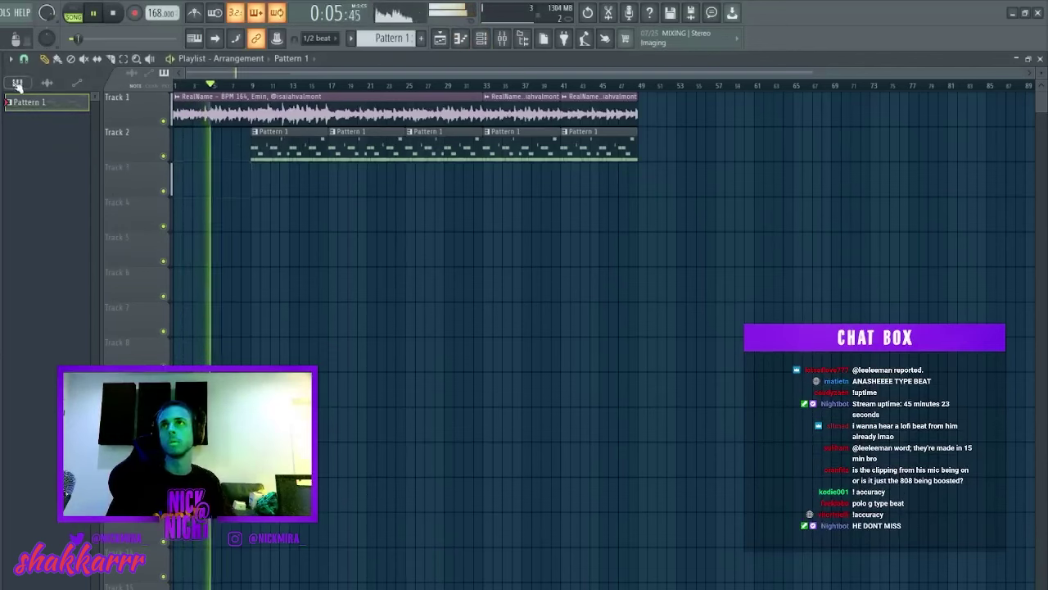
click(473, 257)
Stack the split patterns on separate tracks at bar 9, deleting the Track 2 clips and the kick clip on Track 3.
shift+click(46, 199)
drag(43, 174, 254, 177)
right_click(288, 149)
right_click(293, 181)
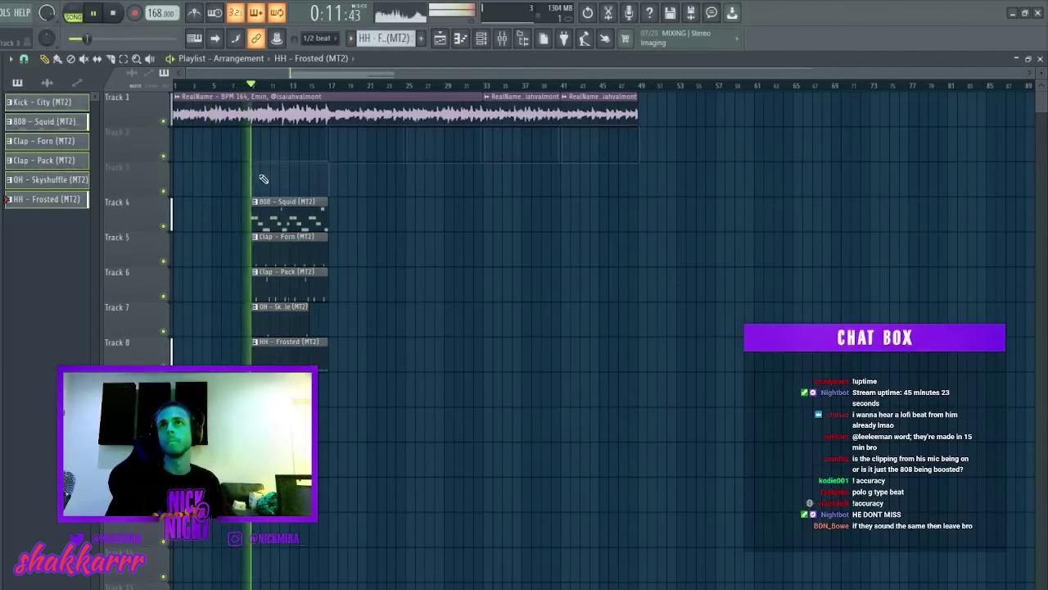
Chop the HH - Frosted notes at the start of bar 1 into a fast roll.
double_click(288, 362)
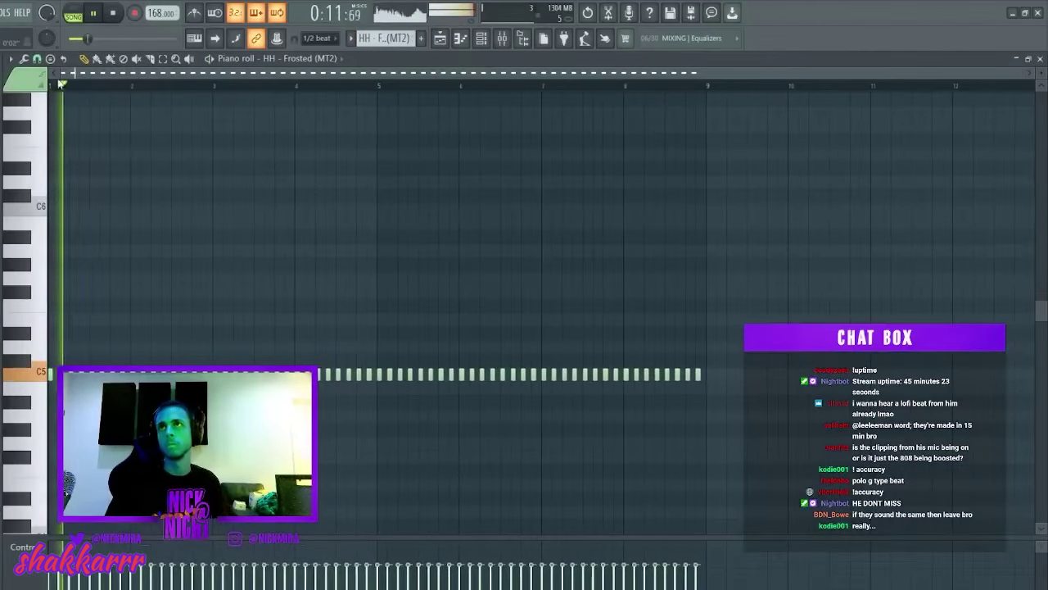
scroll(52, 86, up, 3)
click(51, 85)
key(space)
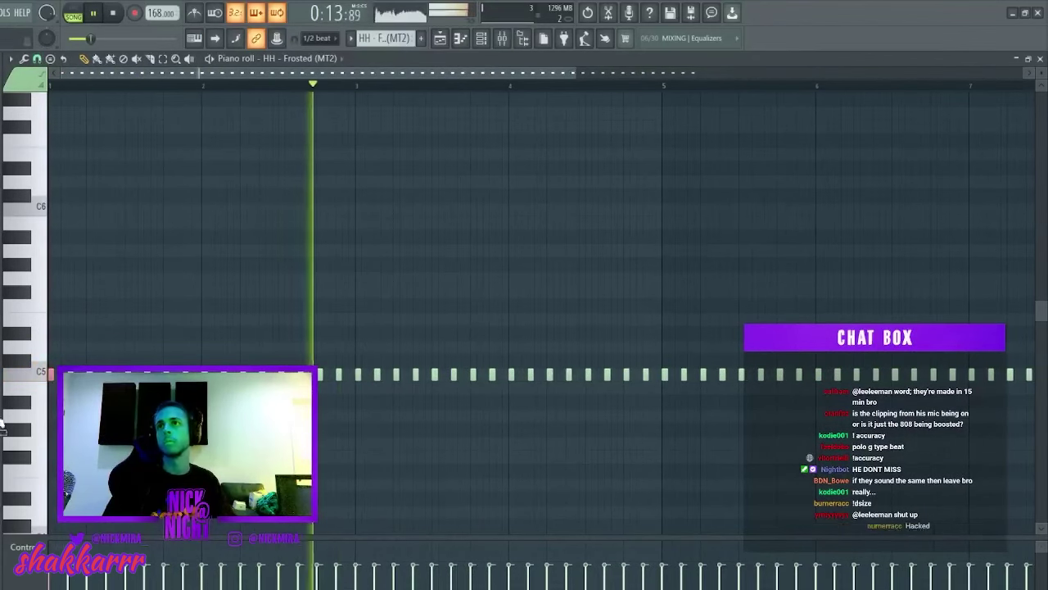
click(61, 75)
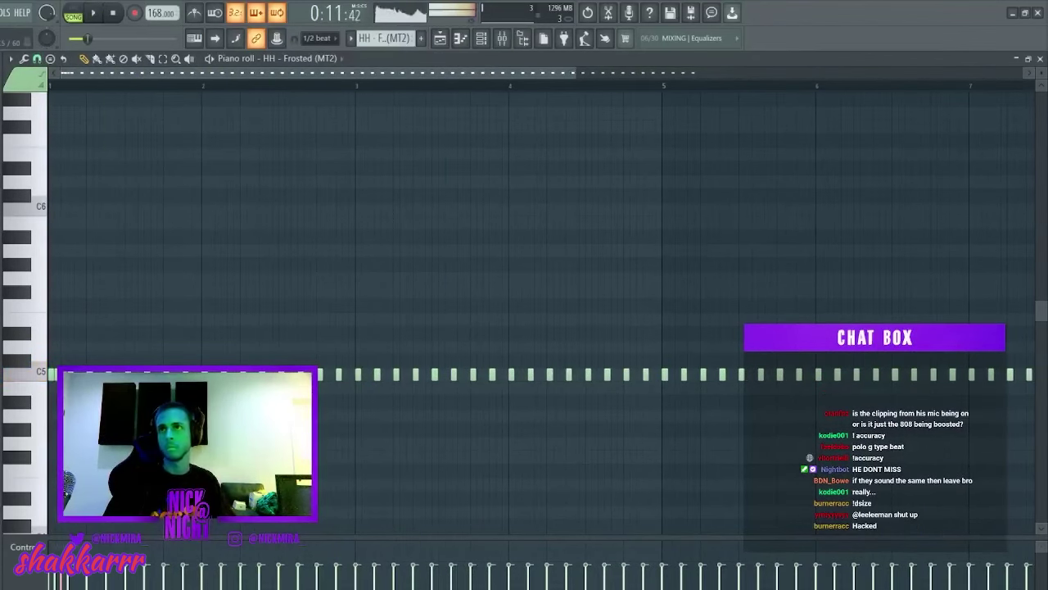
Add a second hi-hat roll about a quarter into bar 2 and remove the hat on that bar's first beat.
key(space)
key(space)
key(space)
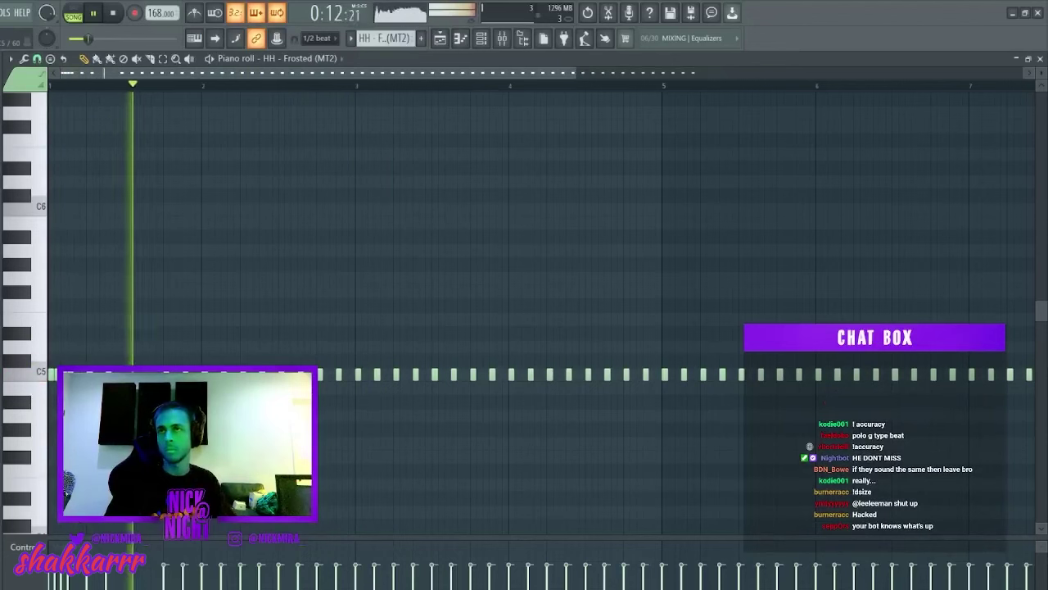
key(space)
key(space)
key(space)
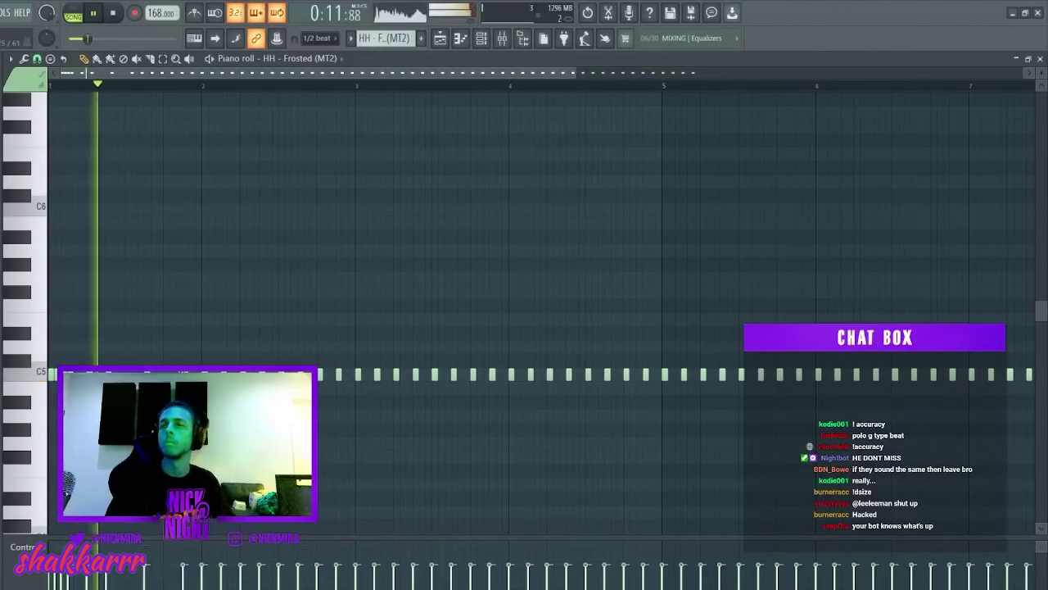
key(space)
key(space)
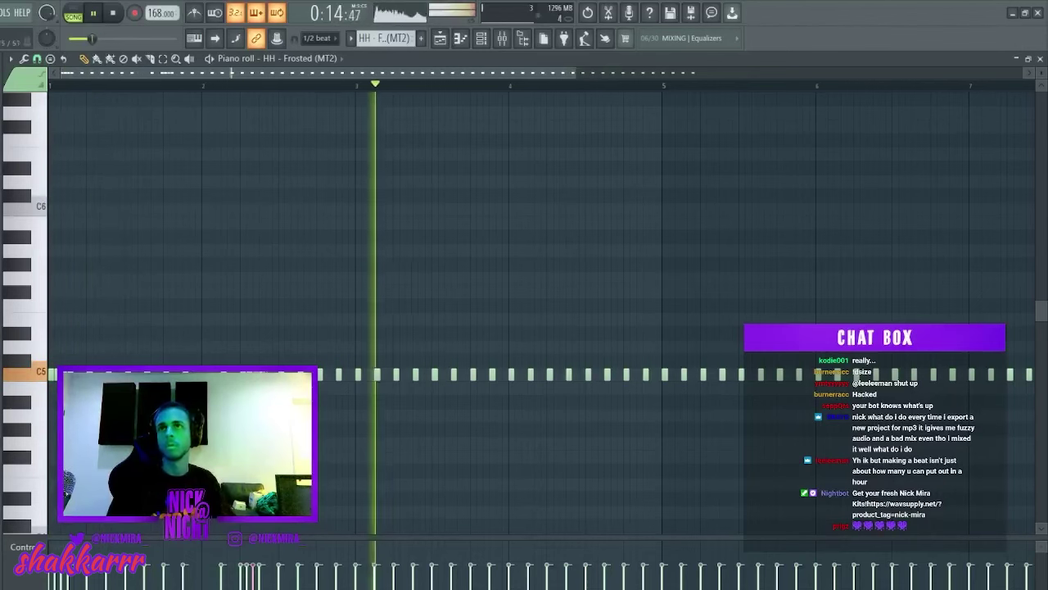
Delete the hi-hat notes after bar 2 and duplicate the two-bar hat phrase to fill all eight bars.
scroll(327, 89, down, 2)
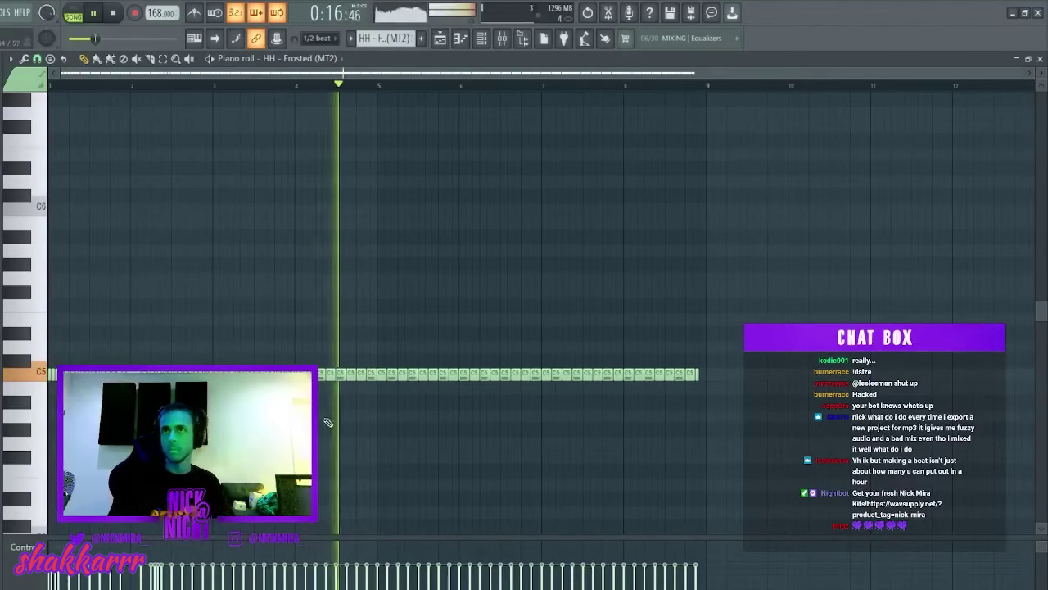
key(ctrl+a)
key(Delete)
key(ctrl+b)
key(ctrl+b)
key(ctrl+b)
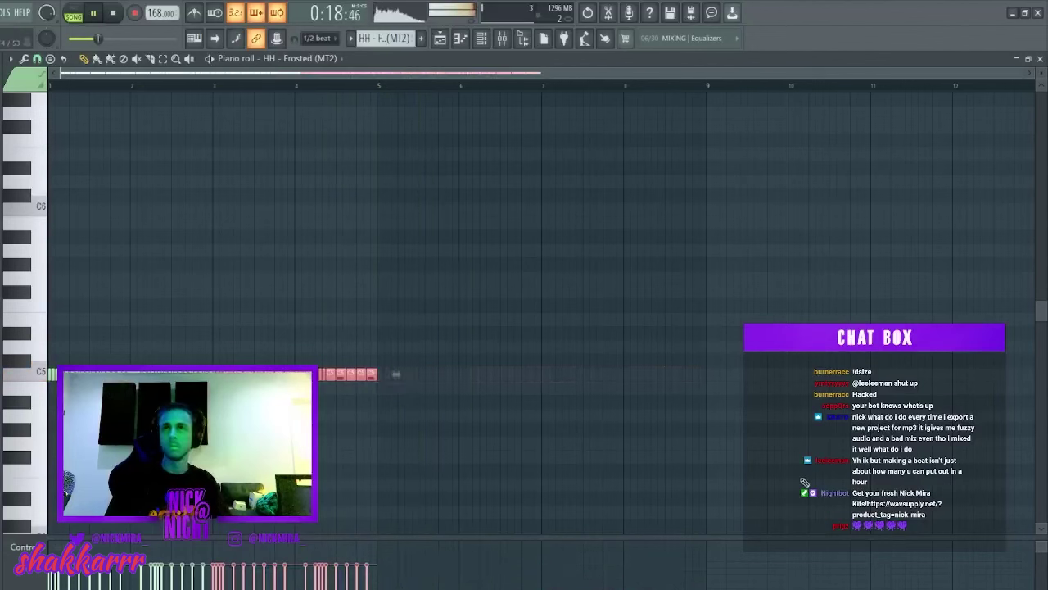
ctrl+click(701, 427)
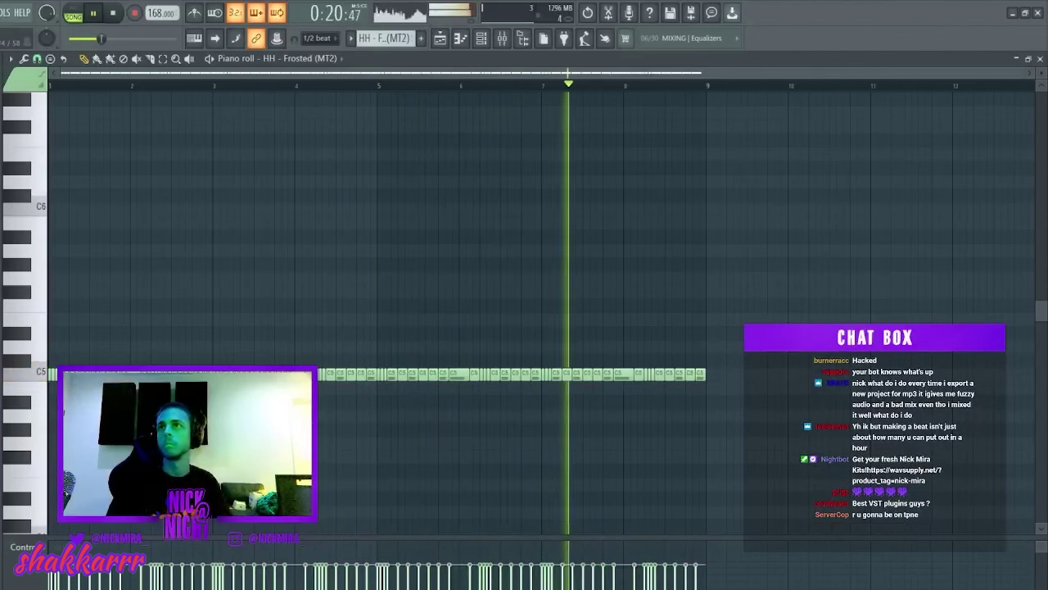
Shorten all the hi-hat notes, try them one semitone lower and return them to C5.
key(shift+Down)
key(shift+d)
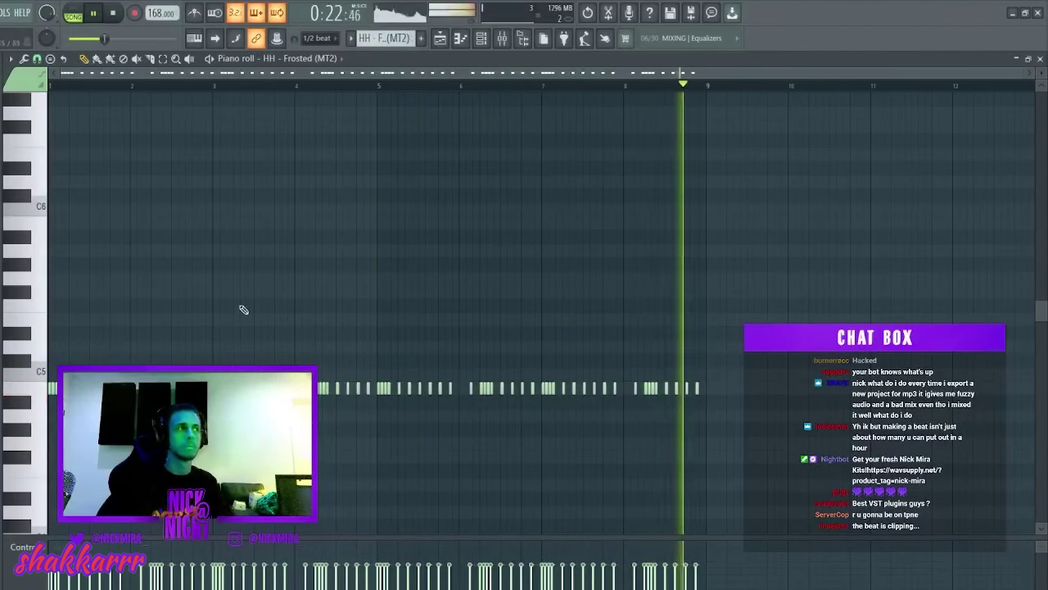
key(space)
key(space)
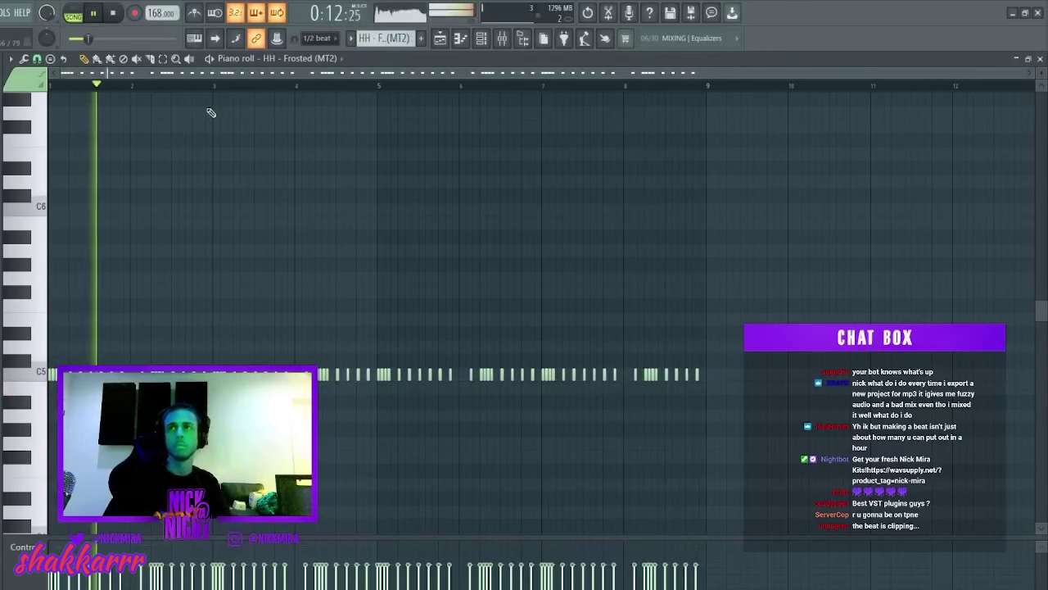
Extend the OH - Skyshuffle clip to eight bars and duplicate the clips on Tracks 4 to 8 to bar 17.
key(Escape)
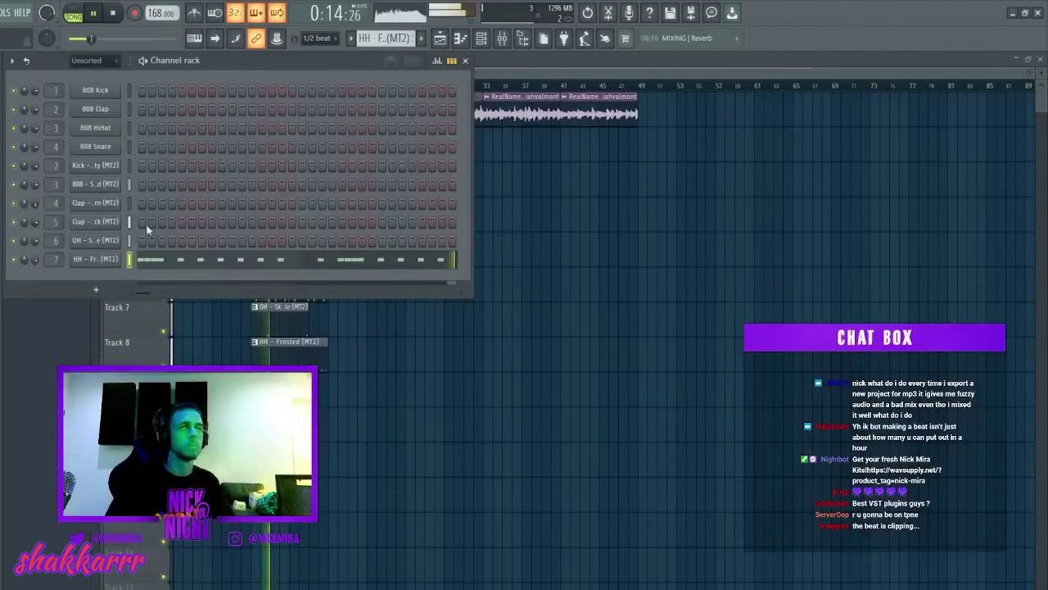
right_click(569, 443)
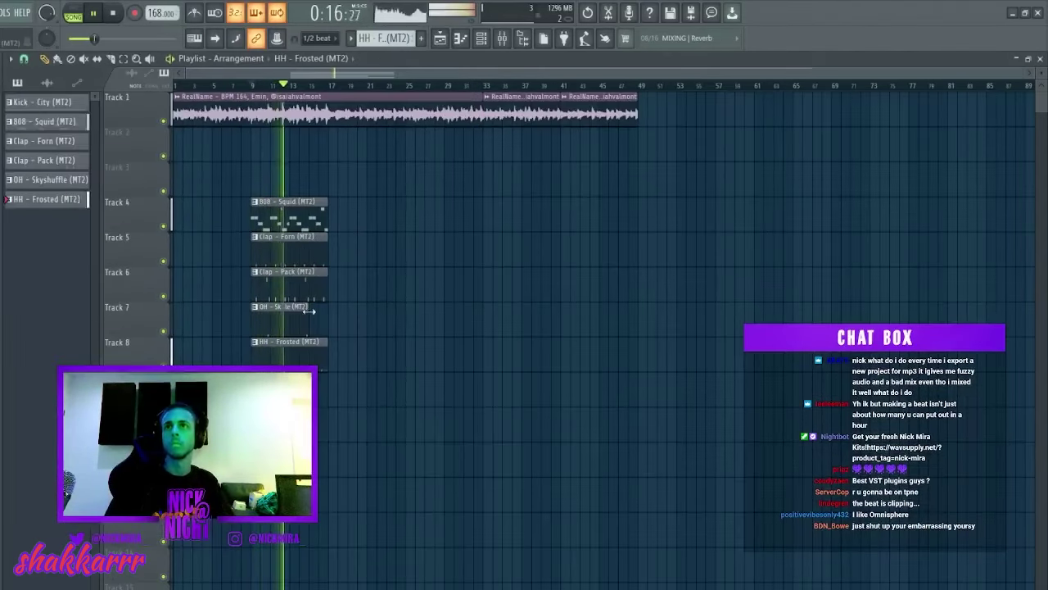
key(ctrl+b)
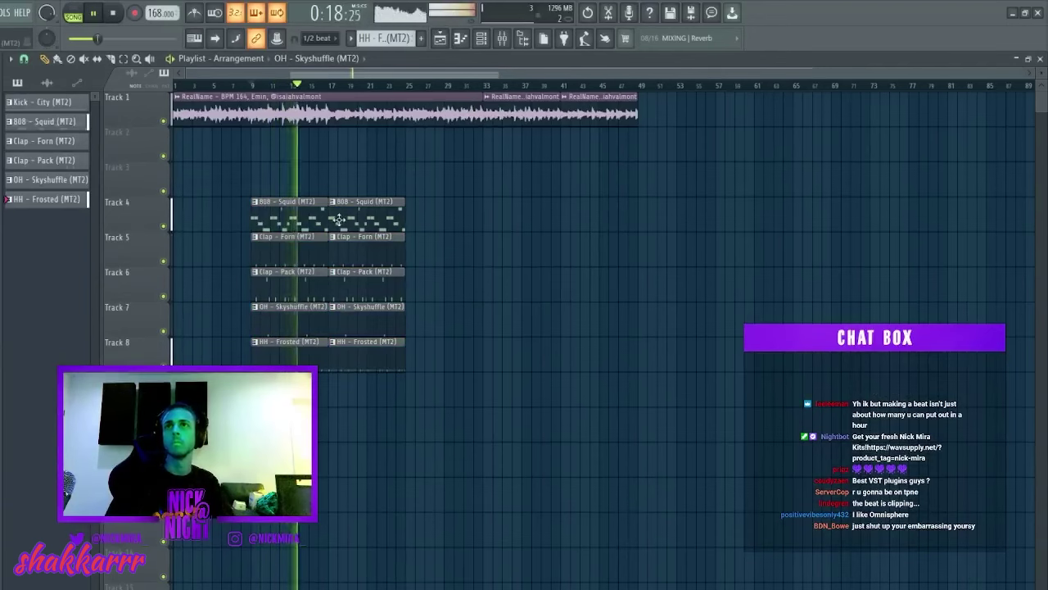
Lower all the HH - Frosted notes by one semitone to B4.
double_click(340, 350)
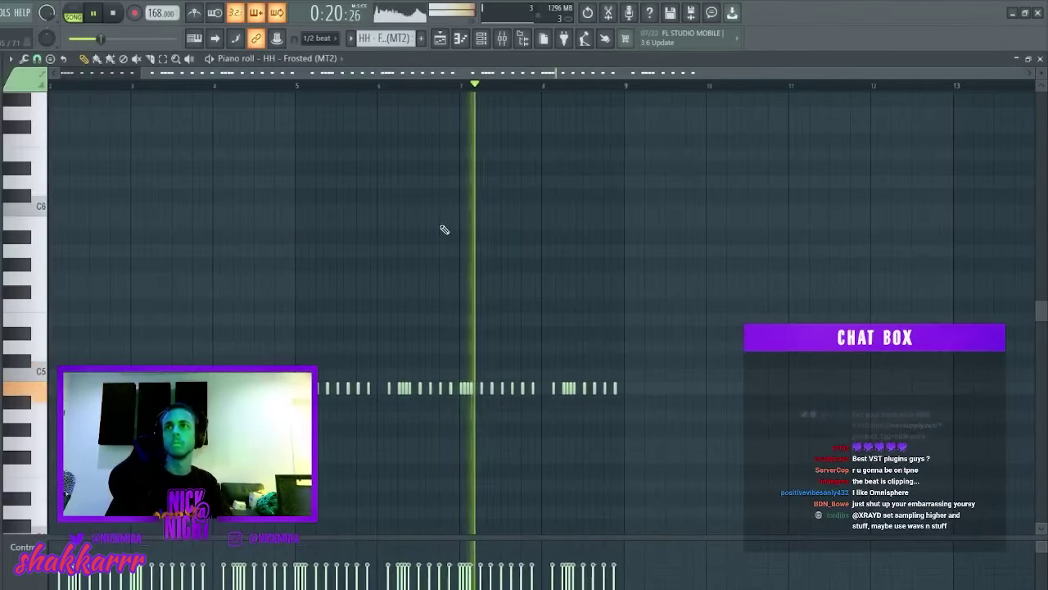
key(Escape)
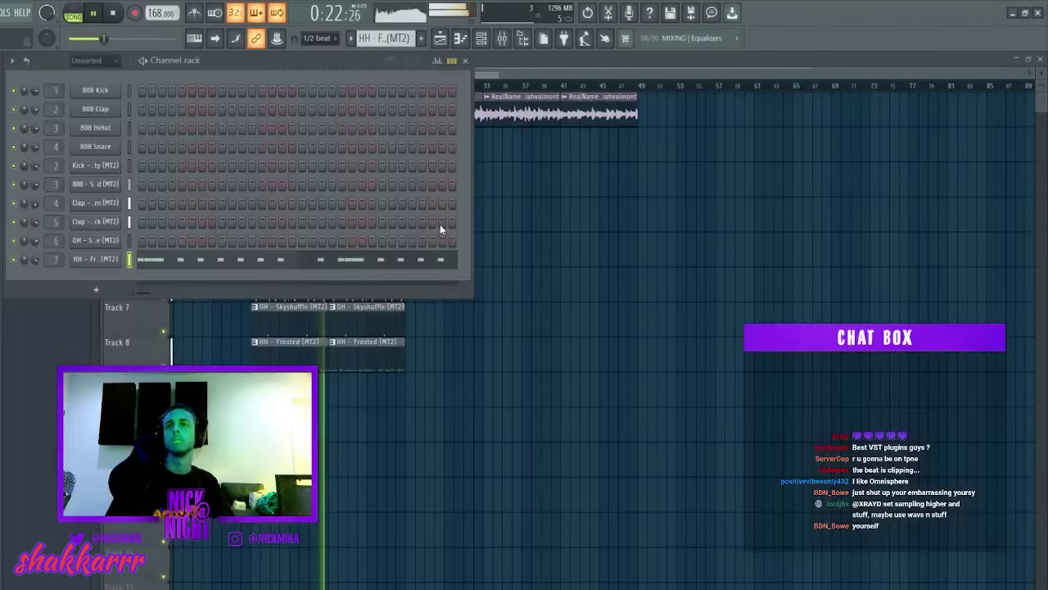
Place the Kick - City pattern on Track 3 at bar 17.
right_click(548, 289)
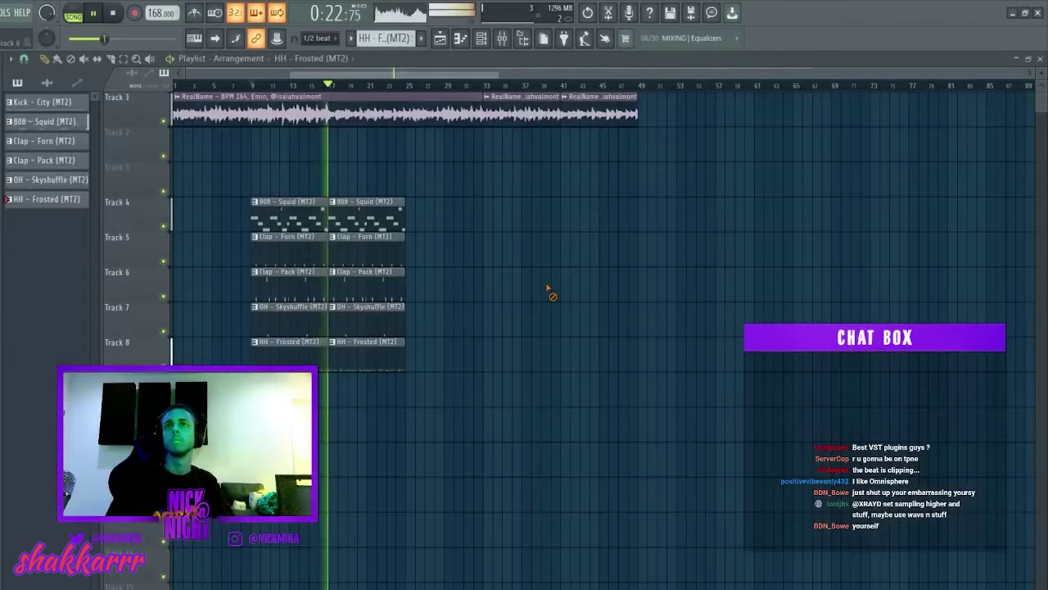
click(45, 103)
click(346, 167)
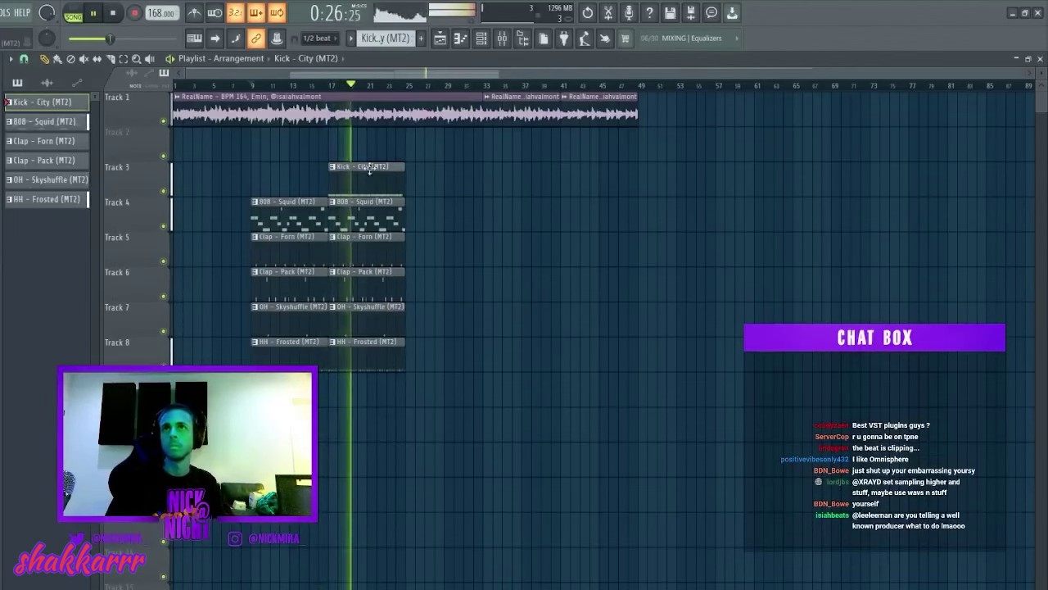
Replace the 808 - Squid sample with nm - audi 808 and raise its notes by one octave.
double_click(366, 201)
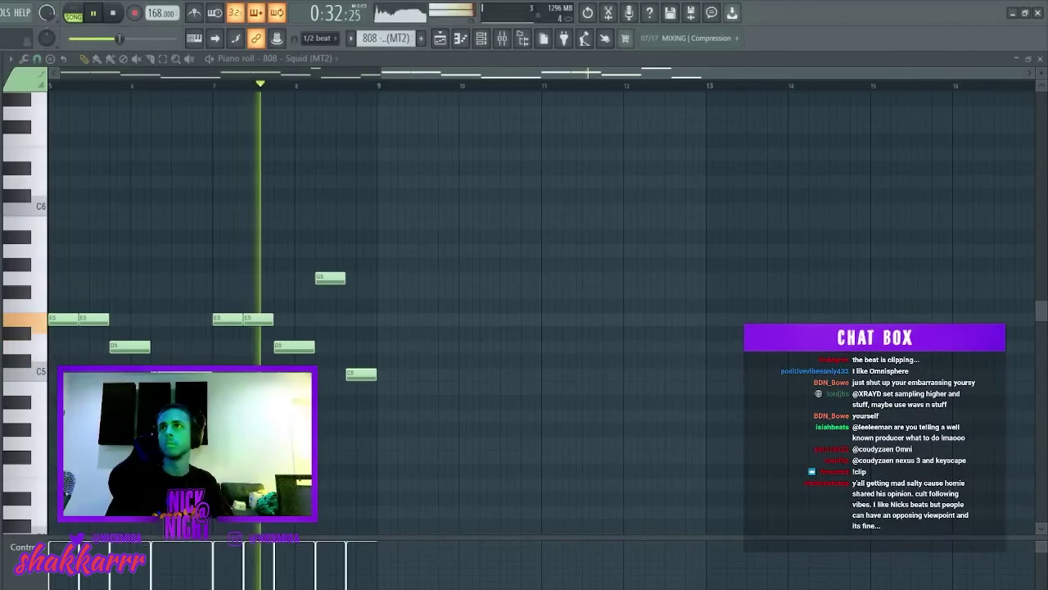
key(F6)
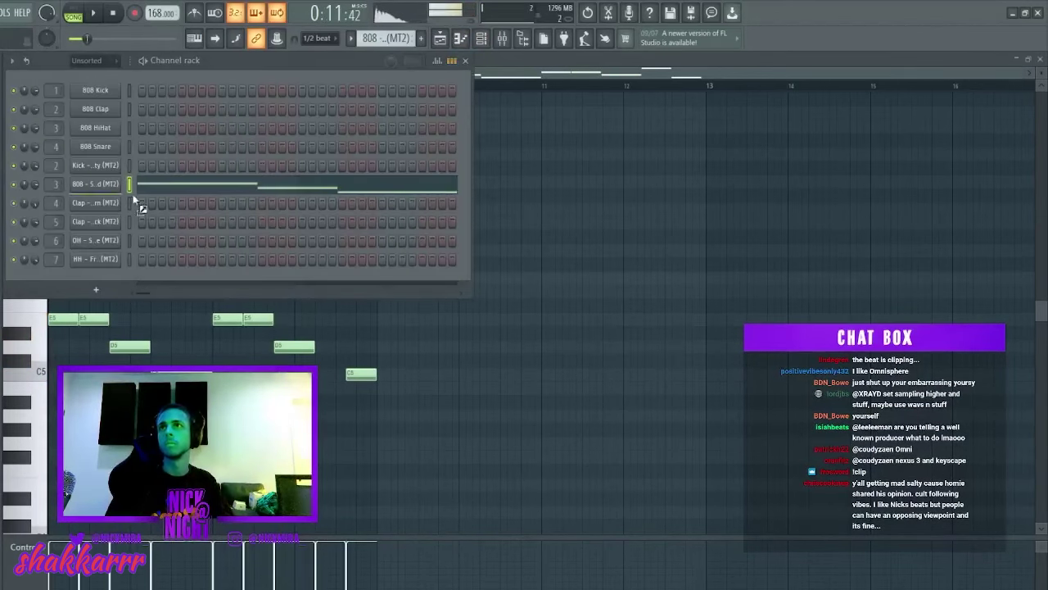
key(F5)
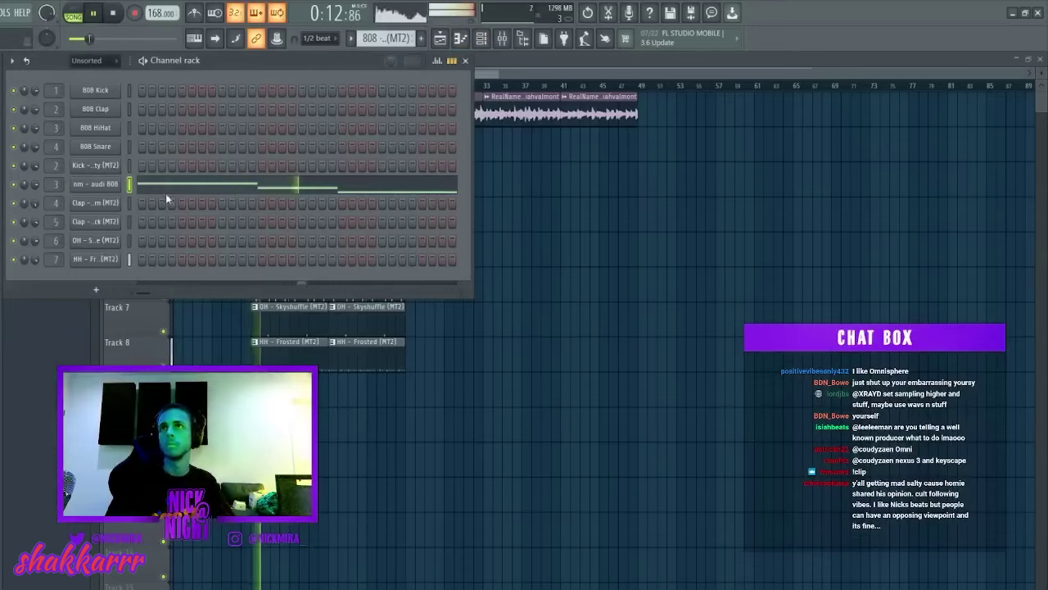
key(F7)
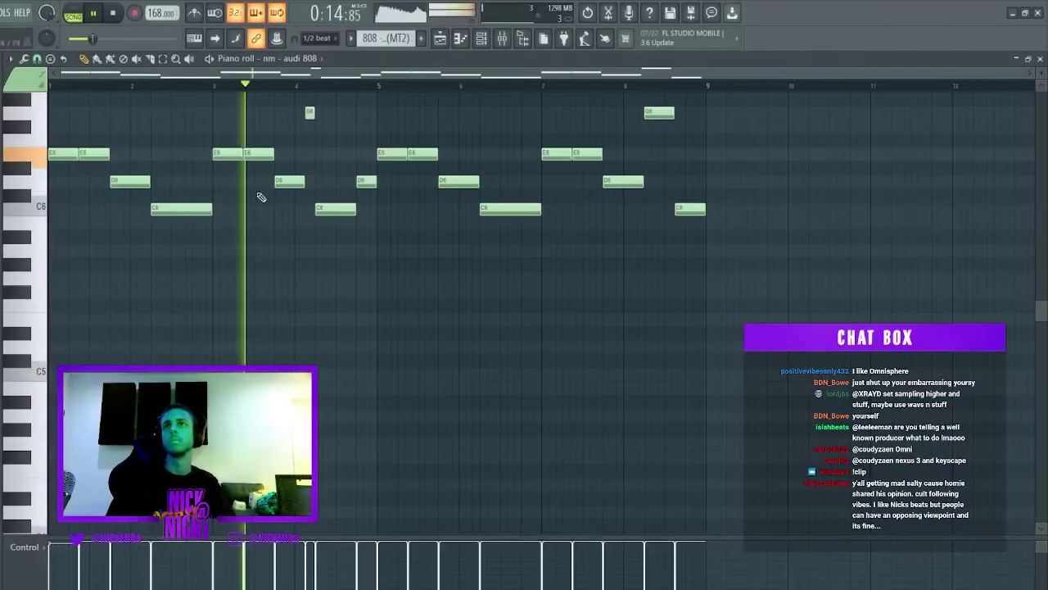
key(F7)
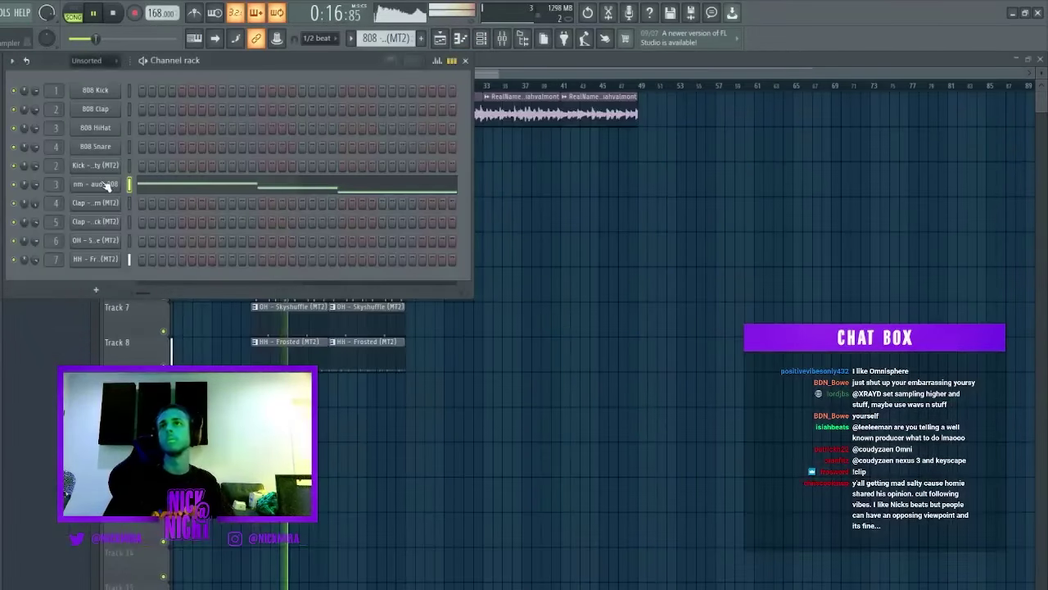
Lower all the nm - audi 808 notes by one octave so the first note sits on E5.
click(107, 185)
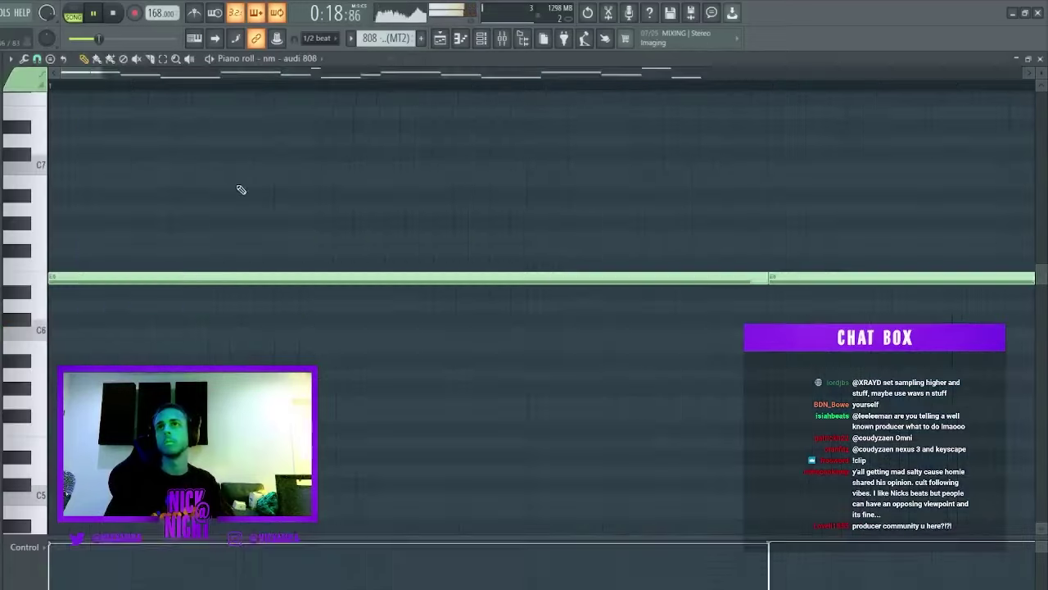
key(F7)
key(ctrl+Up)
key(ctrl+Down)
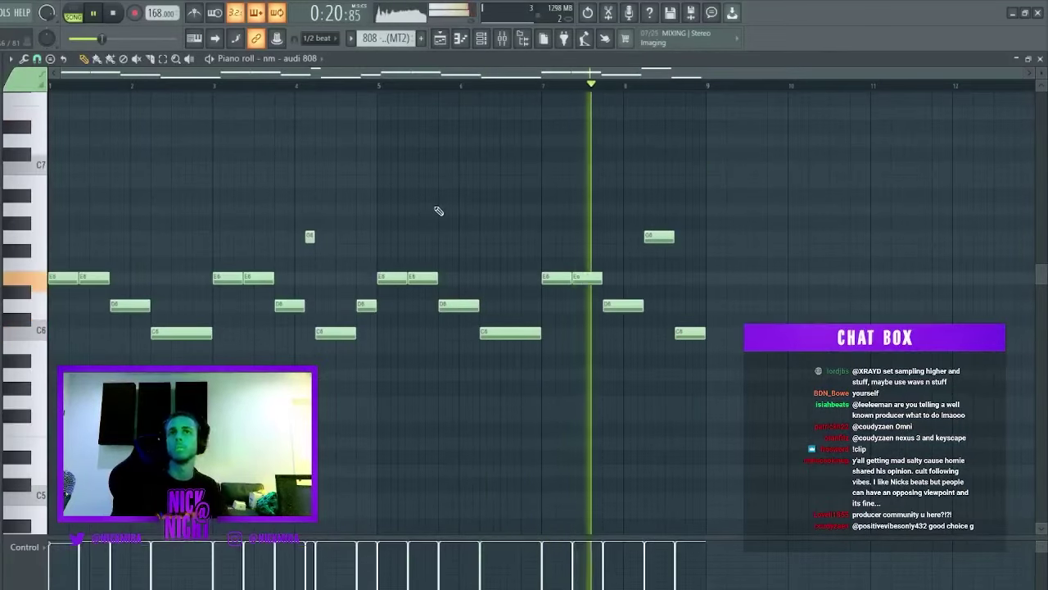
key(ctrl+Down)
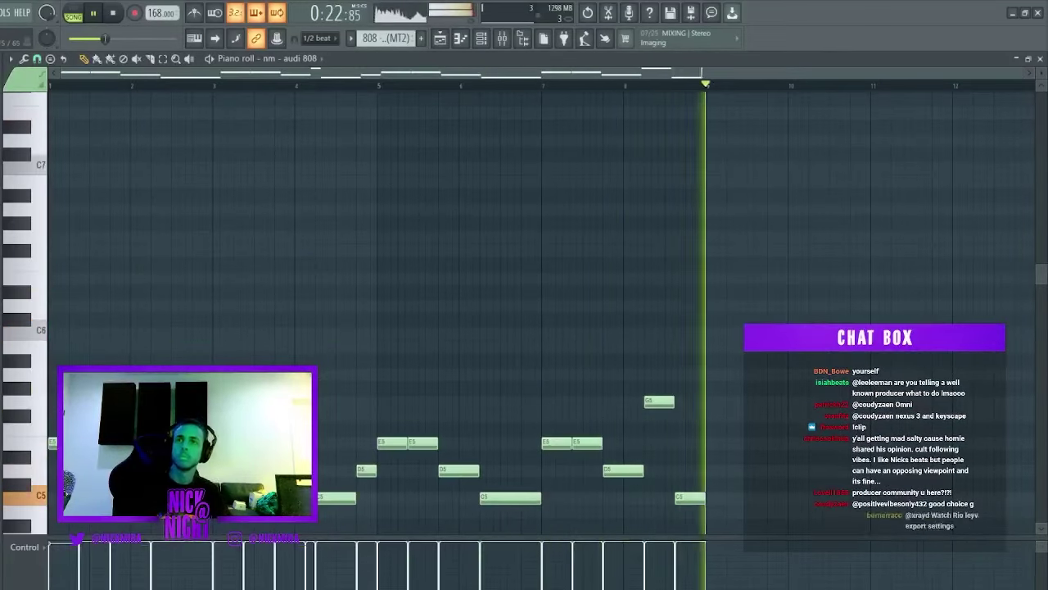
key(F7)
Inspect the Fruity Limiter on the Master mixer track, then return to the playlist.
click(41, 196)
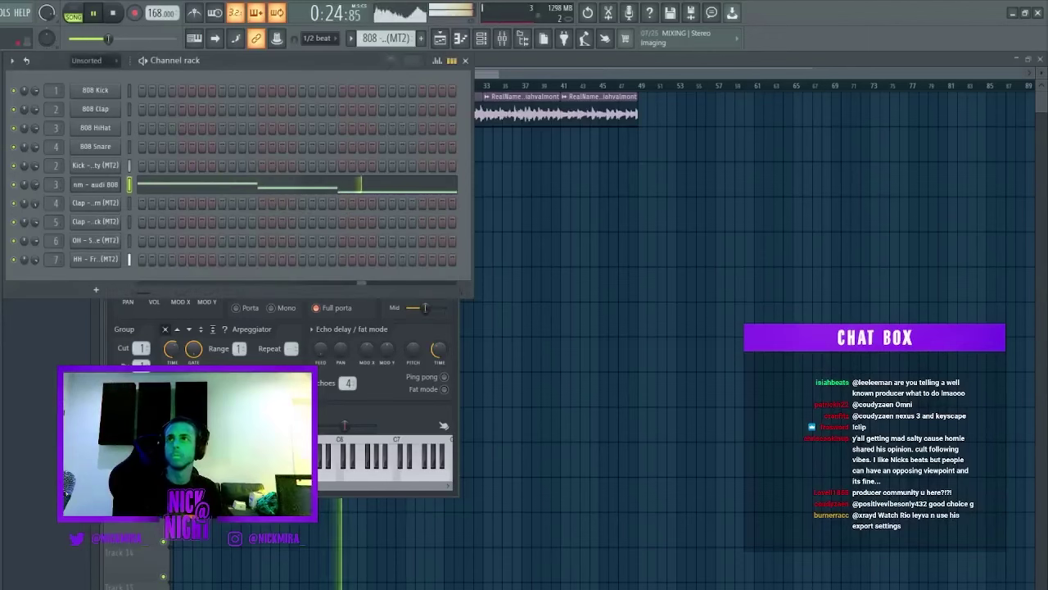
key(F5)
key(F9)
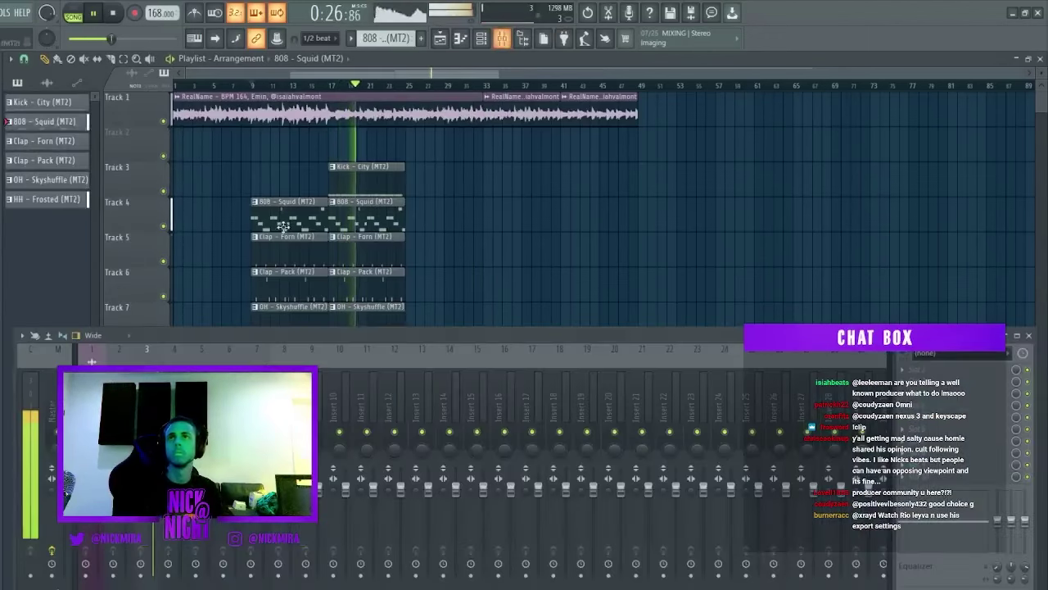
click(947, 480)
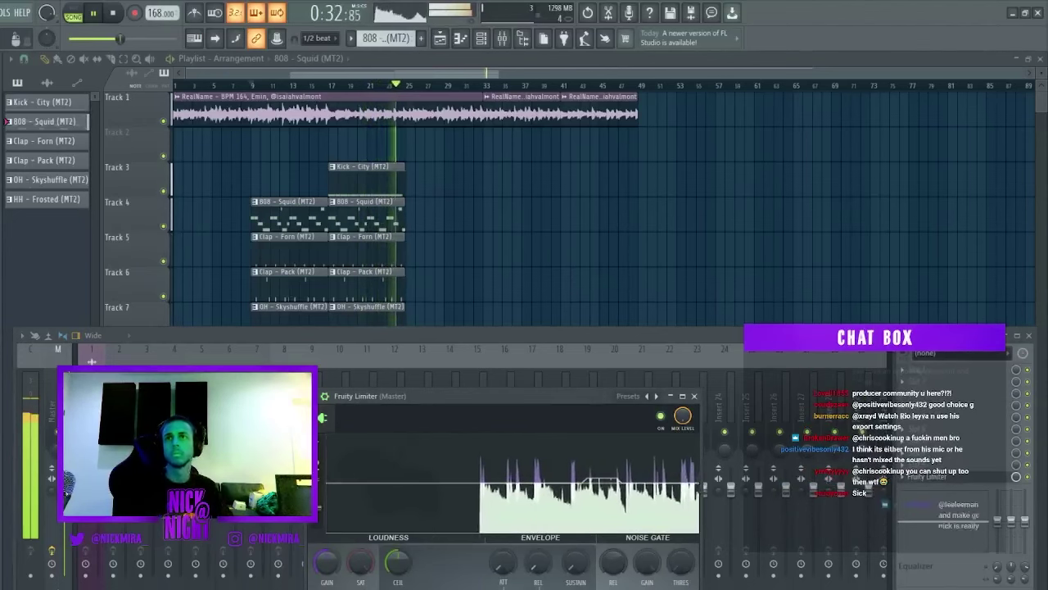
click(928, 478)
key(F9)
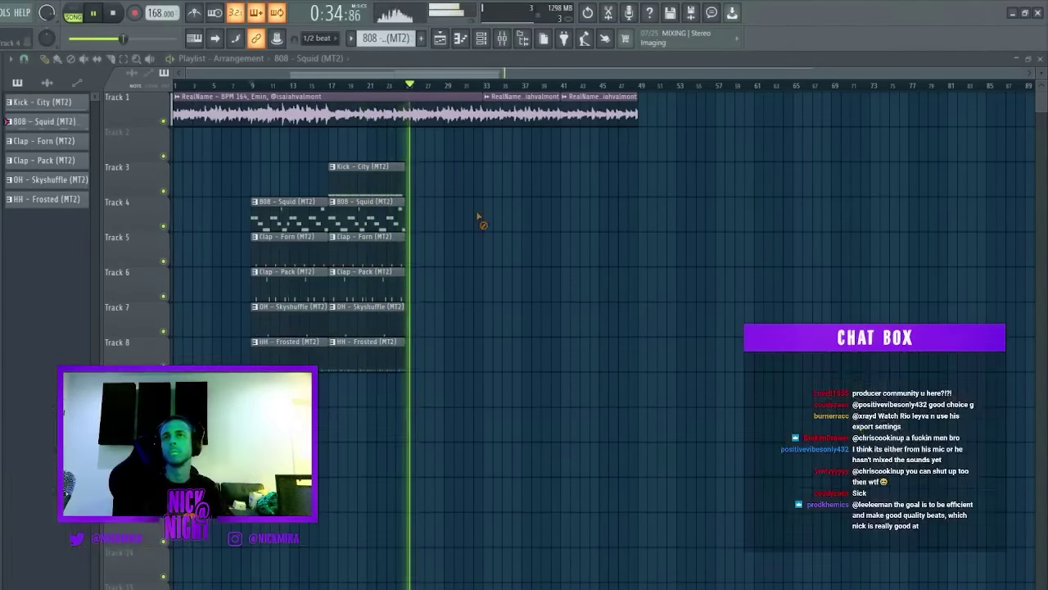
Duplicate the bar 9 to 24 clips on Tracks 3 to 8 to bar 25, keeping the HH - Frosted copy at bar 25.
drag(449, 175, 298, 350)
key(ctrl+b)
key(ctrl+d)
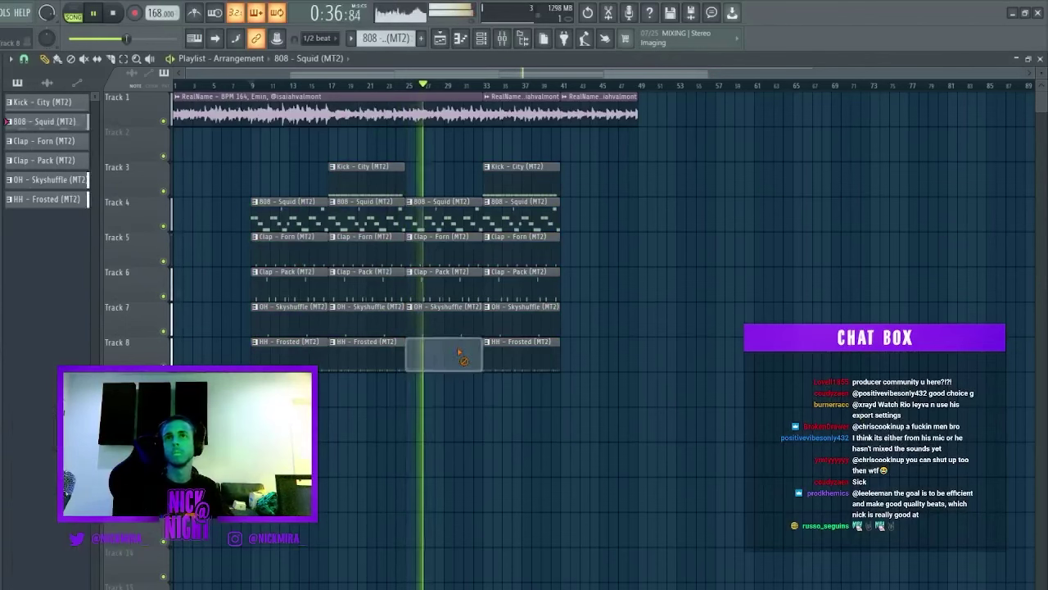
right_click(461, 348)
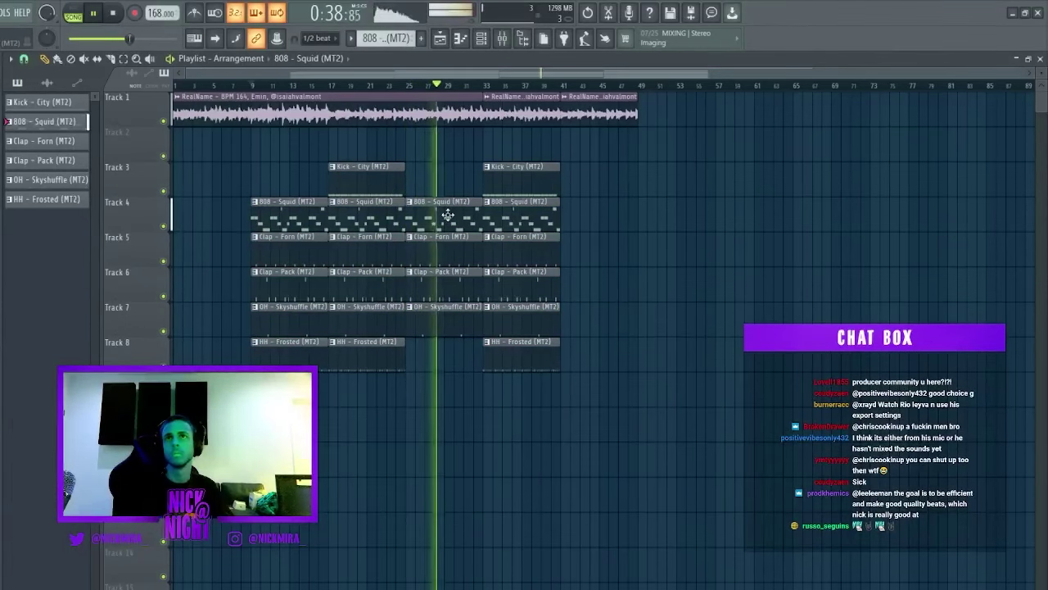
key(ctrl+z)
Duplicate the Kick - City clip on Track 3 to bar 25 and delete the pattern clips at bar 33.
drag(442, 176, 325, 167)
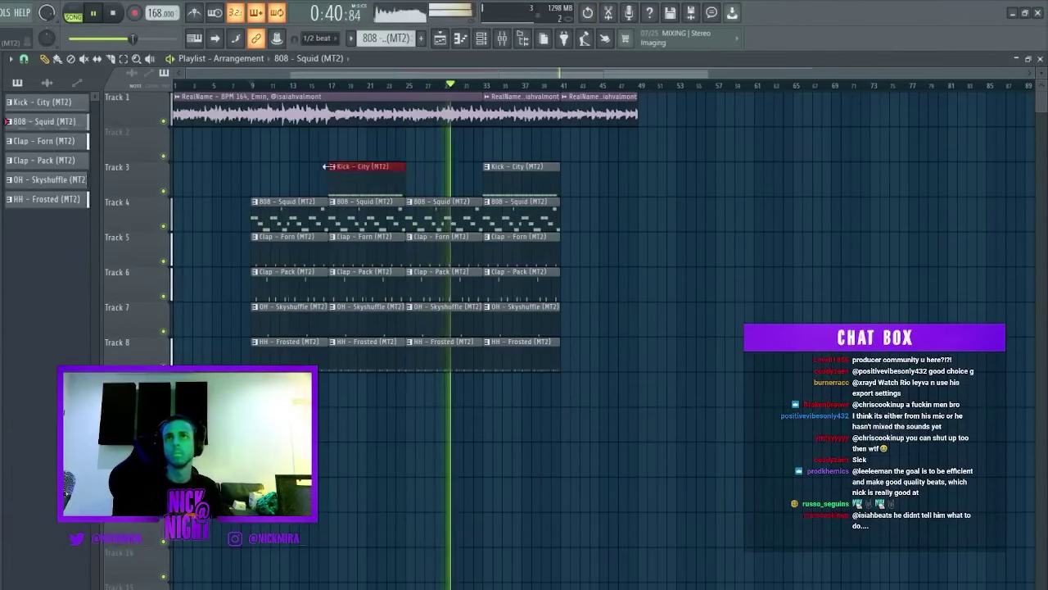
key(ctrl+b)
key(ctrl+d)
right_click(515, 183)
drag(543, 433, 468, 169)
Delete the 808 - Squid and HH - Frosted clips at bar 9 while playing the arrangement from the start.
click(203, 86)
drag(205, 96, 175, 95)
key(ctrl+d)
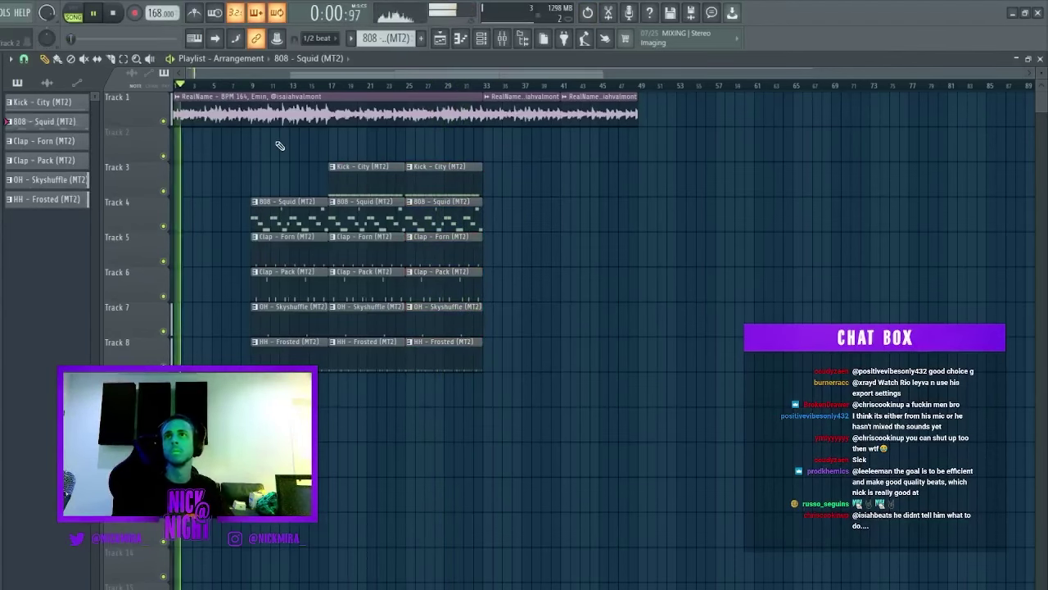
double_click(305, 115)
key(Escape)
right_click(299, 220)
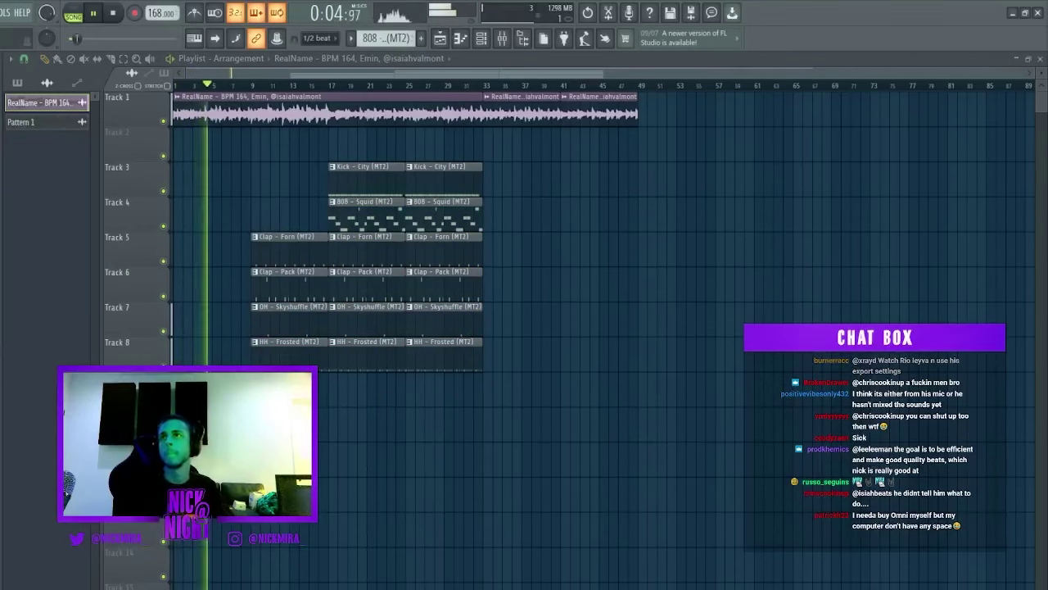
right_click(297, 341)
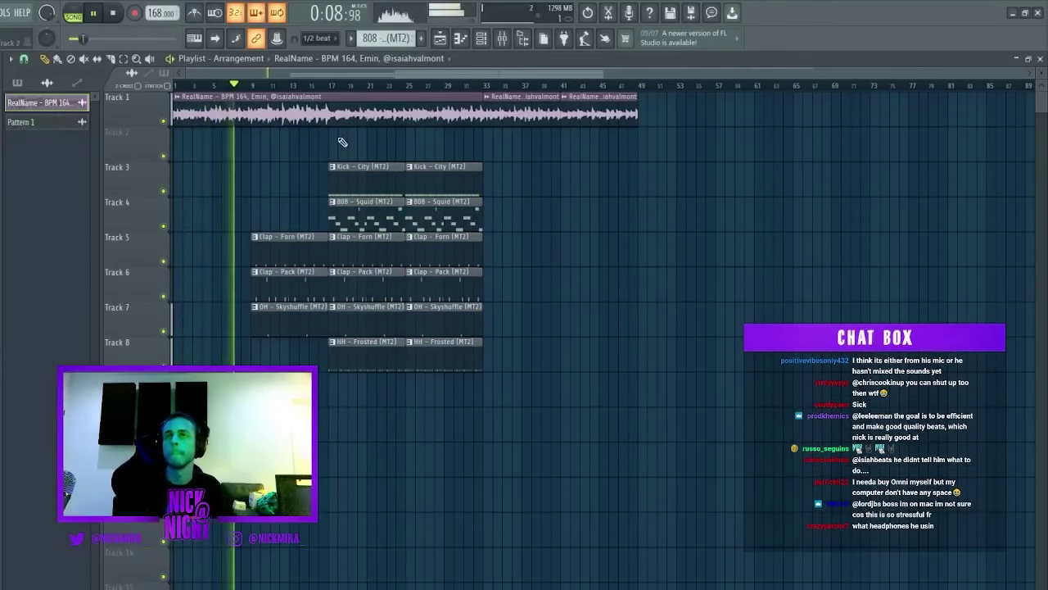
Slice the Track 1 melody clip at bars 9, 17 and 25 and remove the section from bar 25 to 33.
key(ctrl+z)
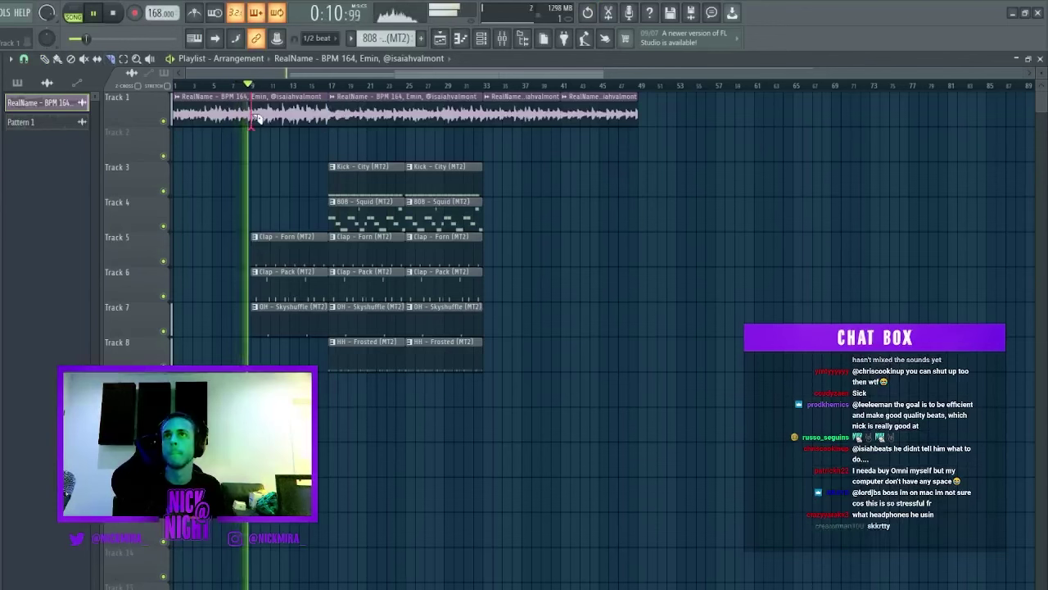
drag(330, 118, 255, 118)
drag(461, 115, 389, 111)
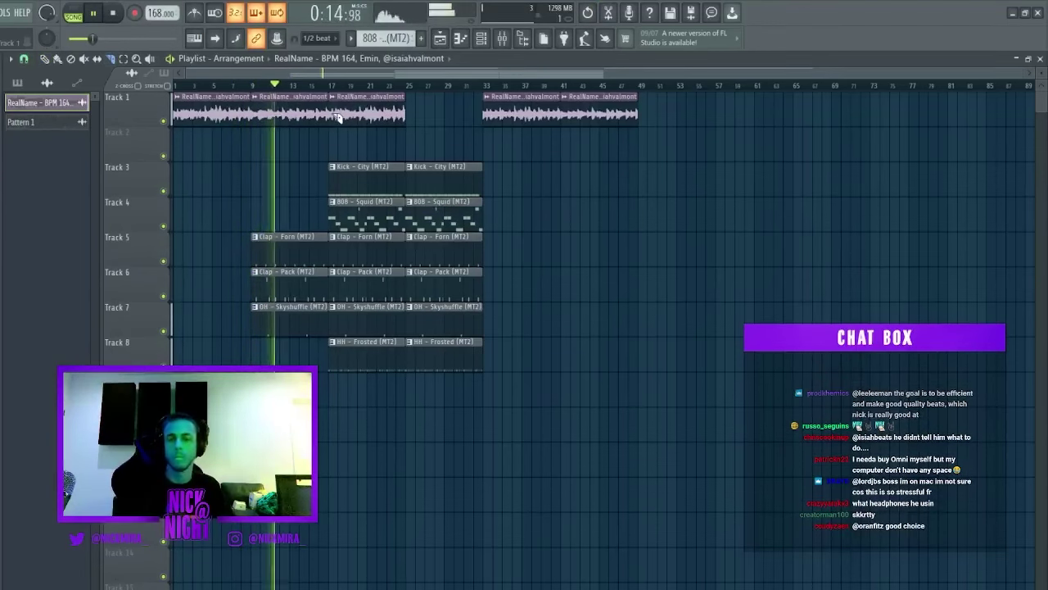
Move the spare melody slice onto Track 2 near bar 24 and extend the Track 1 slice at bar 9 to bar 25.
drag(338, 117, 451, 106)
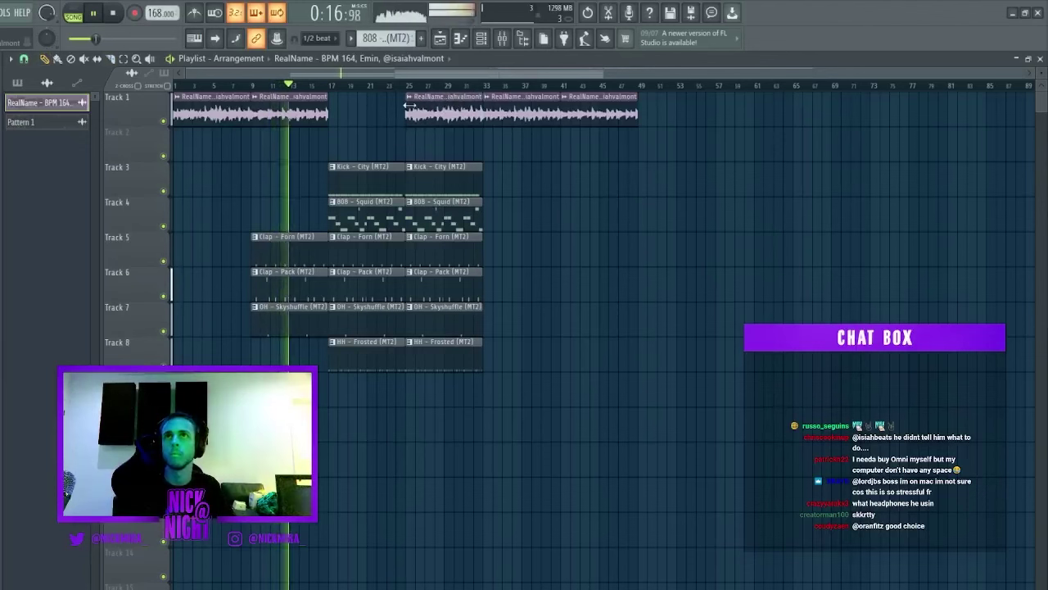
drag(293, 112, 438, 141)
drag(429, 113, 351, 113)
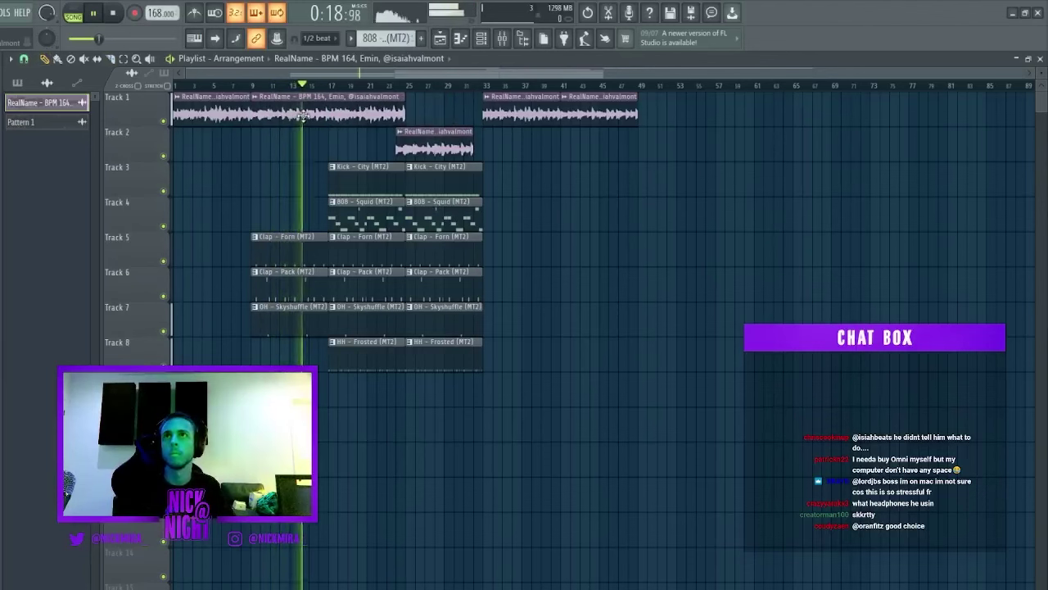
click(330, 86)
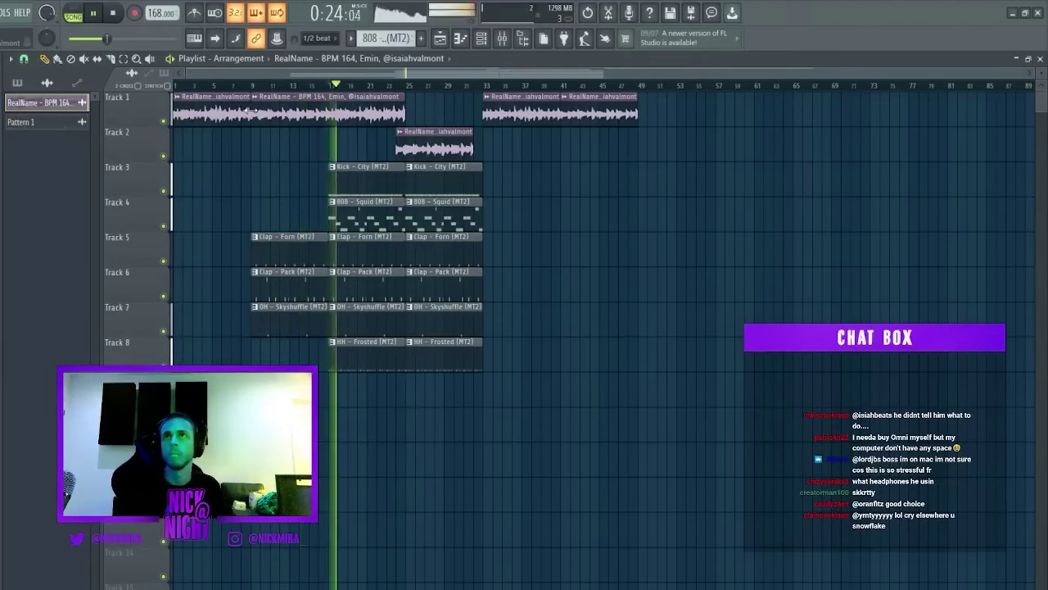
drag(219, 86, 87, 88)
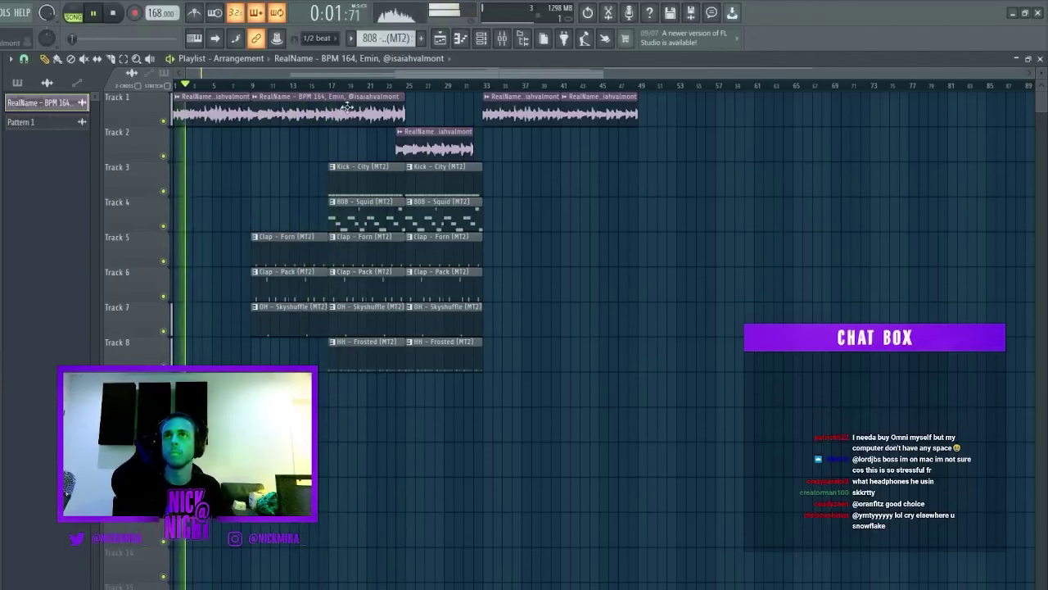
Place the melody clip on Track 9 from bar 17 to bar 41 and delete the Track 1 slice at bar 33.
click(338, 386)
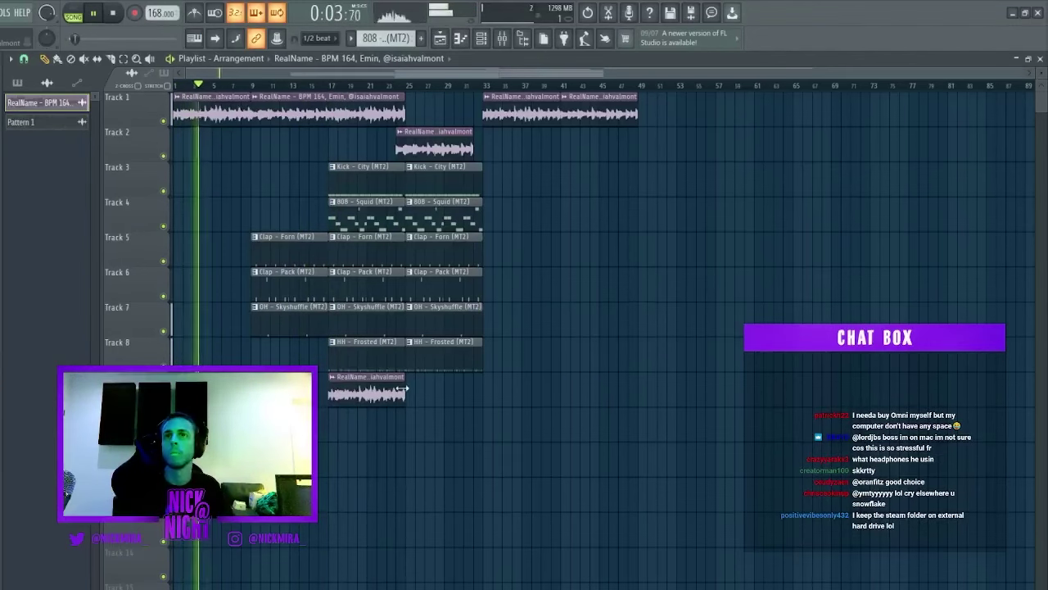
drag(403, 389, 557, 381)
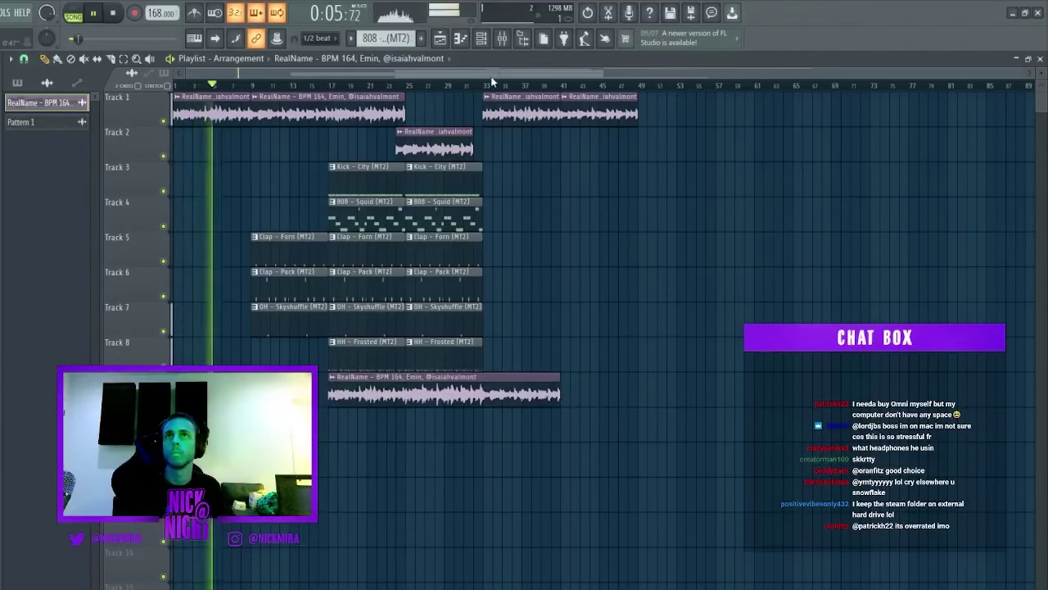
click(491, 82)
right_click(529, 110)
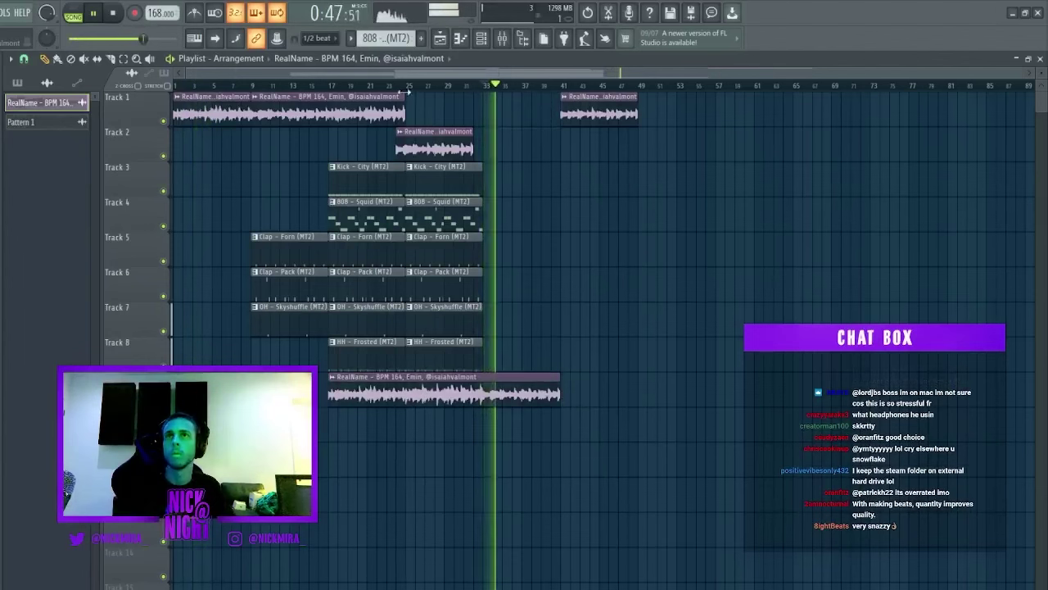
Slice the Track 9 melody clip at bar 33 and move the second slice to Track 10 at bar 9.
key(c)
click(486, 386)
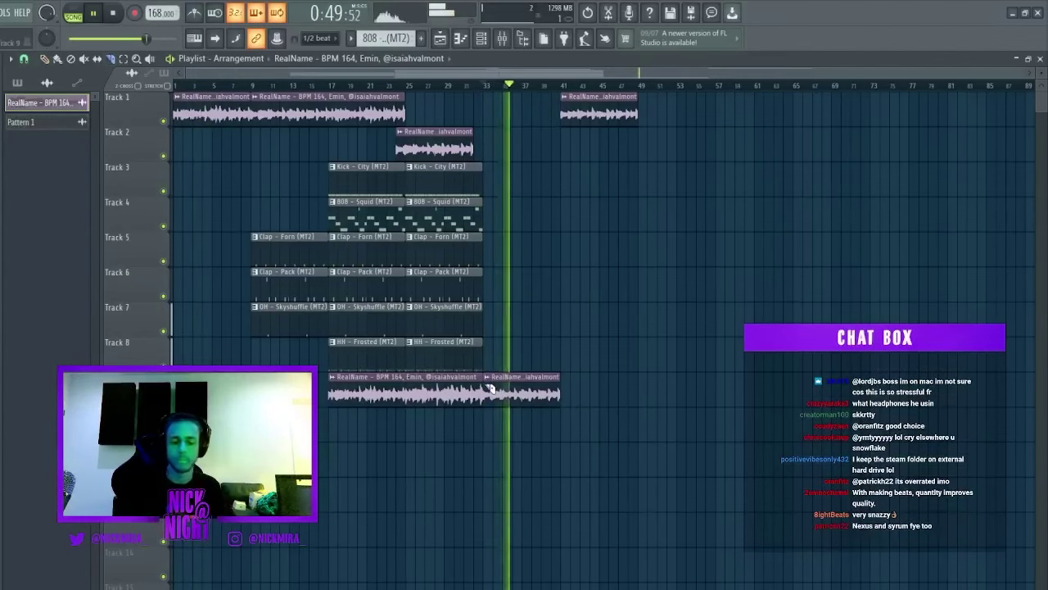
key(p)
mouse_move(506, 392)
mouse_down()
mouse_move(266, 426)
mouse_move(284, 426)
mouse_up()
key(space)
key(space)
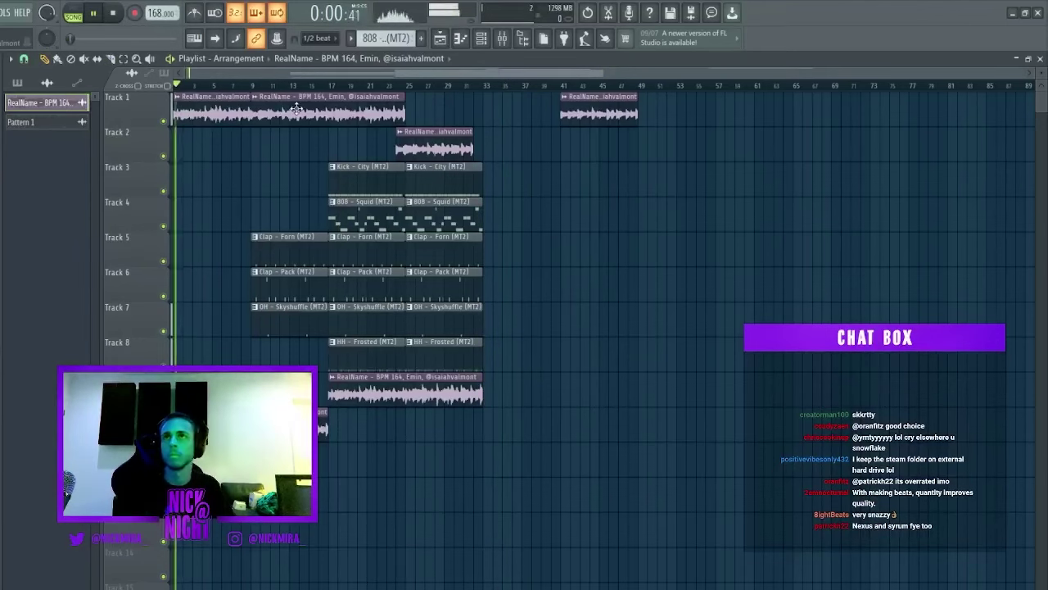
Delete the Track 1 melody clip spanning bars 9 to 25 and play from bar 9.
right_click(296, 111)
click(333, 86)
drag(293, 98, 265, 100)
right_click(264, 100)
click(255, 86)
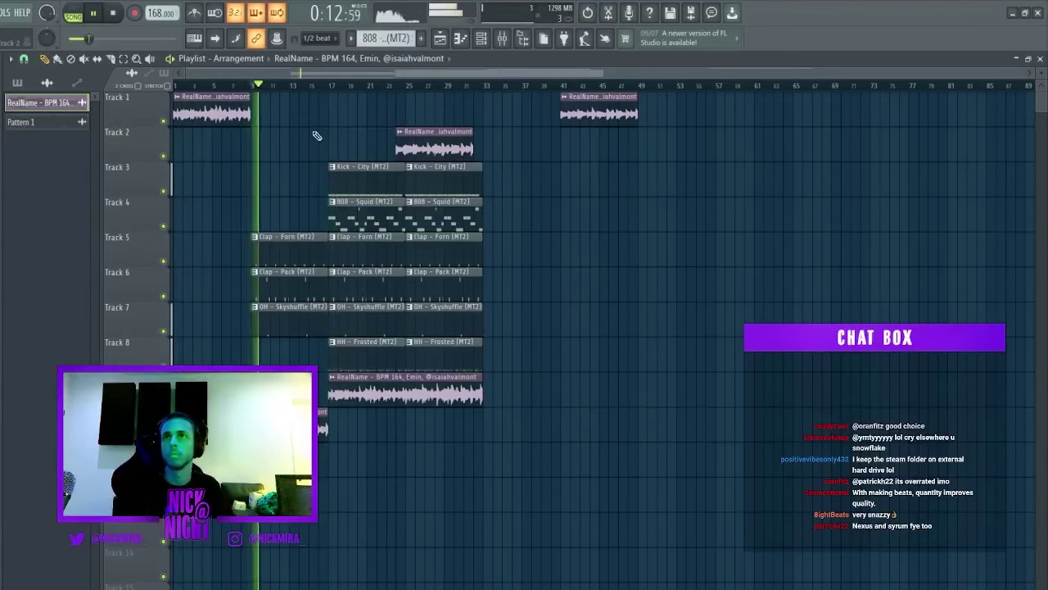
Copy the HH - Frosted clip to bar 9 on Track 8 and place the melody slice at bar 9 on Track 10.
click(176, 86)
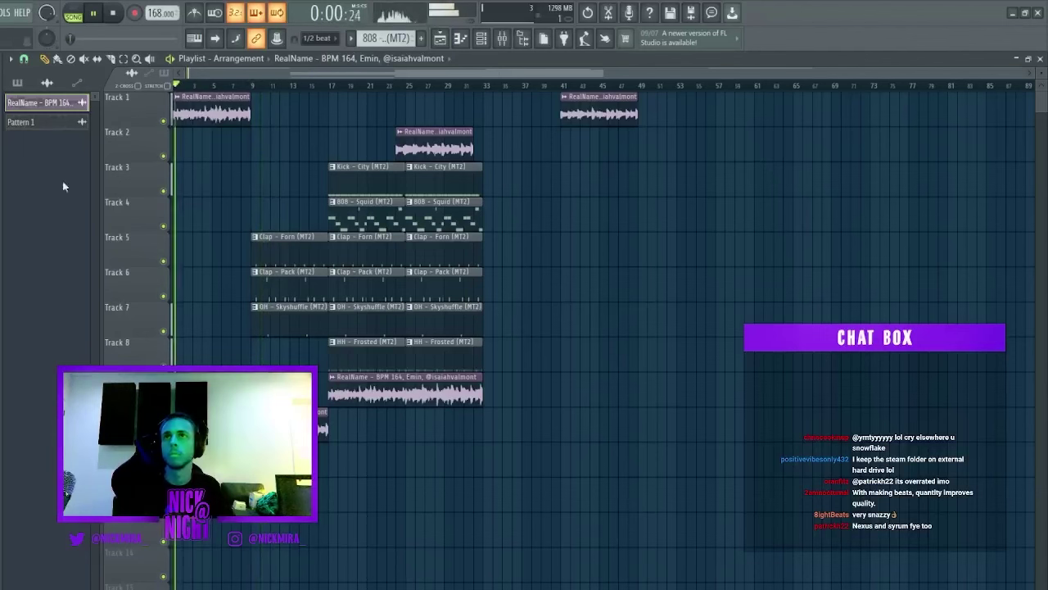
drag(361, 338, 277, 357)
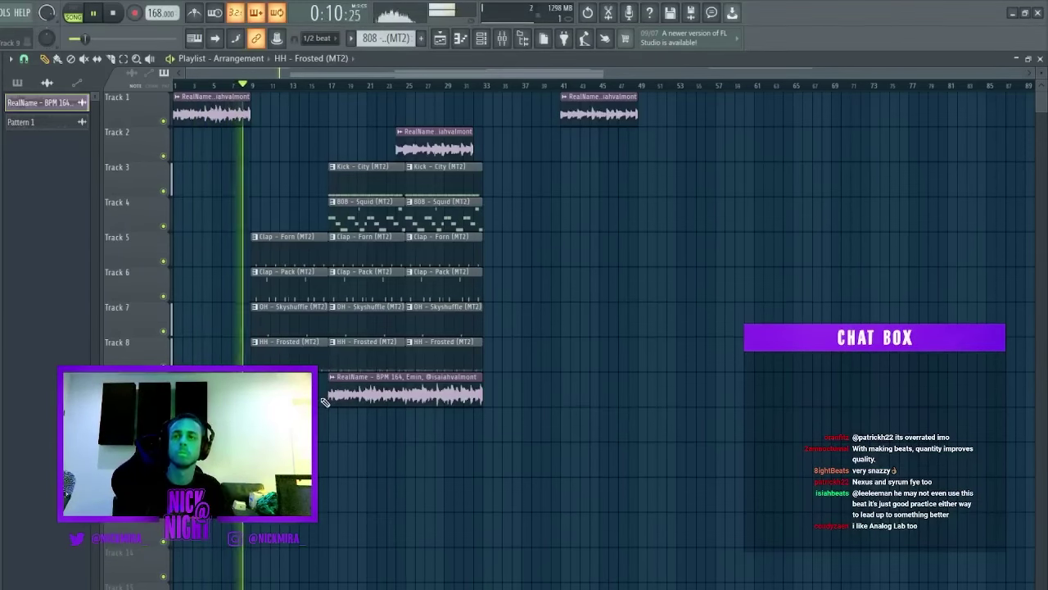
click(255, 424)
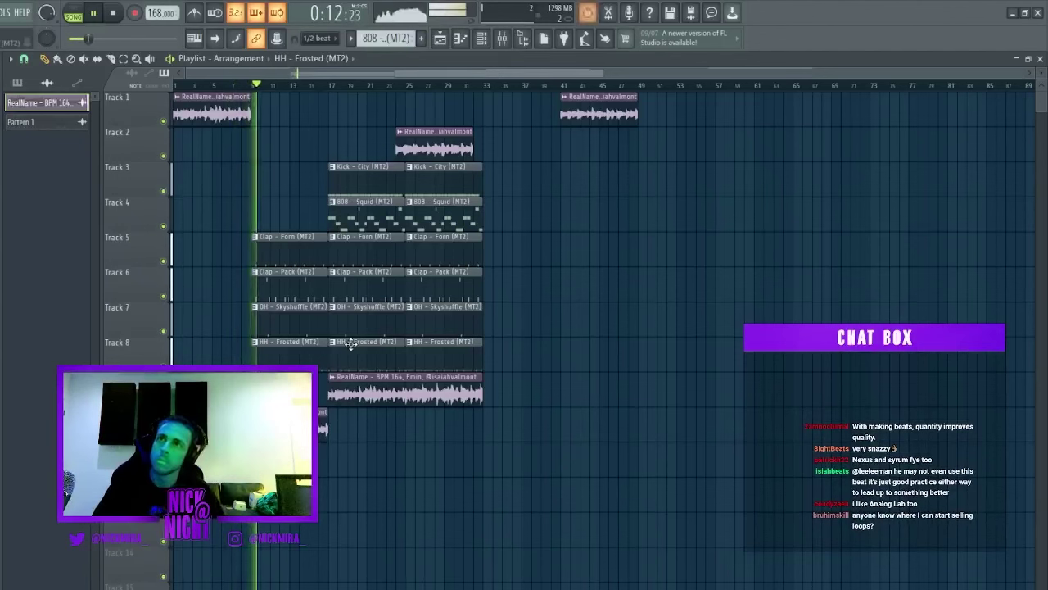
drag(291, 287, 283, 361)
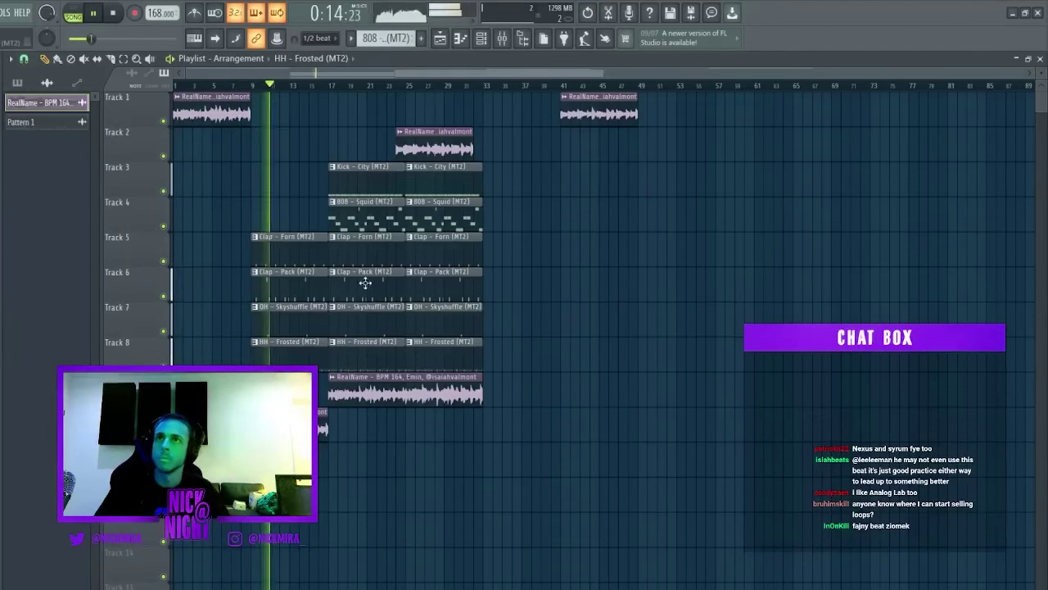
drag(375, 211, 313, 436)
key(ctrl+d)
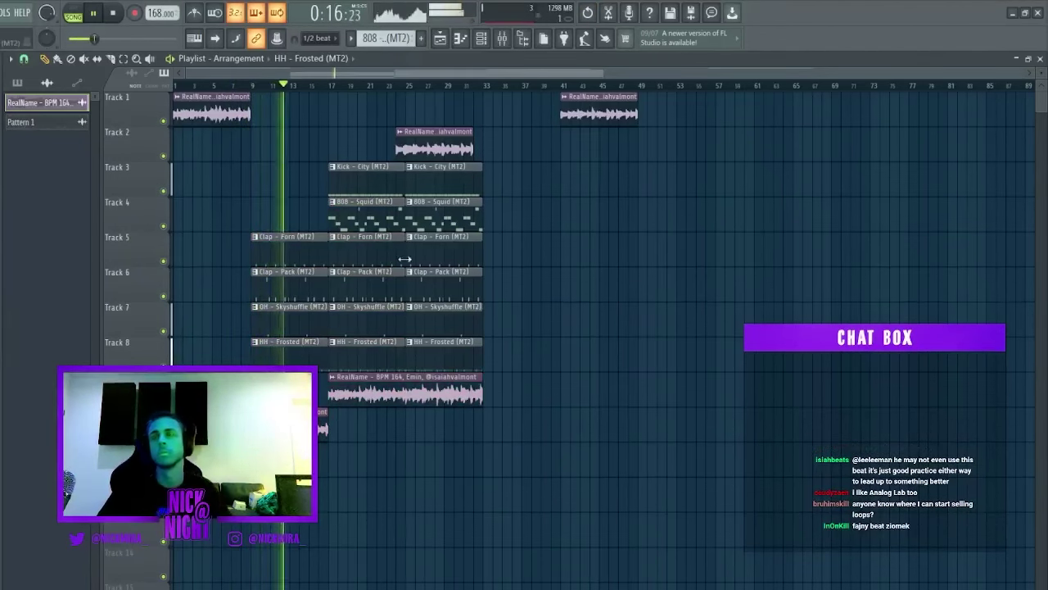
drag(304, 244, 287, 353)
key(ctrl+d)
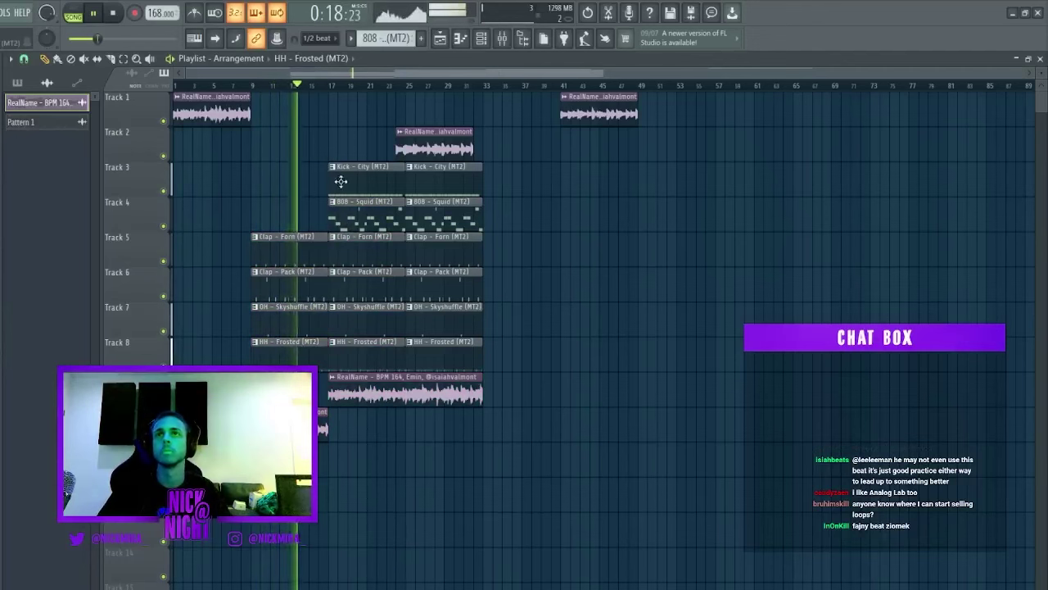
Delete the melody clip on Track 2 and the Kick - City clip at bar 17.
right_click(454, 145)
drag(502, 170, 332, 403)
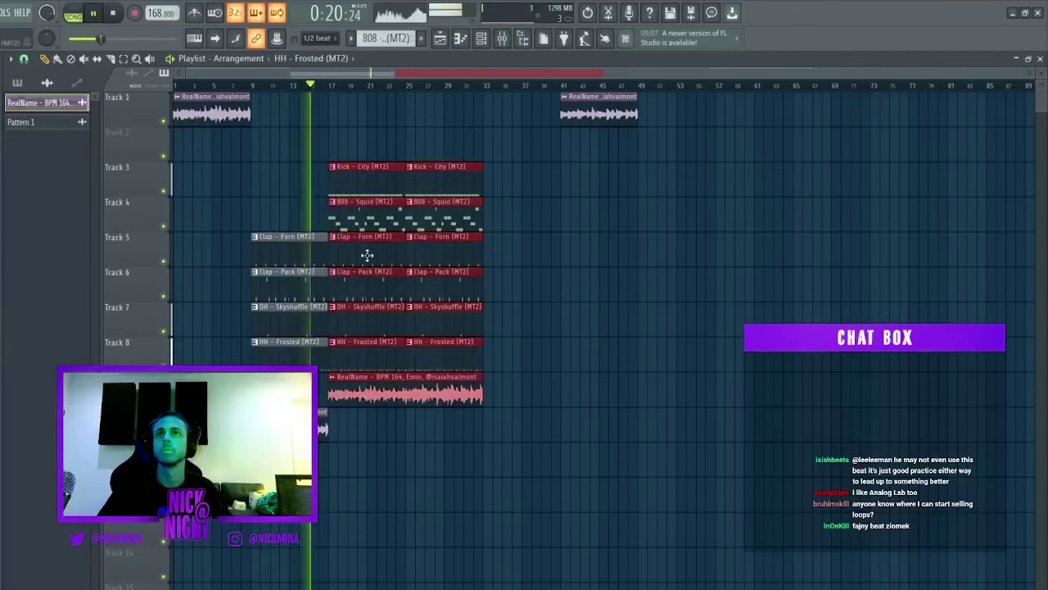
right_click(362, 173)
Duplicate the selected bar 17 to 32 clips on Tracks 3 to 9 once, to bar 33.
key(ctrl+b)
key(ctrl+b)
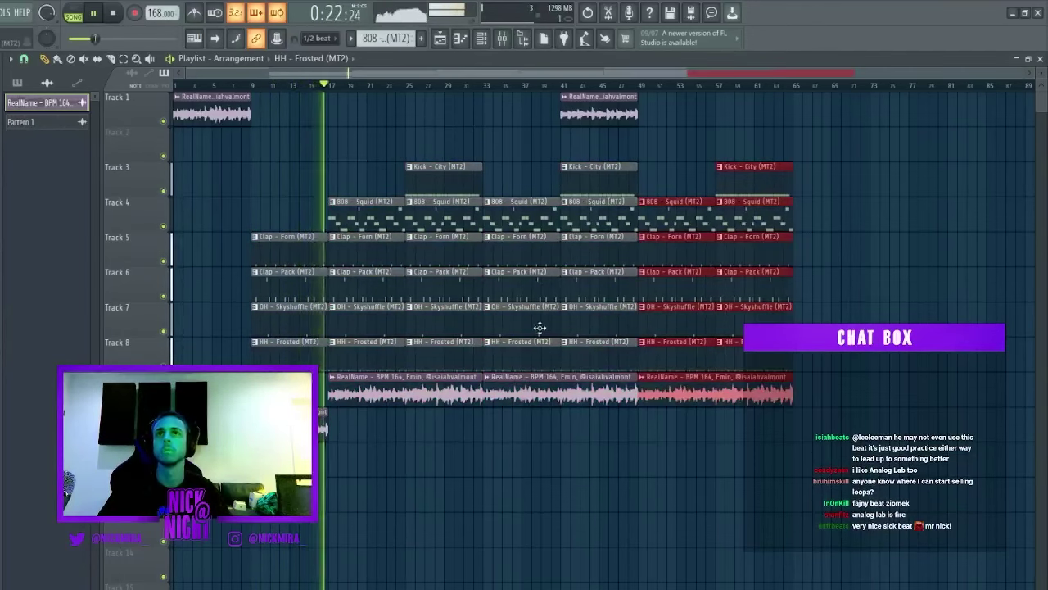
key(ctrl+z)
key(ctrl+d)
Duplicate the Track 1 melody clip at bar 41 to bar 49 and play the arrangement from bars 25 and 41.
drag(629, 145, 552, 111)
key(ctrl+b)
key(ctrl+d)
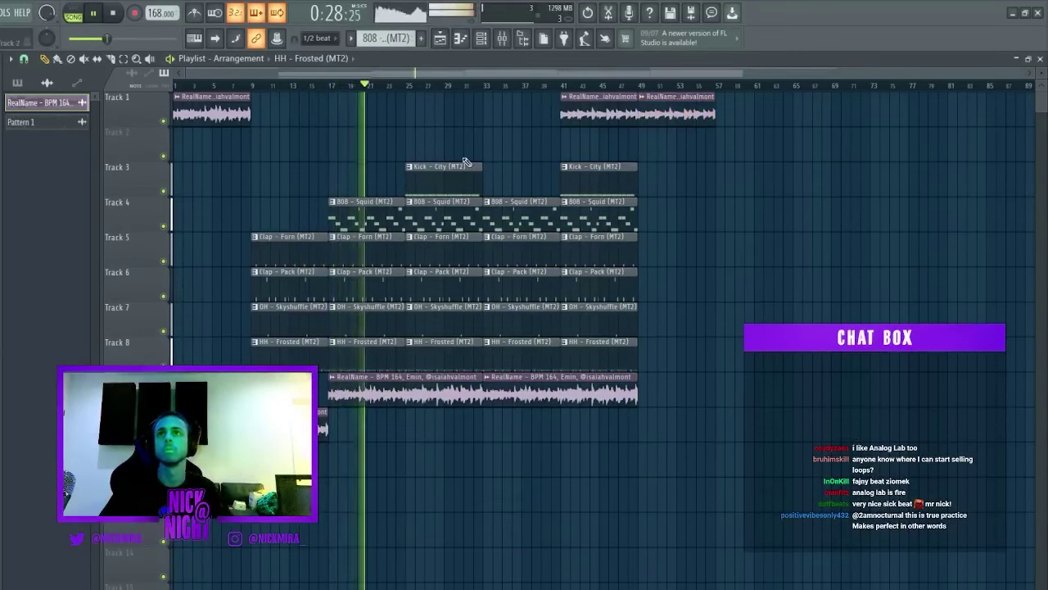
click(406, 87)
click(559, 87)
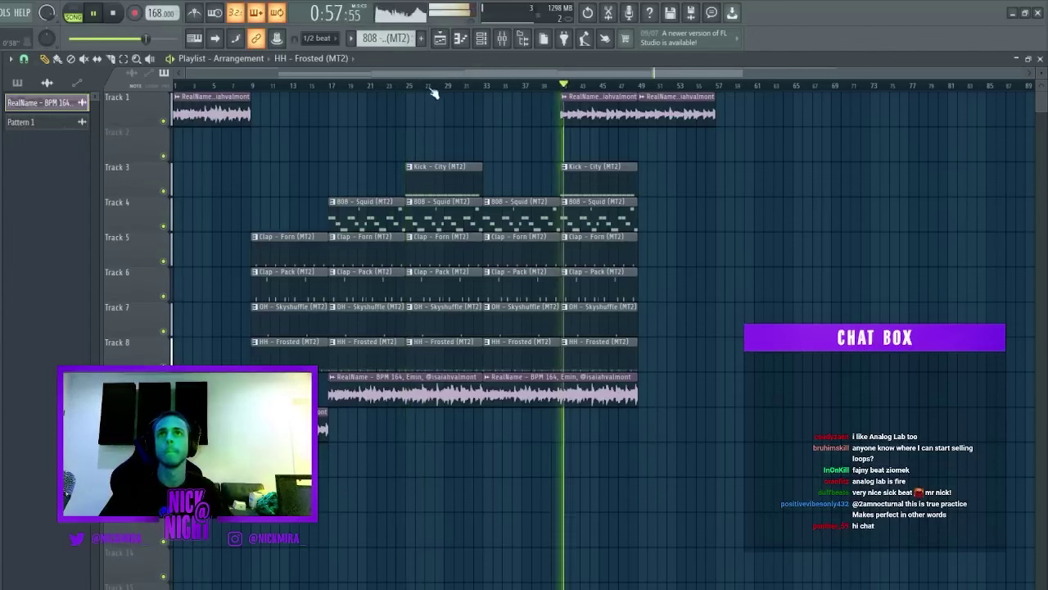
Move the Track 9 melody clip at bar 33 to Track 11, spanning bars 25 to 41, and end Track 9's remaining clip at bar 25.
click(485, 87)
click(406, 87)
click(406, 87)
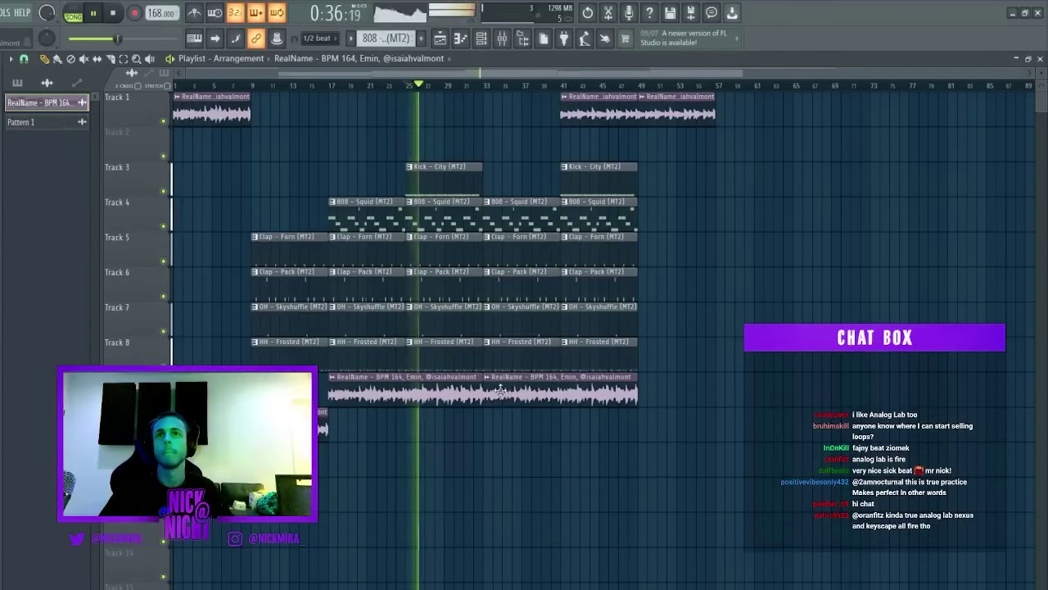
drag(637, 390, 712, 391)
drag(545, 392, 420, 451)
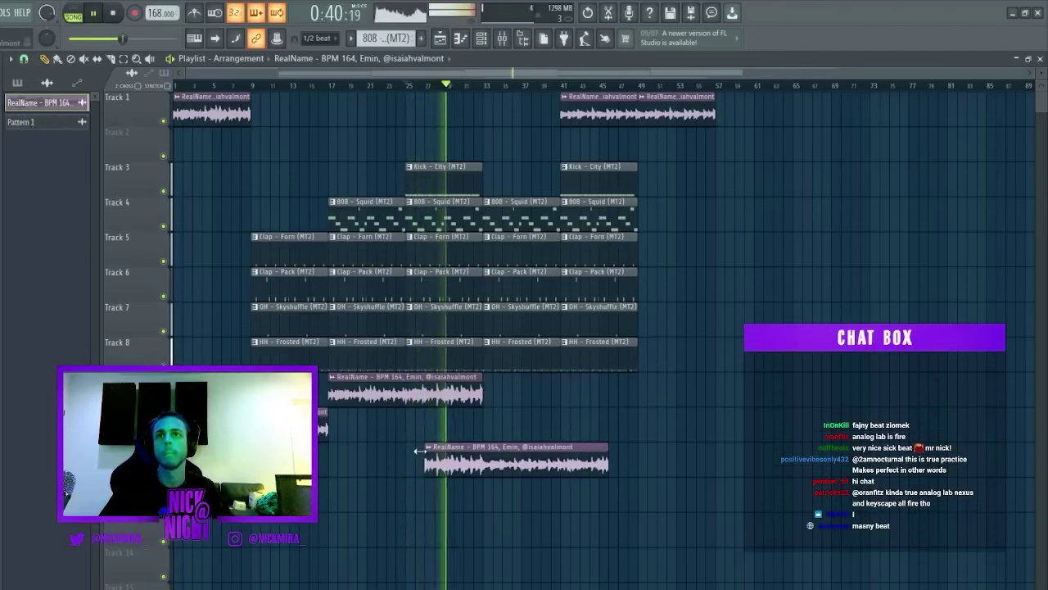
drag(608, 450, 533, 450)
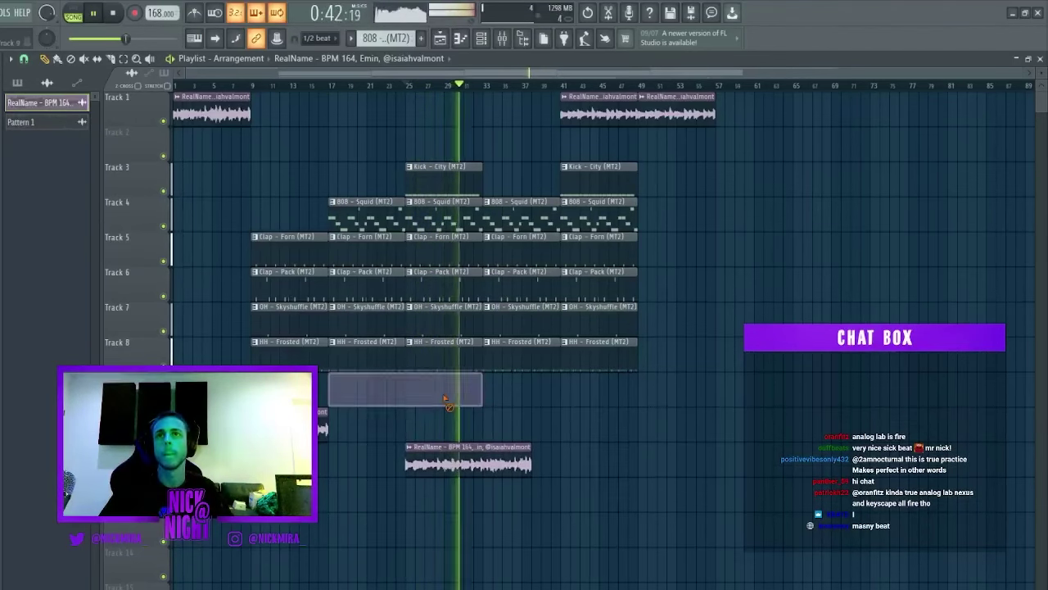
right_click(413, 398)
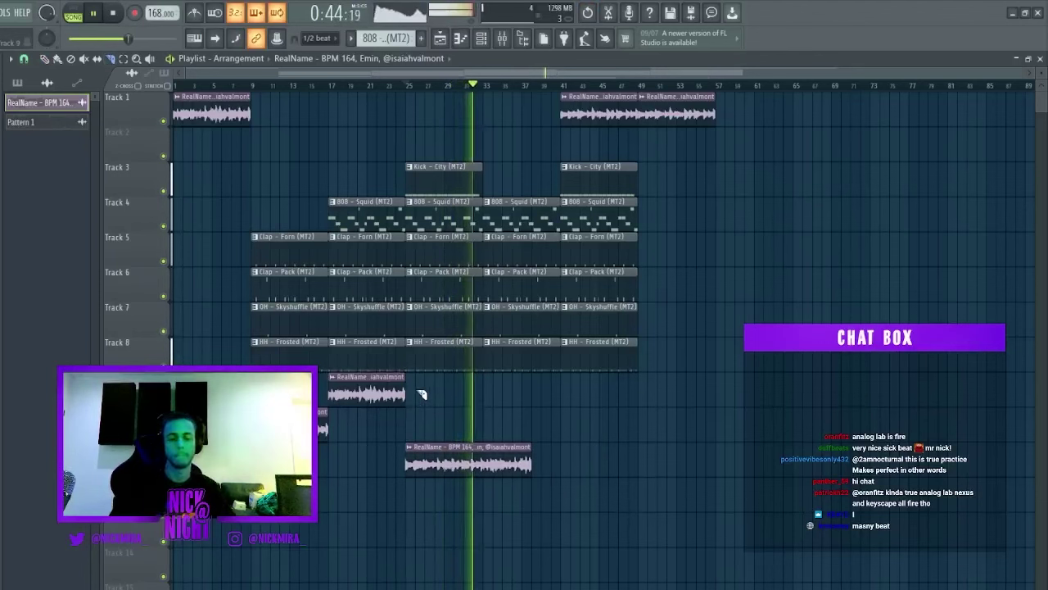
drag(532, 464, 562, 471)
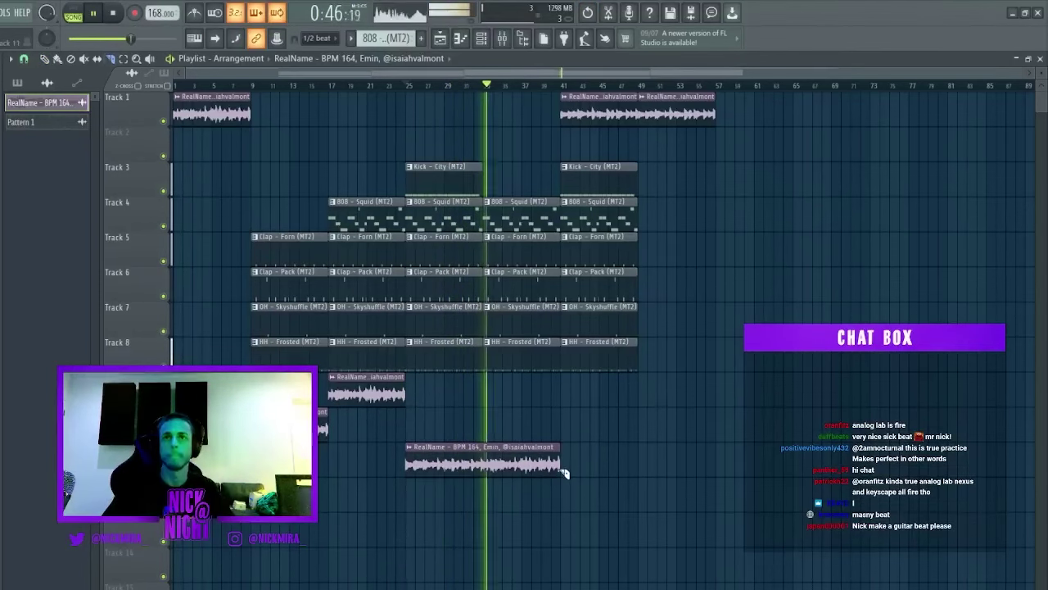
Slice the Track 11 melody clip at bar 33 and play the arrangement from that bar.
drag(475, 446, 480, 482)
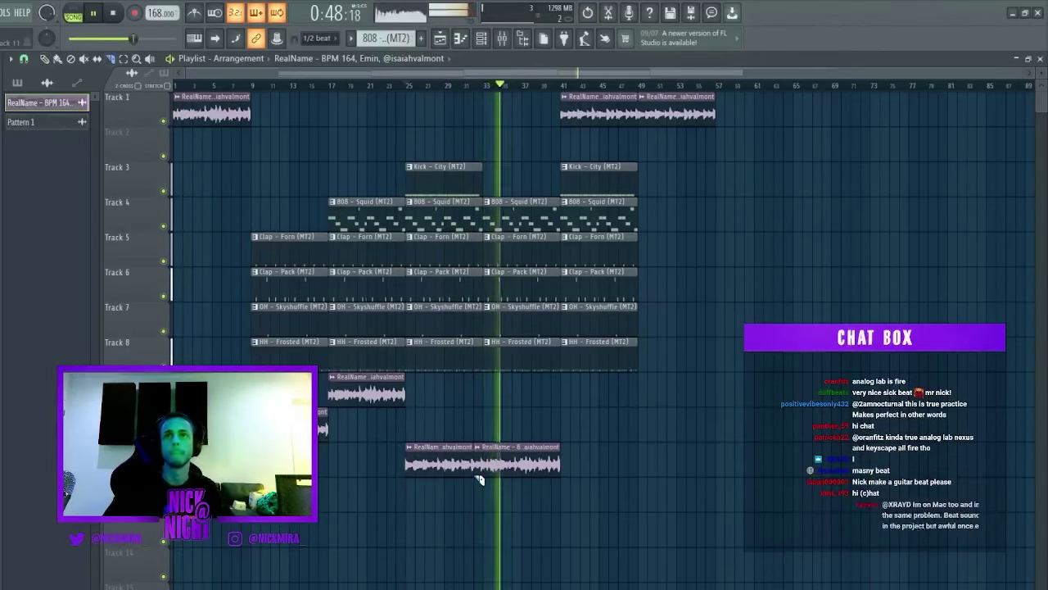
key(p)
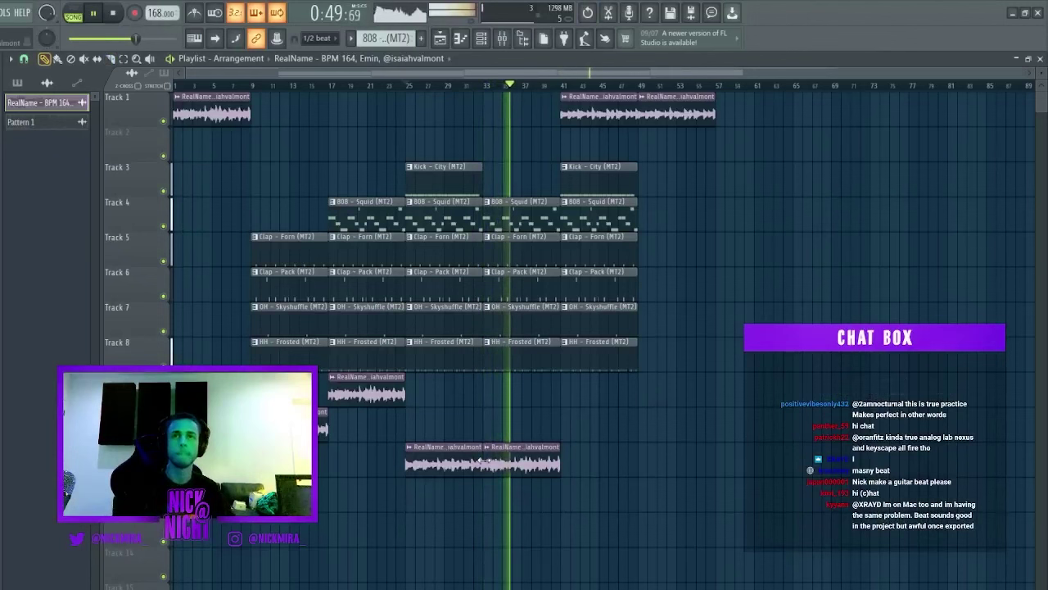
ctrl+click(543, 458)
ctrl+click(527, 481)
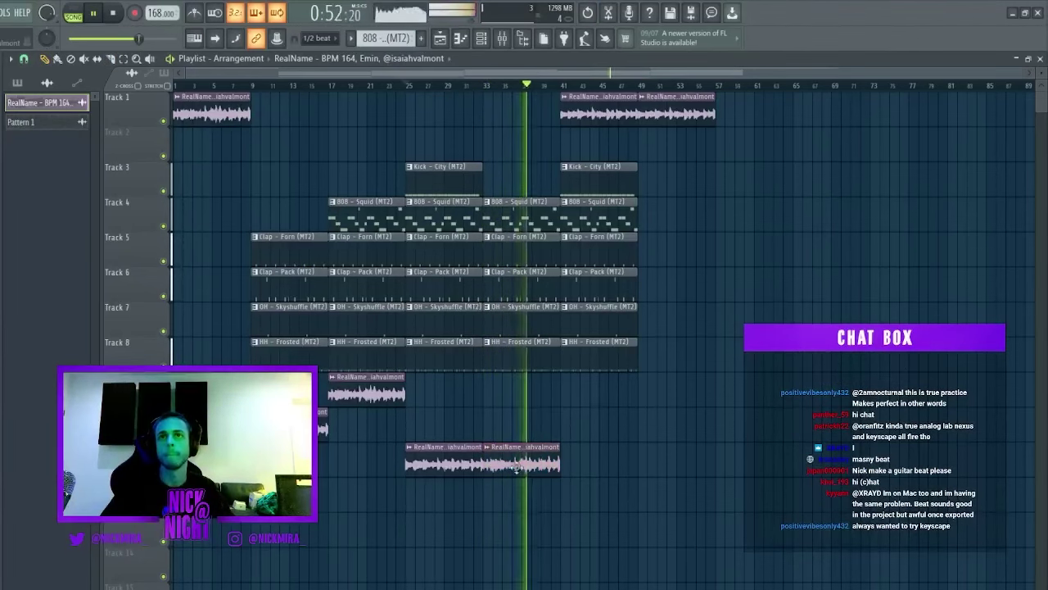
key(space)
key(space)
click(487, 85)
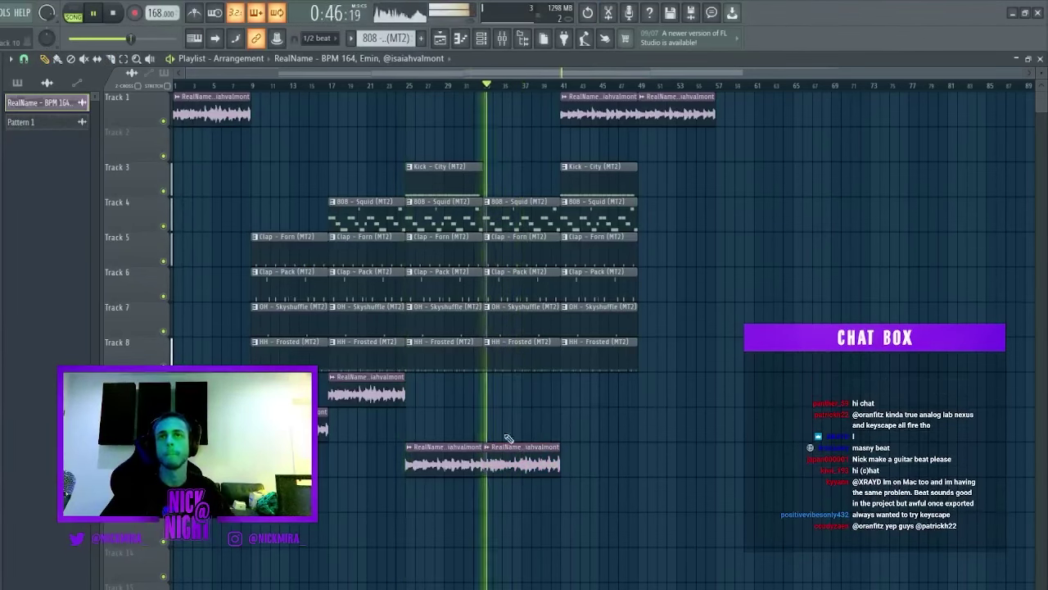
Delete the drum and 808 clips at bar 41 on Tracks 3 to 8 and play from bar 41.
right_click(581, 260)
right_click(595, 184)
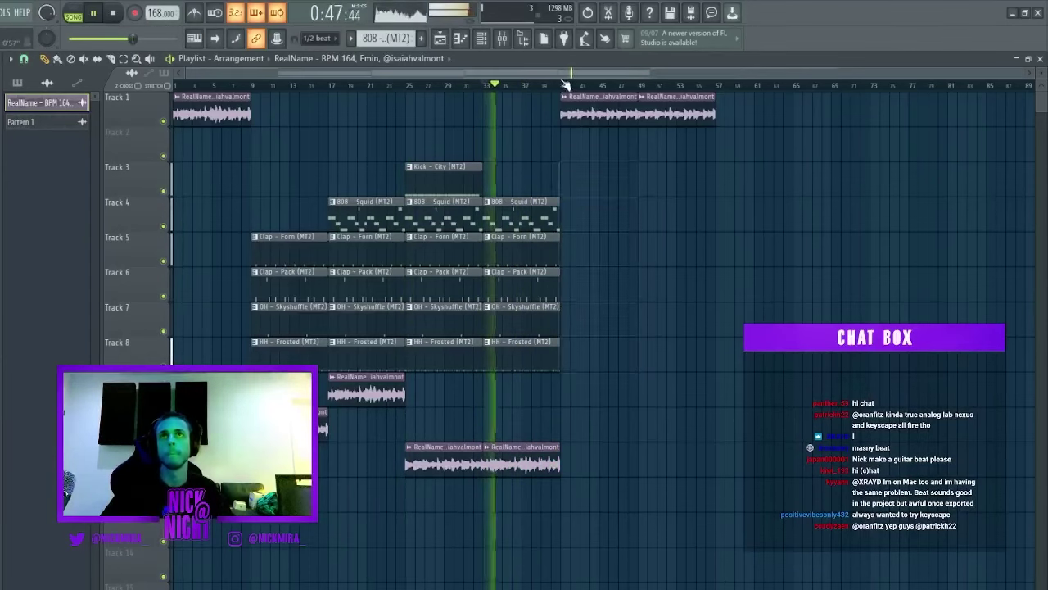
click(567, 86)
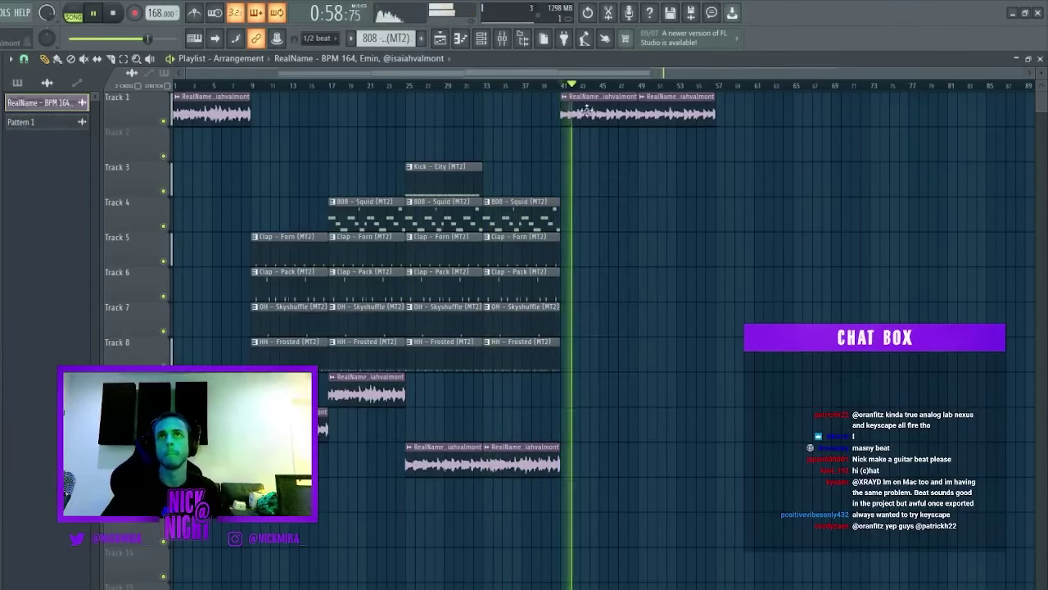
Place a melody clip at bar 33 on Track 1 and delete the Track 11 melody slice at bar 33.
click(491, 103)
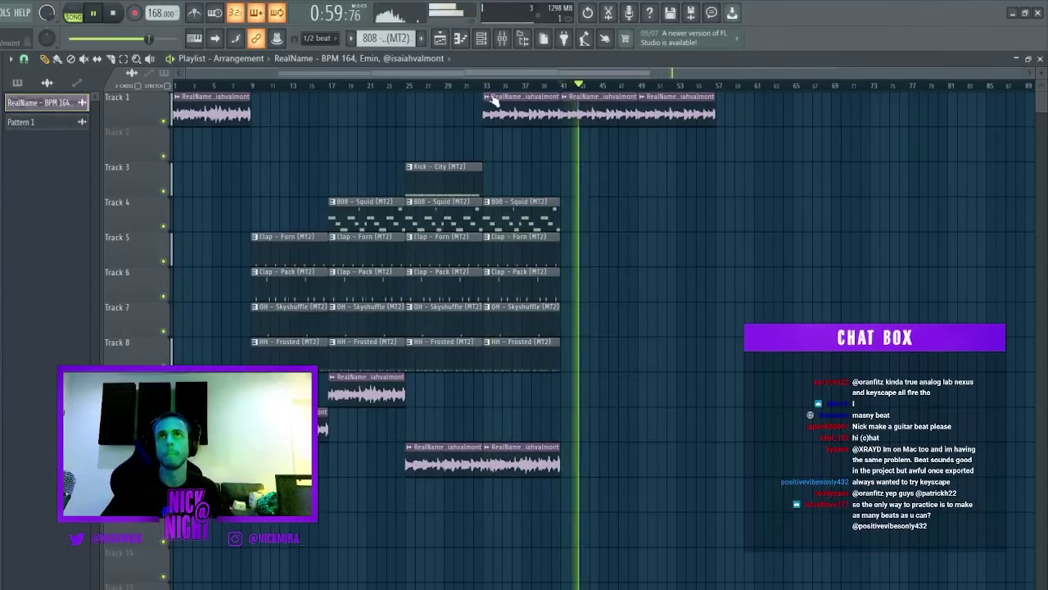
click(530, 195)
right_click(542, 449)
Adjust the pitch of the unique melody clip at bar 33 on Track 1 and play it from there.
double_click(516, 119)
key(space)
key(space)
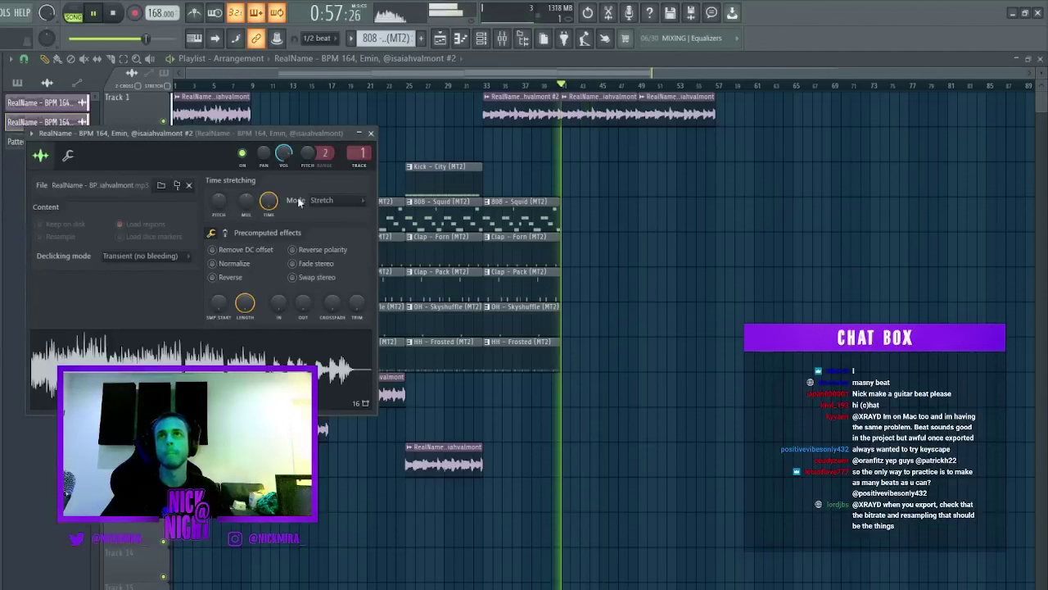
click(489, 89)
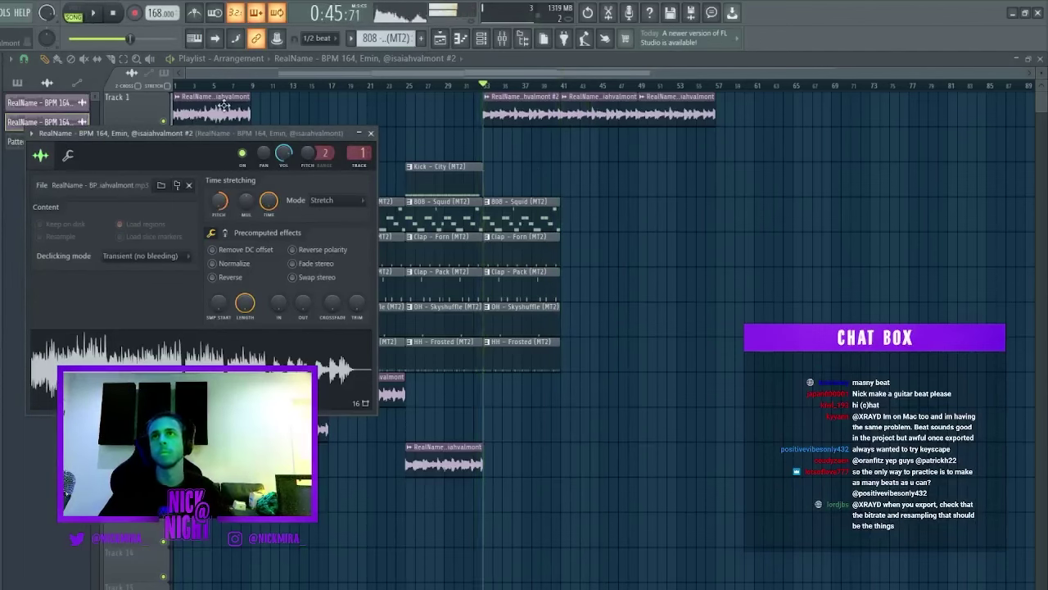
key(space)
Duplicate the Track 11 melody slice at bar 25 to bar 33 and delete the Track 1 melody clip at bar 49.
right_click(582, 192)
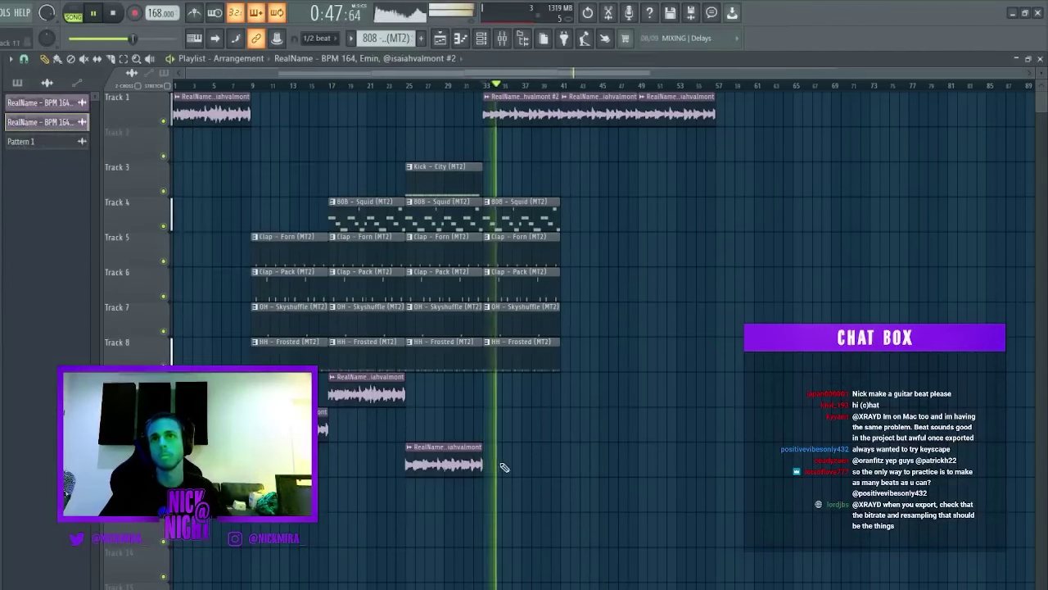
drag(502, 466, 455, 457)
key(ctrl+b)
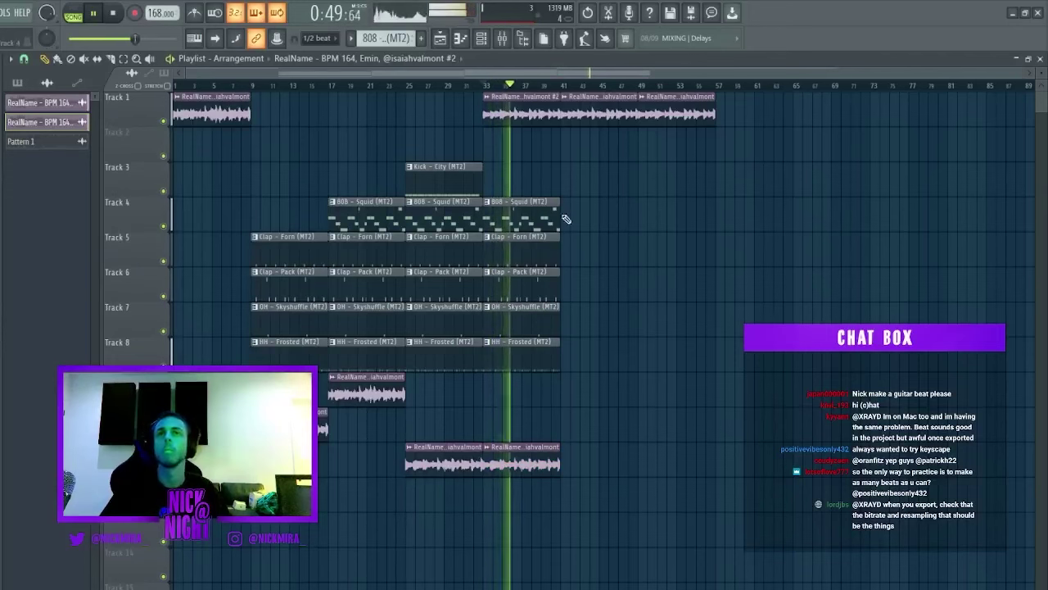
right_click(665, 112)
Duplicate the Kick - City clip at bar 25 on Track 3 to bar 33.
drag(269, 93, 567, 470)
key(ctrl+d)
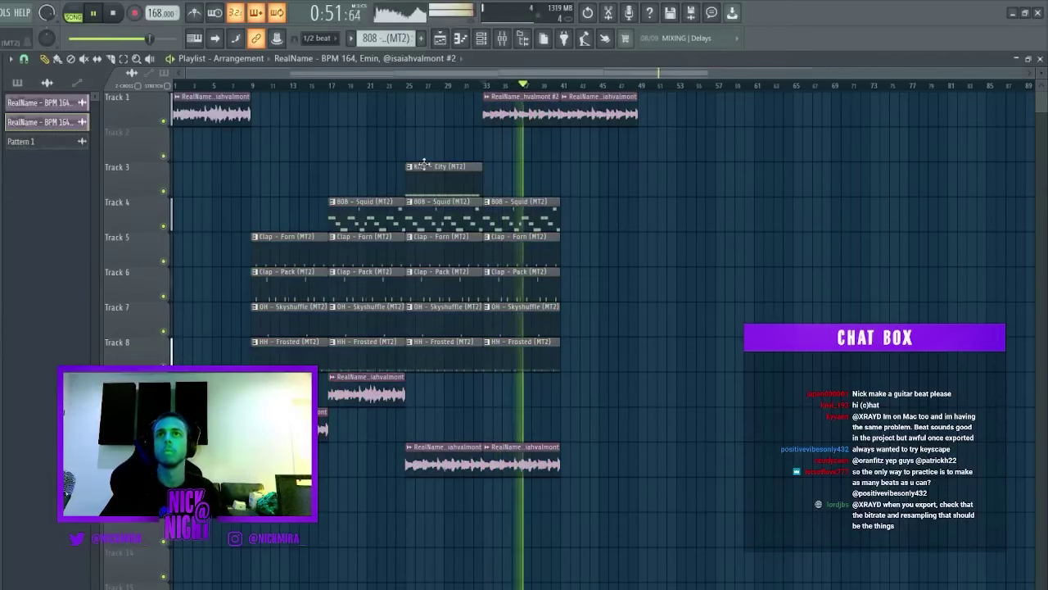
ctrl+click(424, 166)
key(ctrl+b)
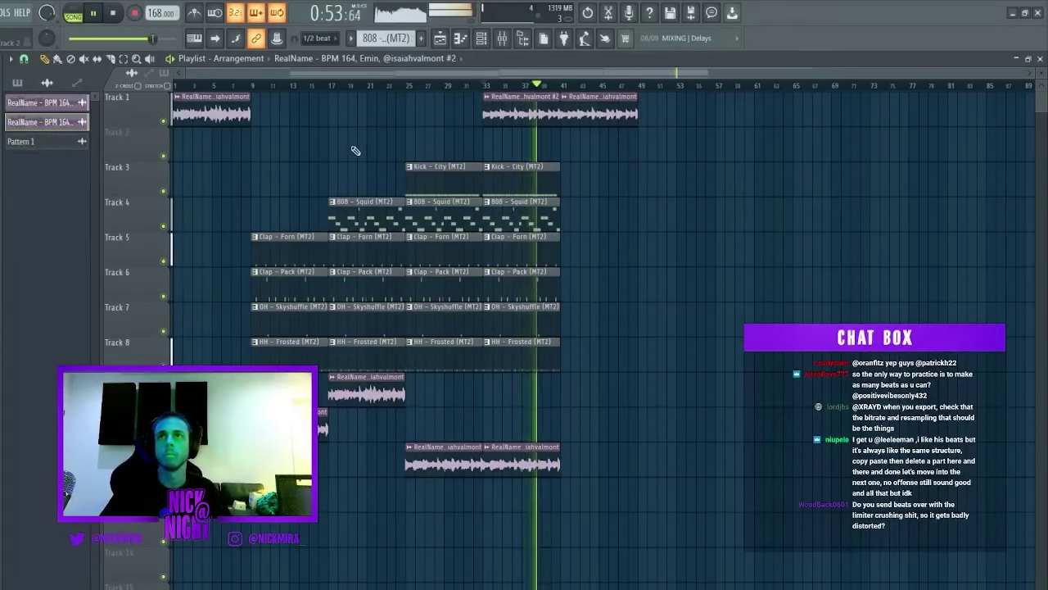
Duplicate all clips from bars 9 to 48 so the copy starts at bar 49, and play from bar 49.
drag(257, 90, 772, 574)
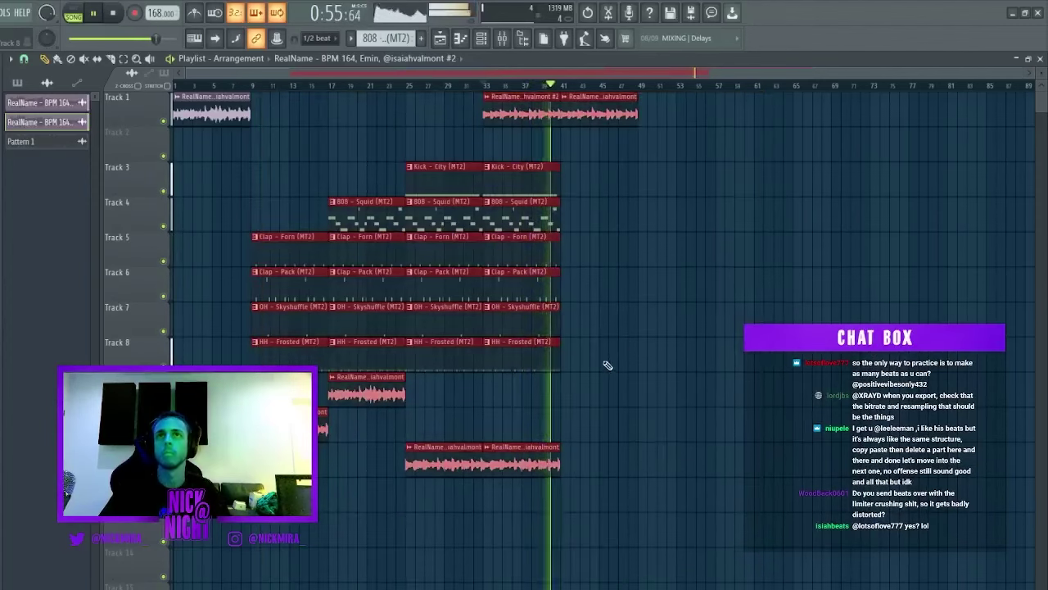
key(ctrl+b)
click(613, 162)
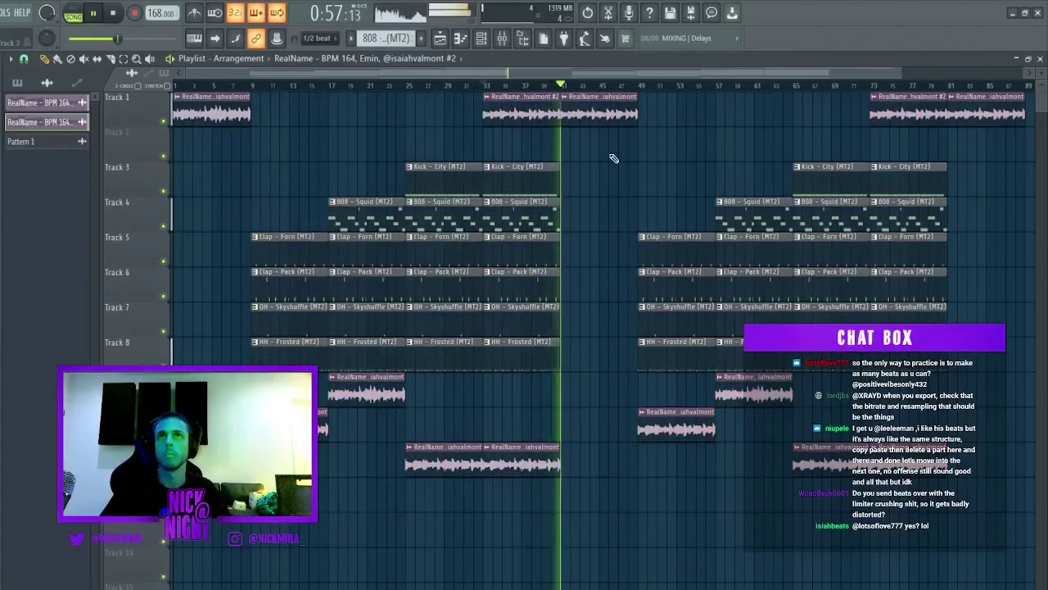
click(641, 89)
scroll(642, 89, down, 1)
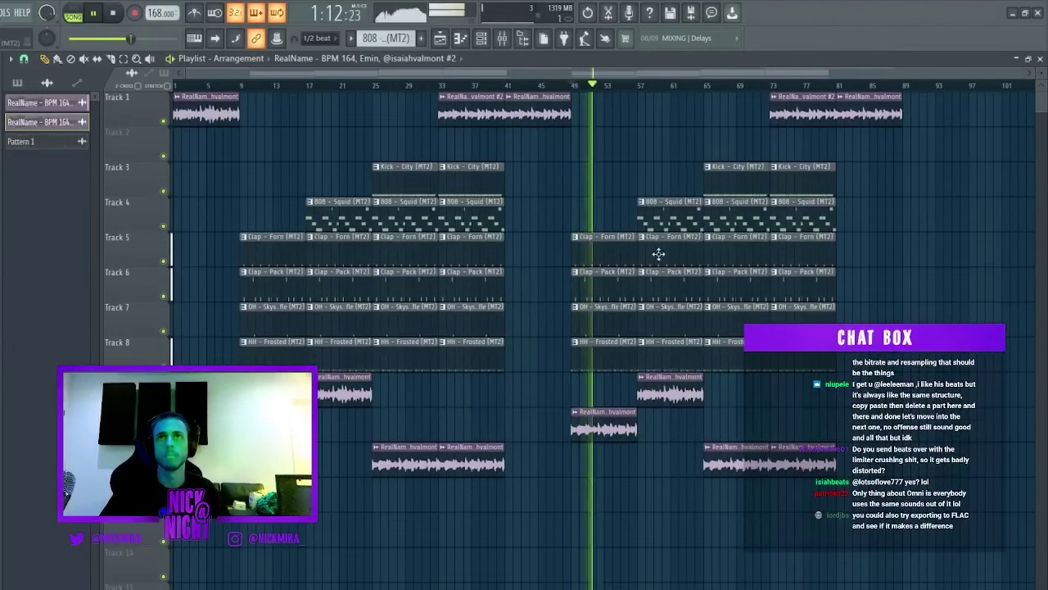
Inspect the Clap - Pack pattern's notes in the piano roll, then return to the playlist.
double_click(601, 281)
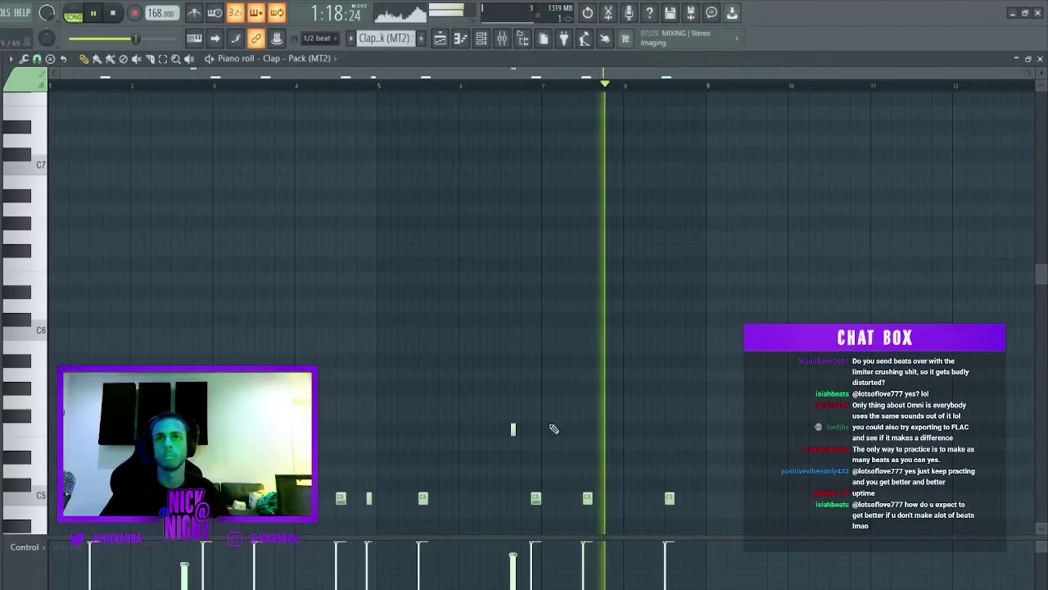
key(Escape)
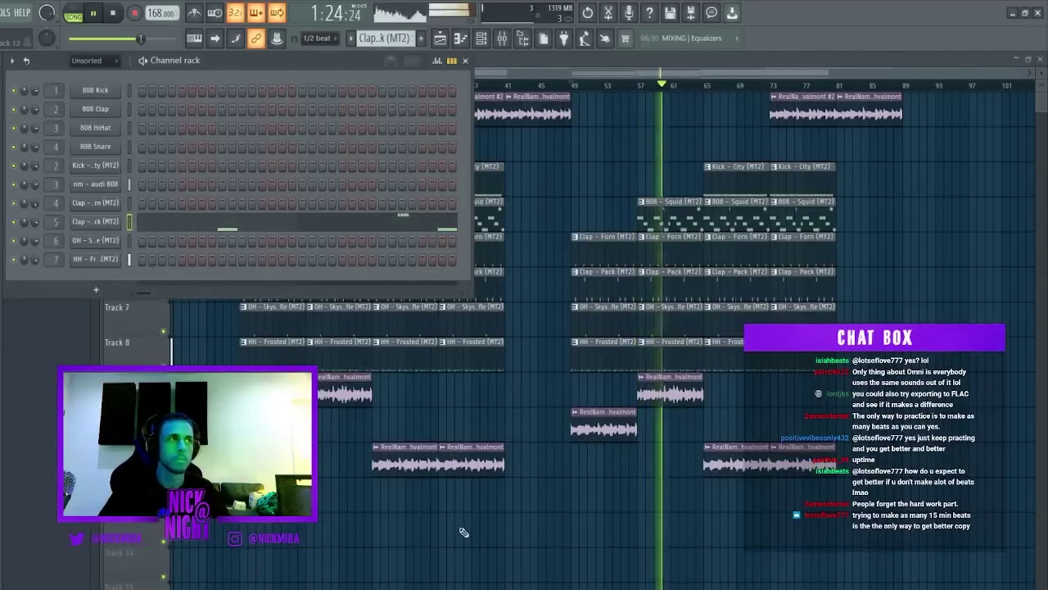
key(Escape)
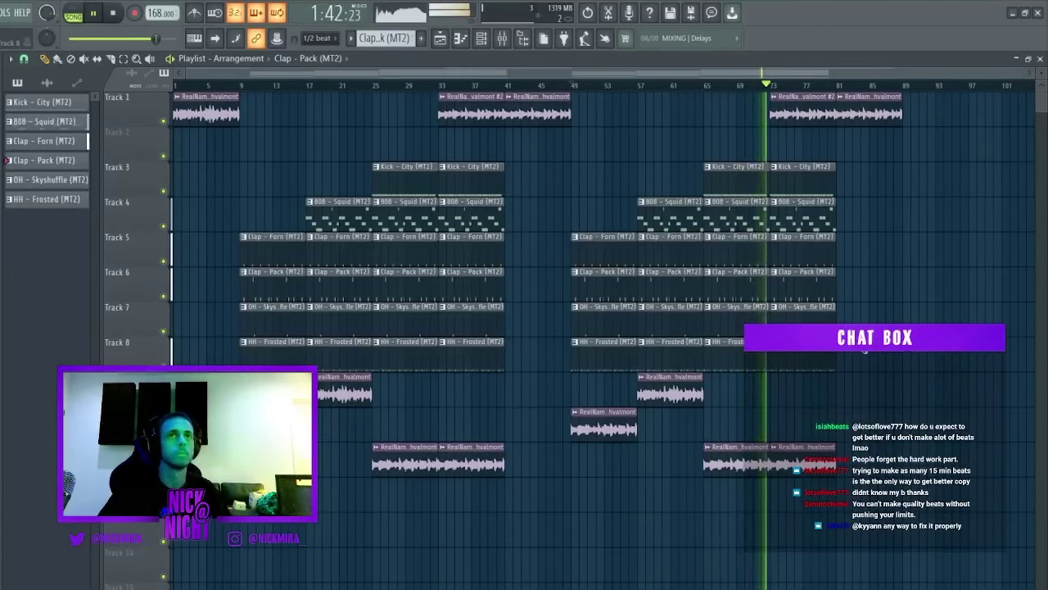
Duplicate the clips from bars 49 to 88 so the copy starts at bar 89.
drag(592, 121, 868, 463)
key(ctrl+b)
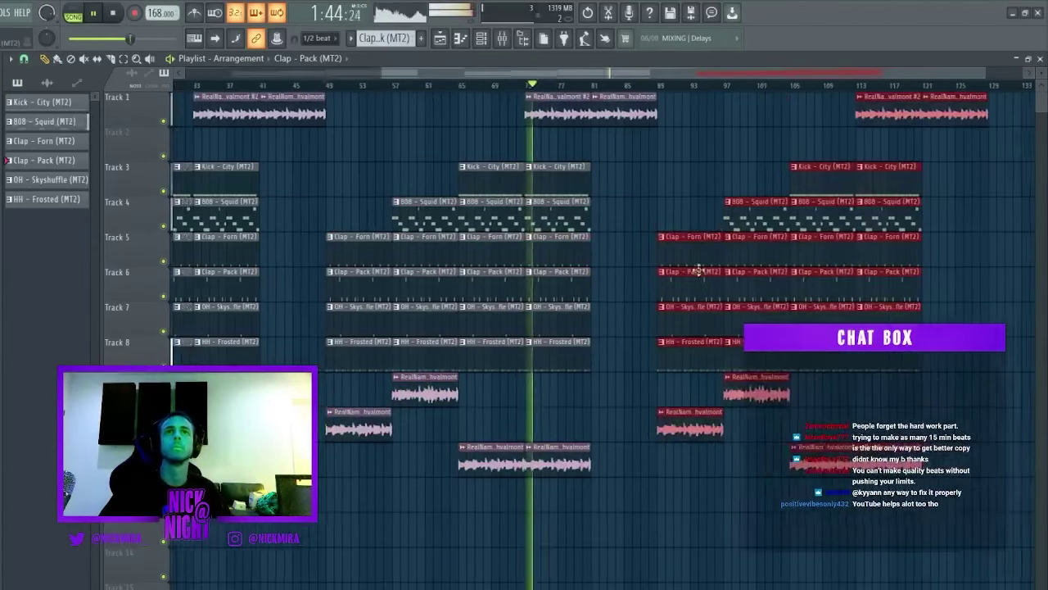
ctrl+click(627, 144)
scroll(645, 98, down, 1)
scroll(646, 95, down, 2)
scroll(644, 96, up, 1)
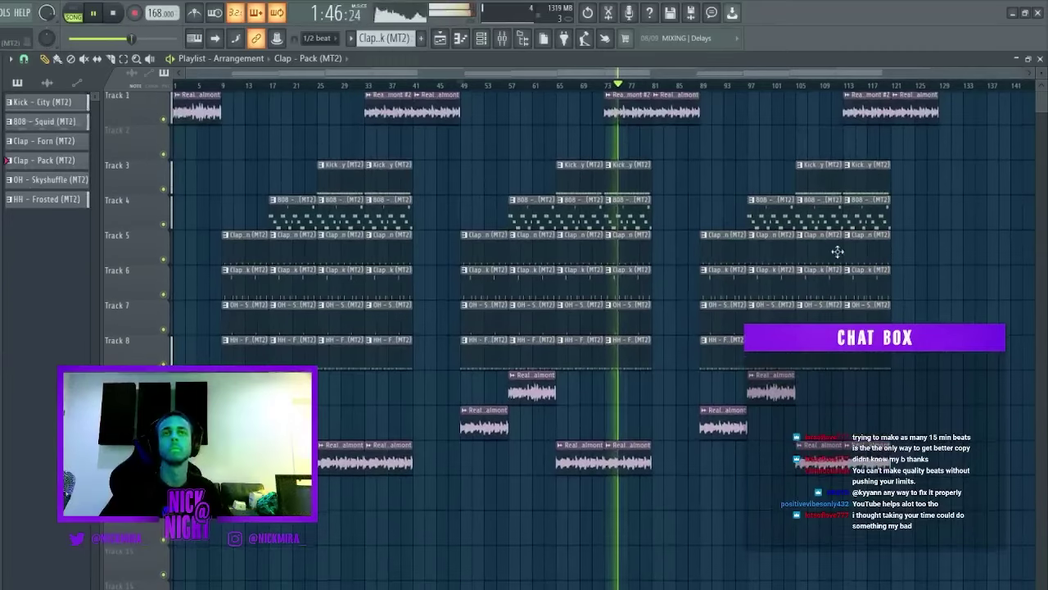
Shift all clips below Track 1 up by one track to fill the empty Track 2.
key(ctrl+a)
key(shift+Up)
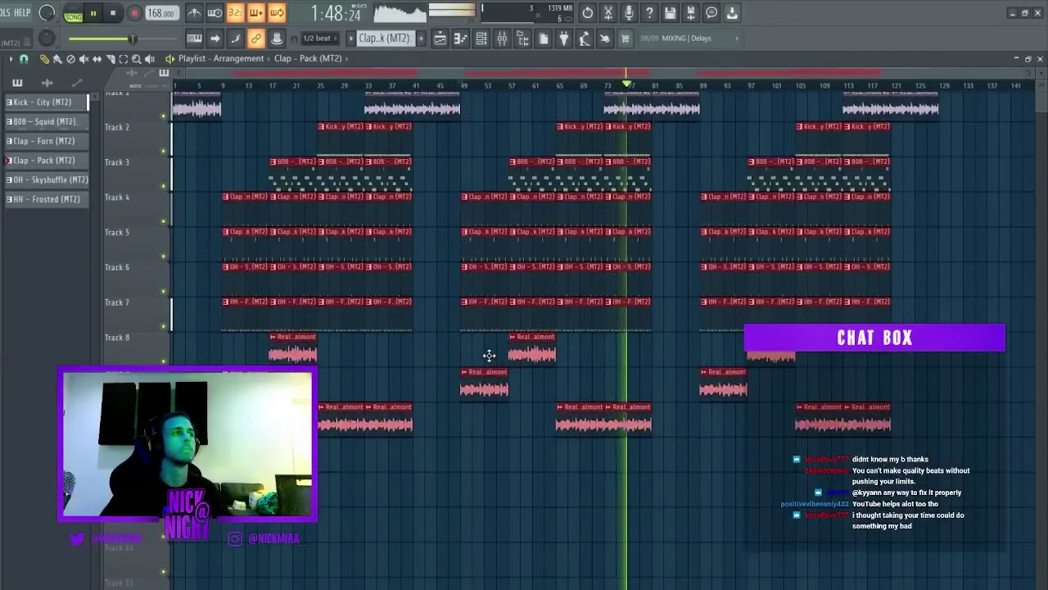
ctrl+click(489, 355)
Play back the arrangement from around bars 57, 15 and 25 to check the sections.
key(space)
key(space)
key(space)
drag(502, 86, 508, 88)
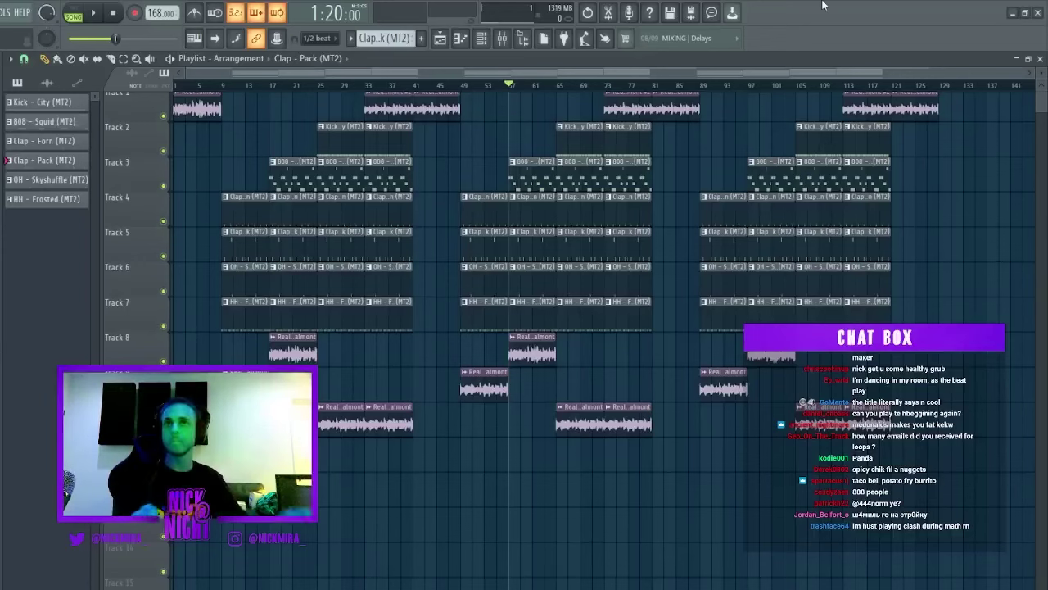
key(space)
scroll(456, 177, up, 1)
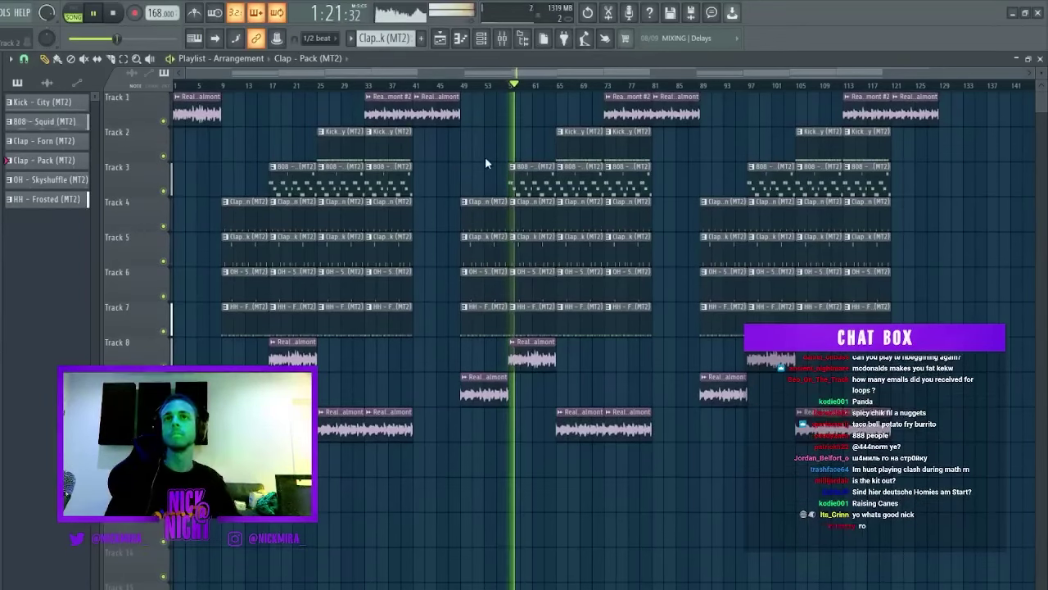
click(276, 85)
drag(276, 86, 258, 85)
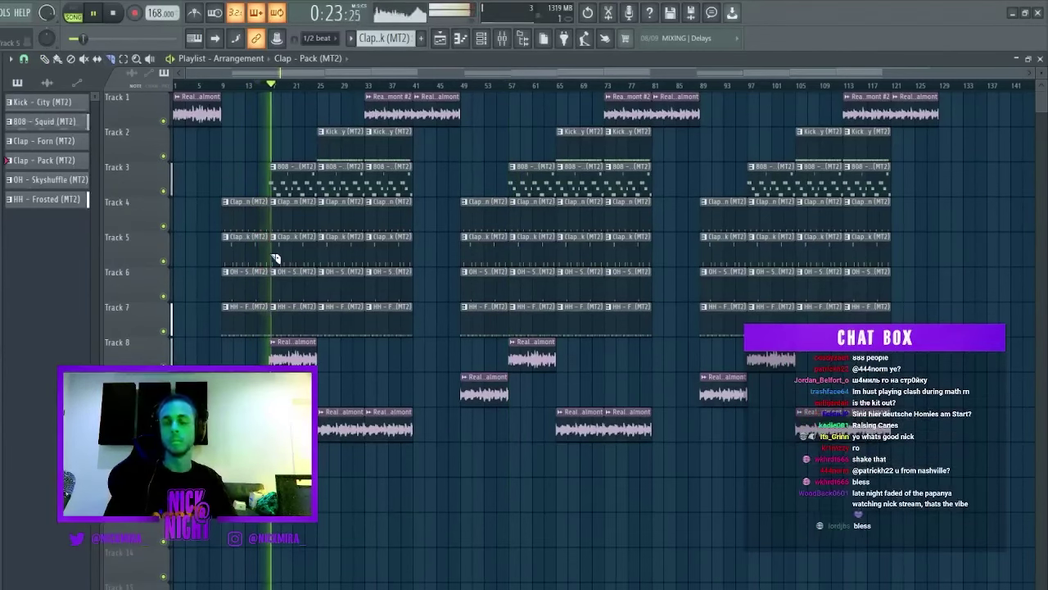
click(319, 85)
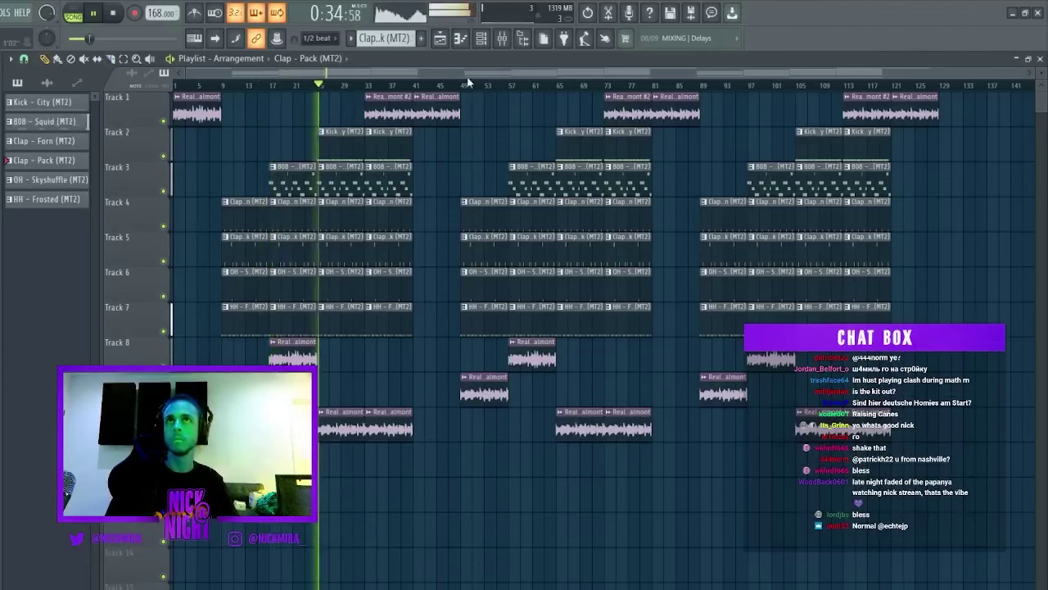
Raise the gain of the Fruity Limiter on the Master track while playing from around bar 17.
key(F9)
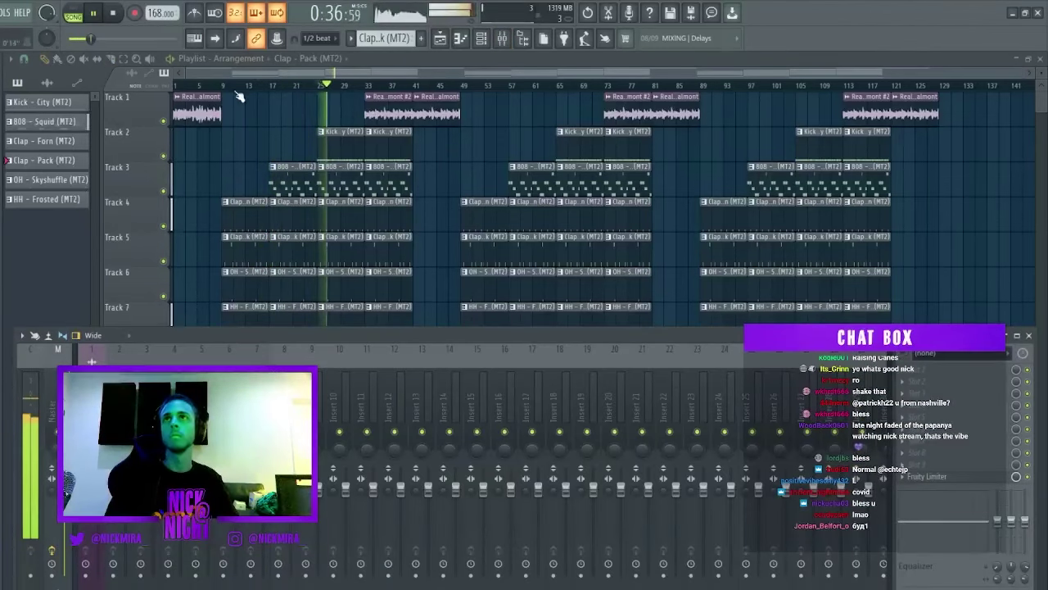
key(F9)
click(265, 85)
key(F9)
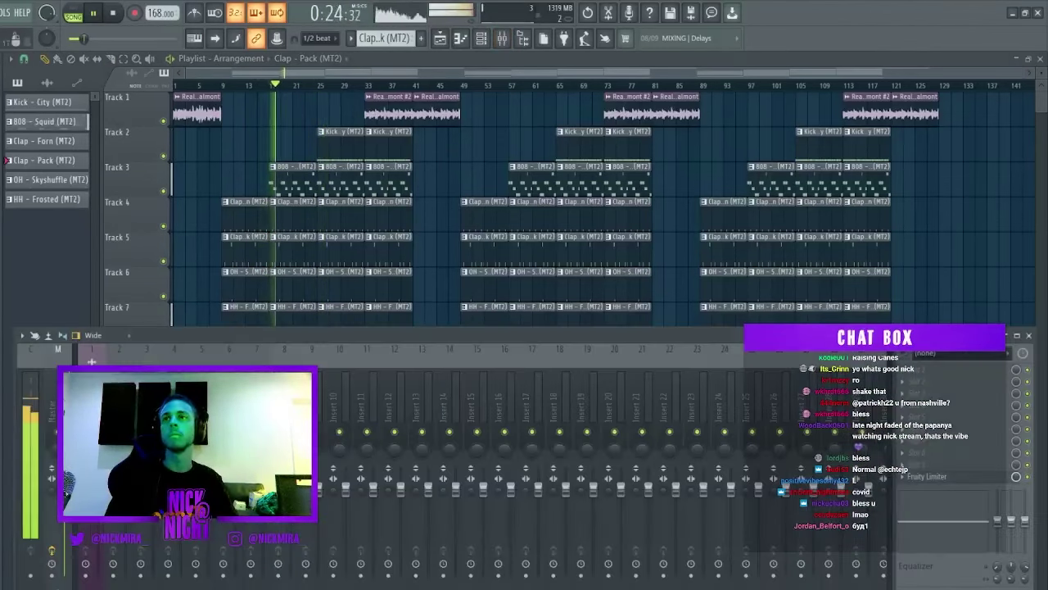
click(957, 478)
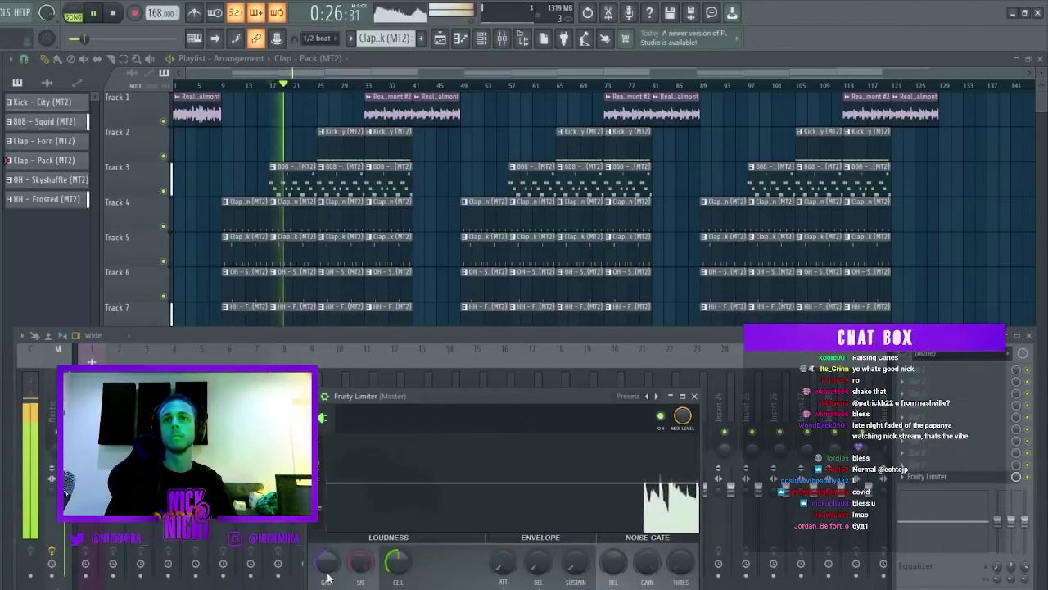
drag(327, 564, 326, 542)
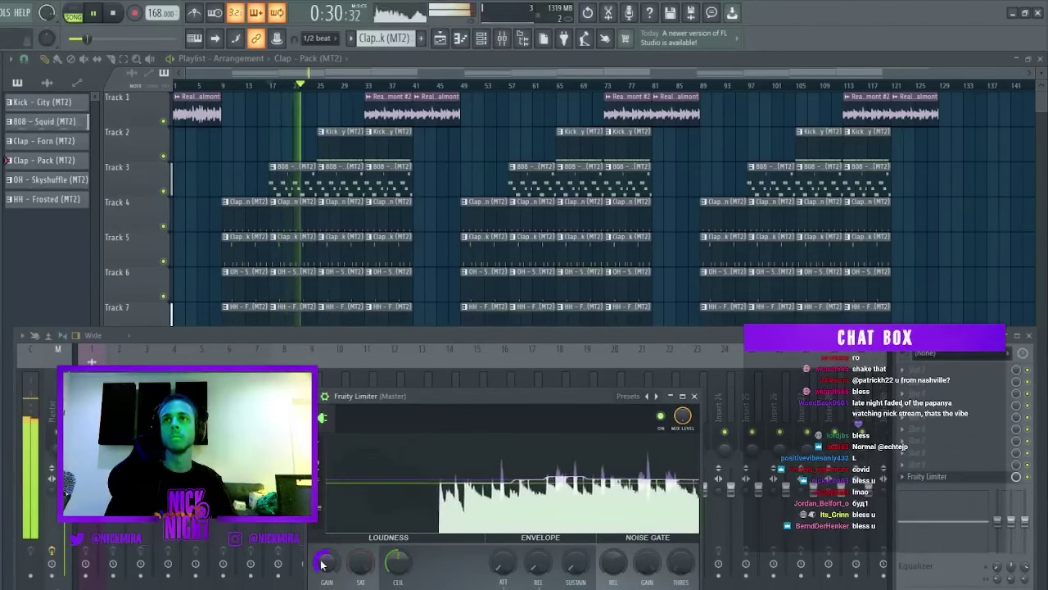
click(202, 409)
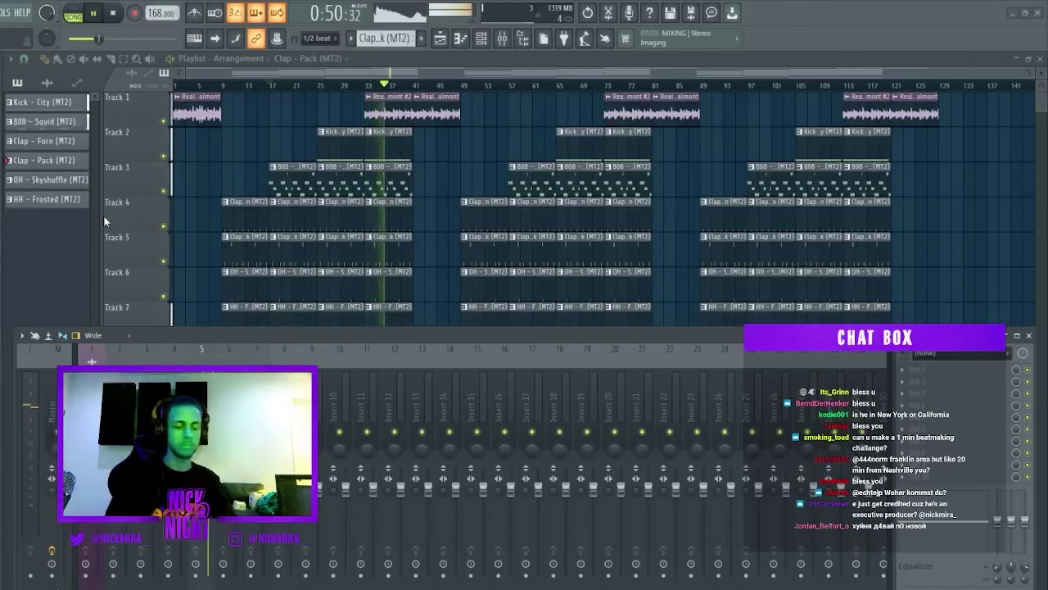
Stop playback, return to the song's start, close the mixer and create a new empty project.
key(space)
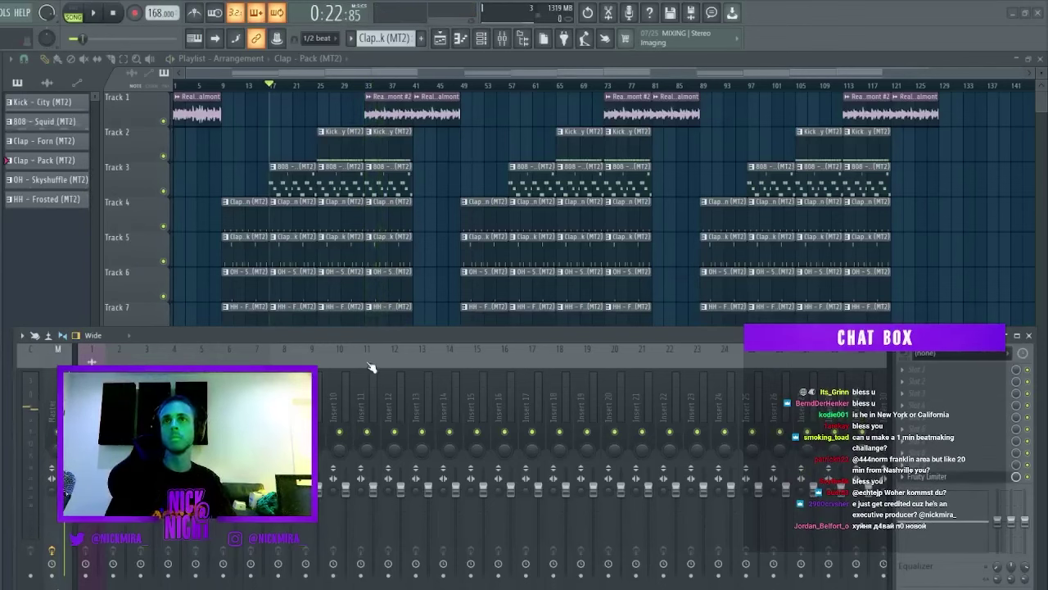
key(Home)
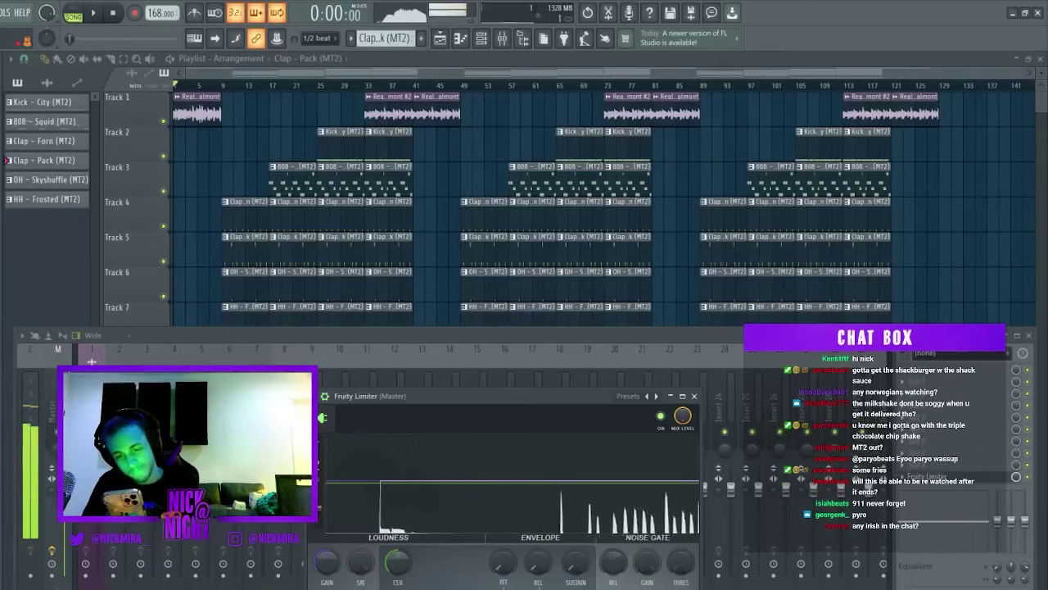
key(F9)
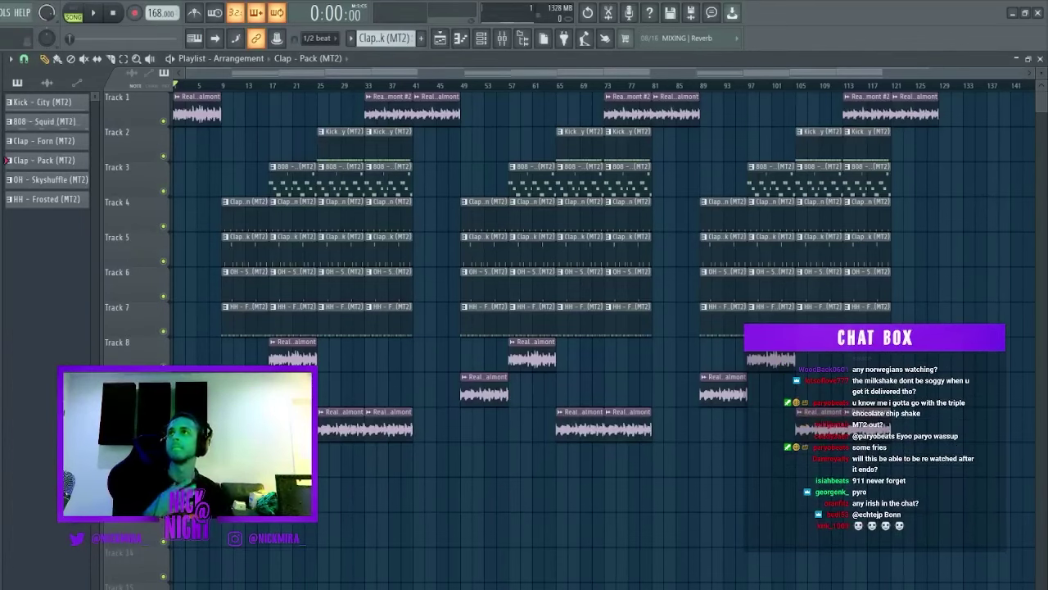
key(ctrl+n)
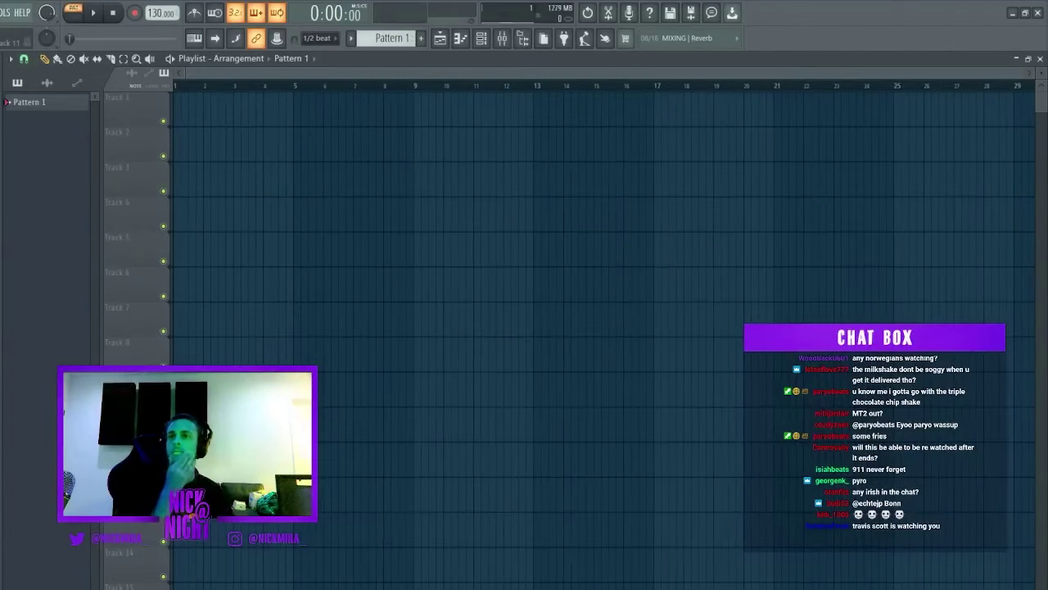